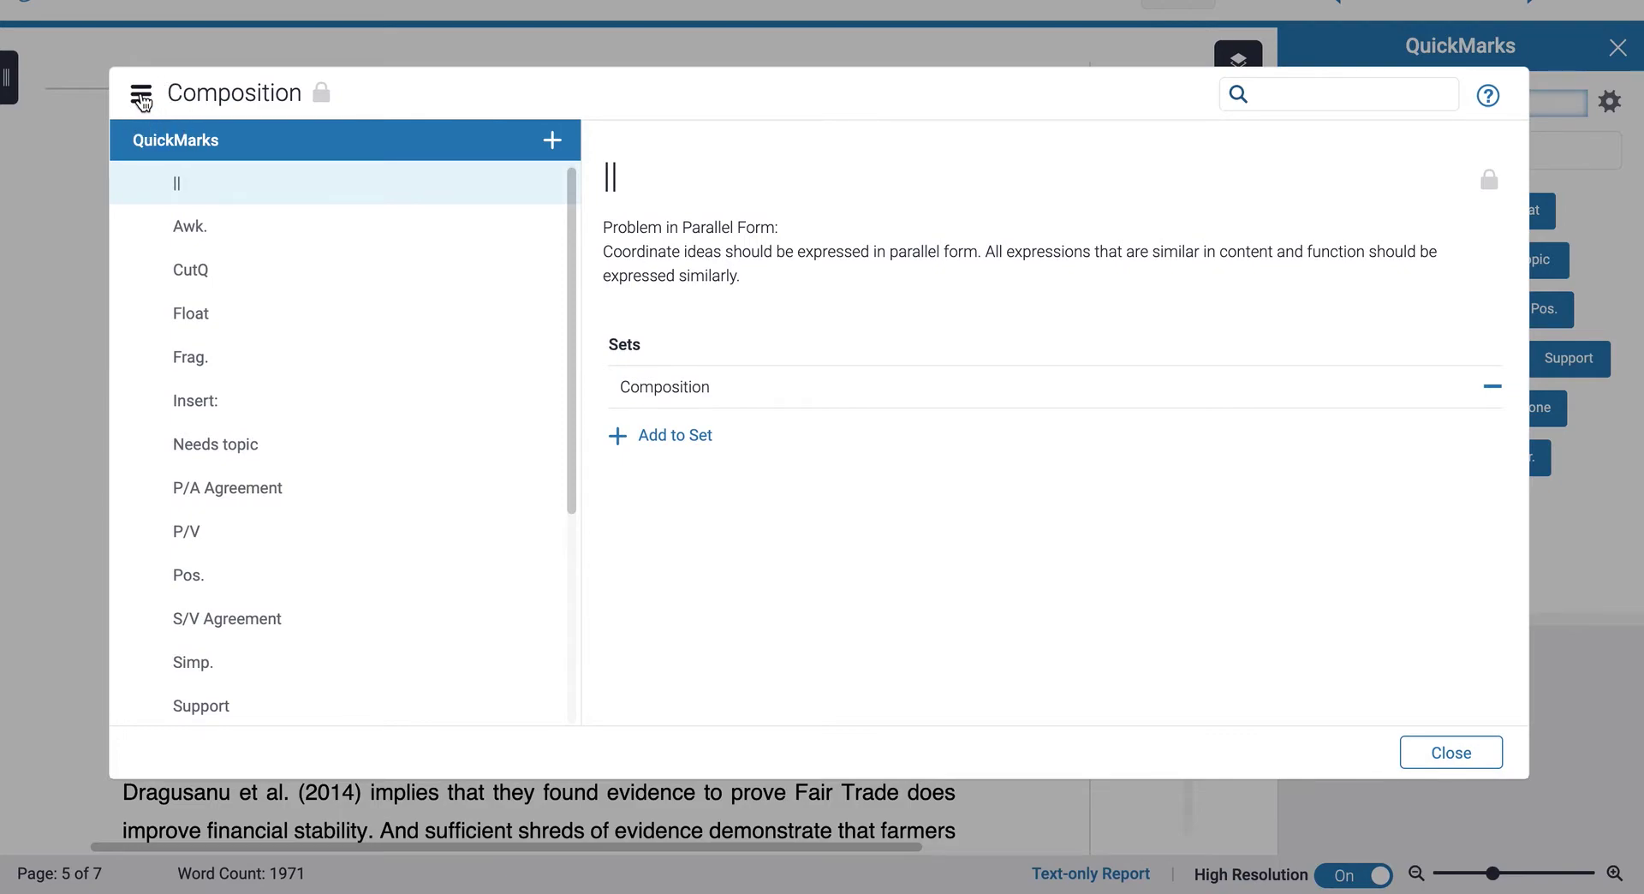
# - Create a new QuickMark set named English
pyautogui.click(142, 100)
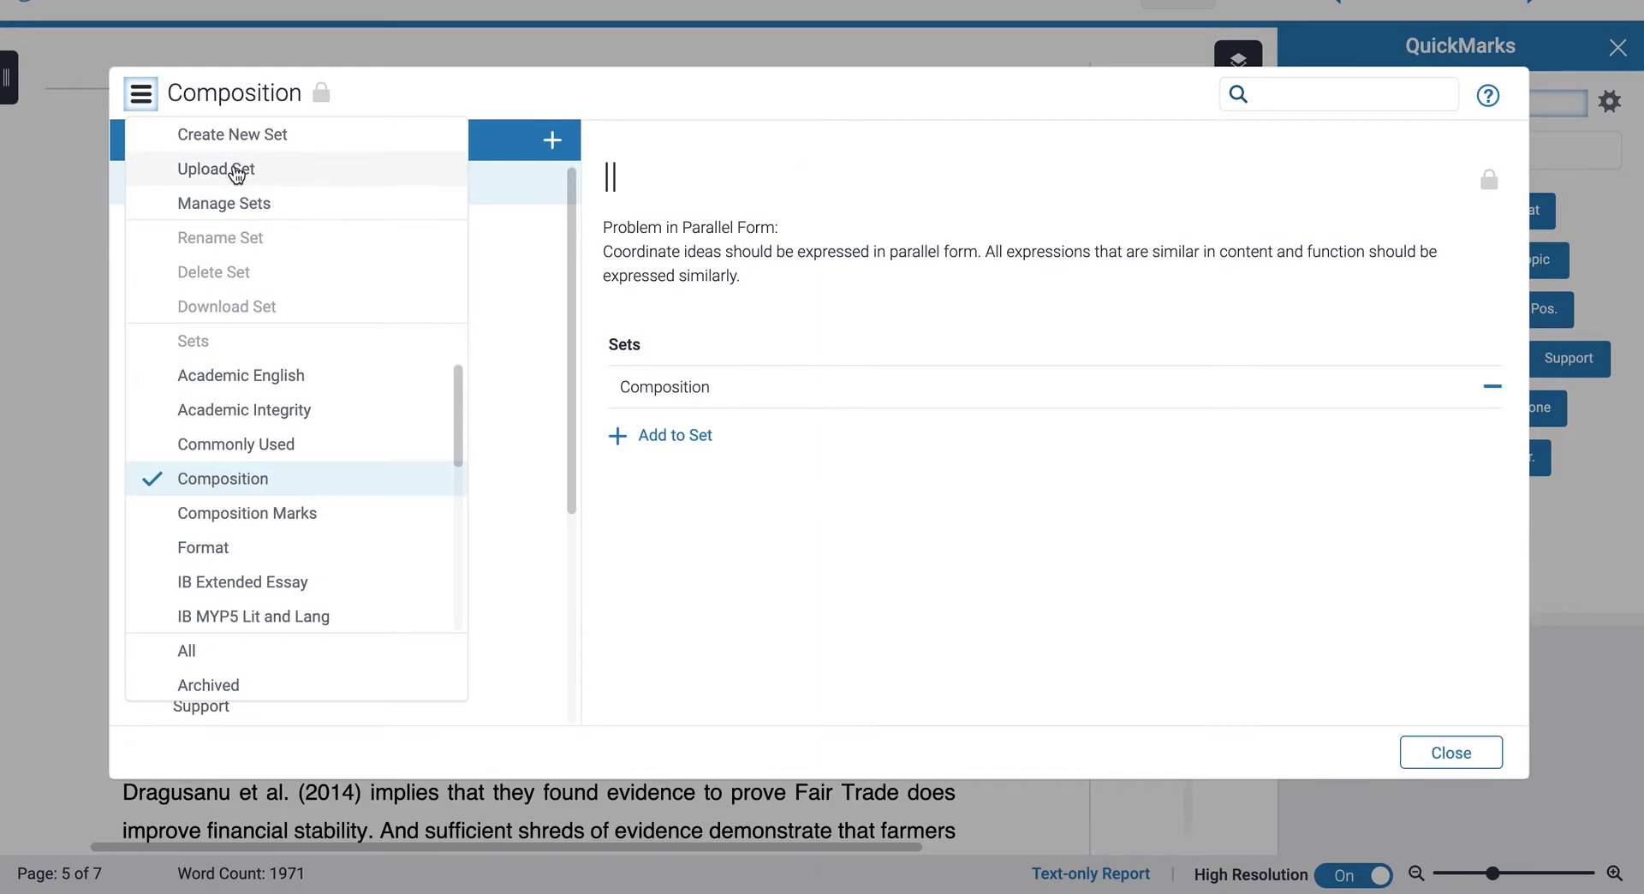
pyautogui.click(237, 175)
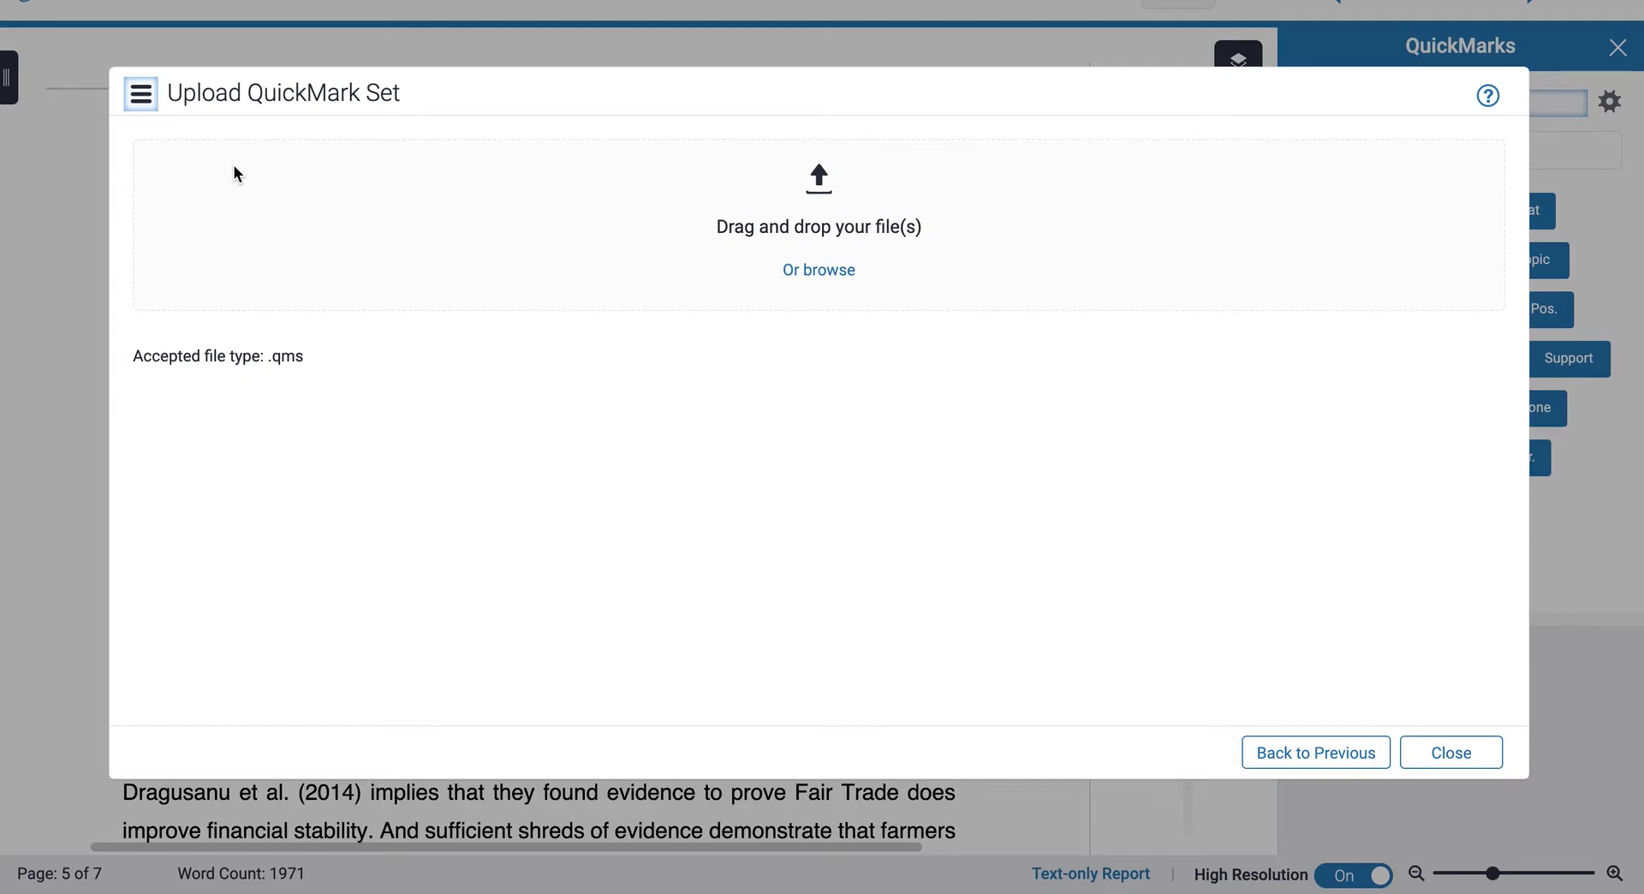
pyautogui.click(142, 96)
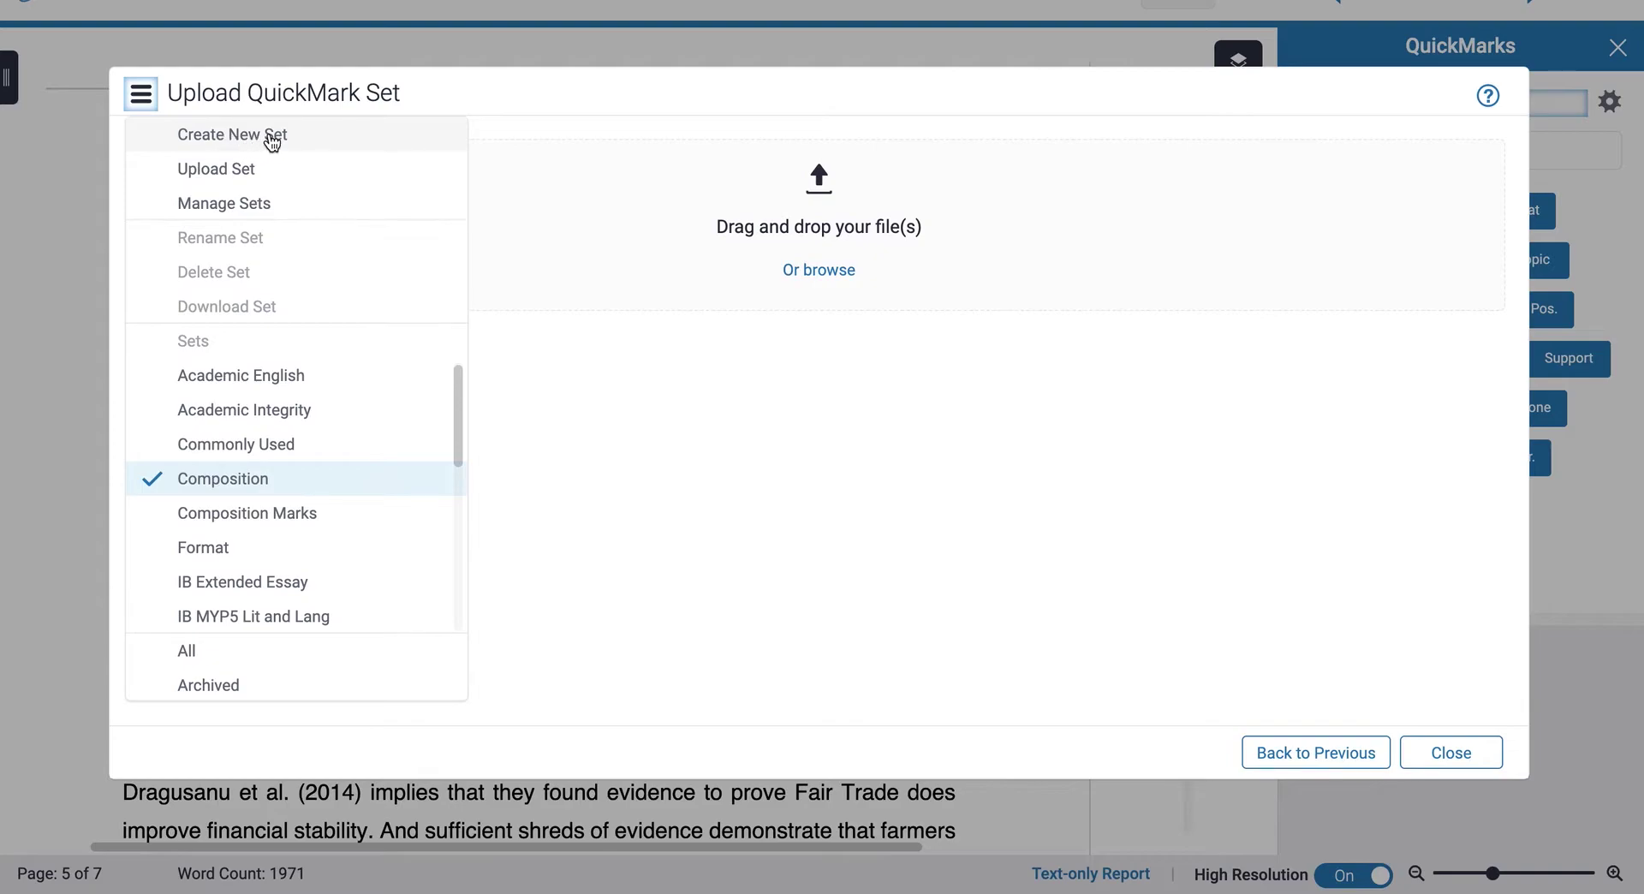
pyautogui.click(247, 139)
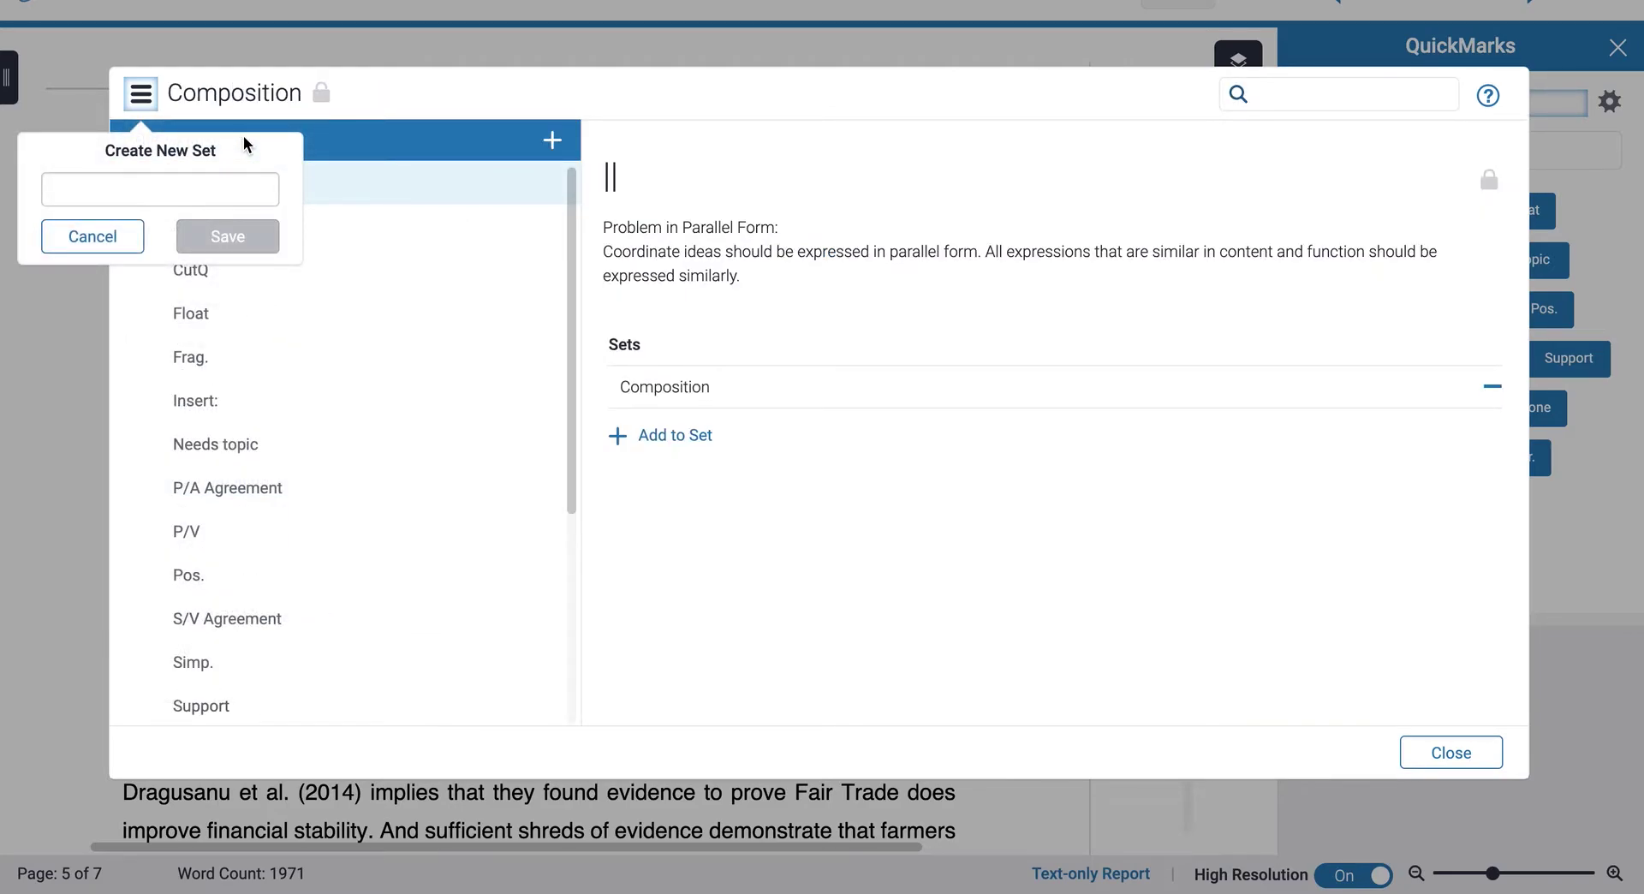
pyautogui.click(121, 190)
pyautogui.write('English')
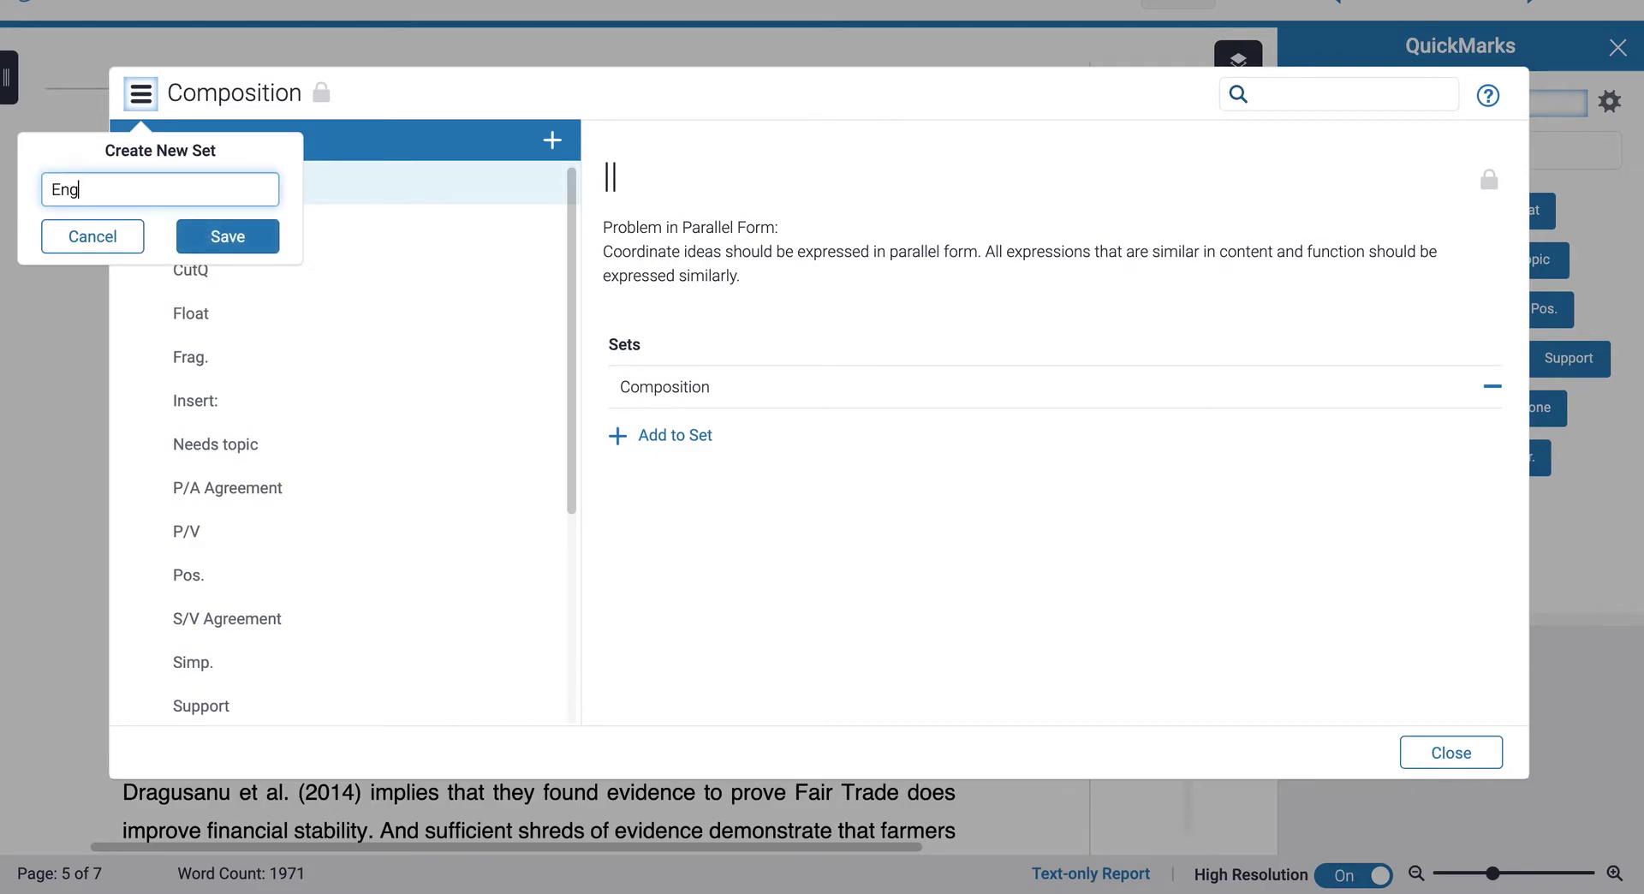
pyautogui.click(243, 237)
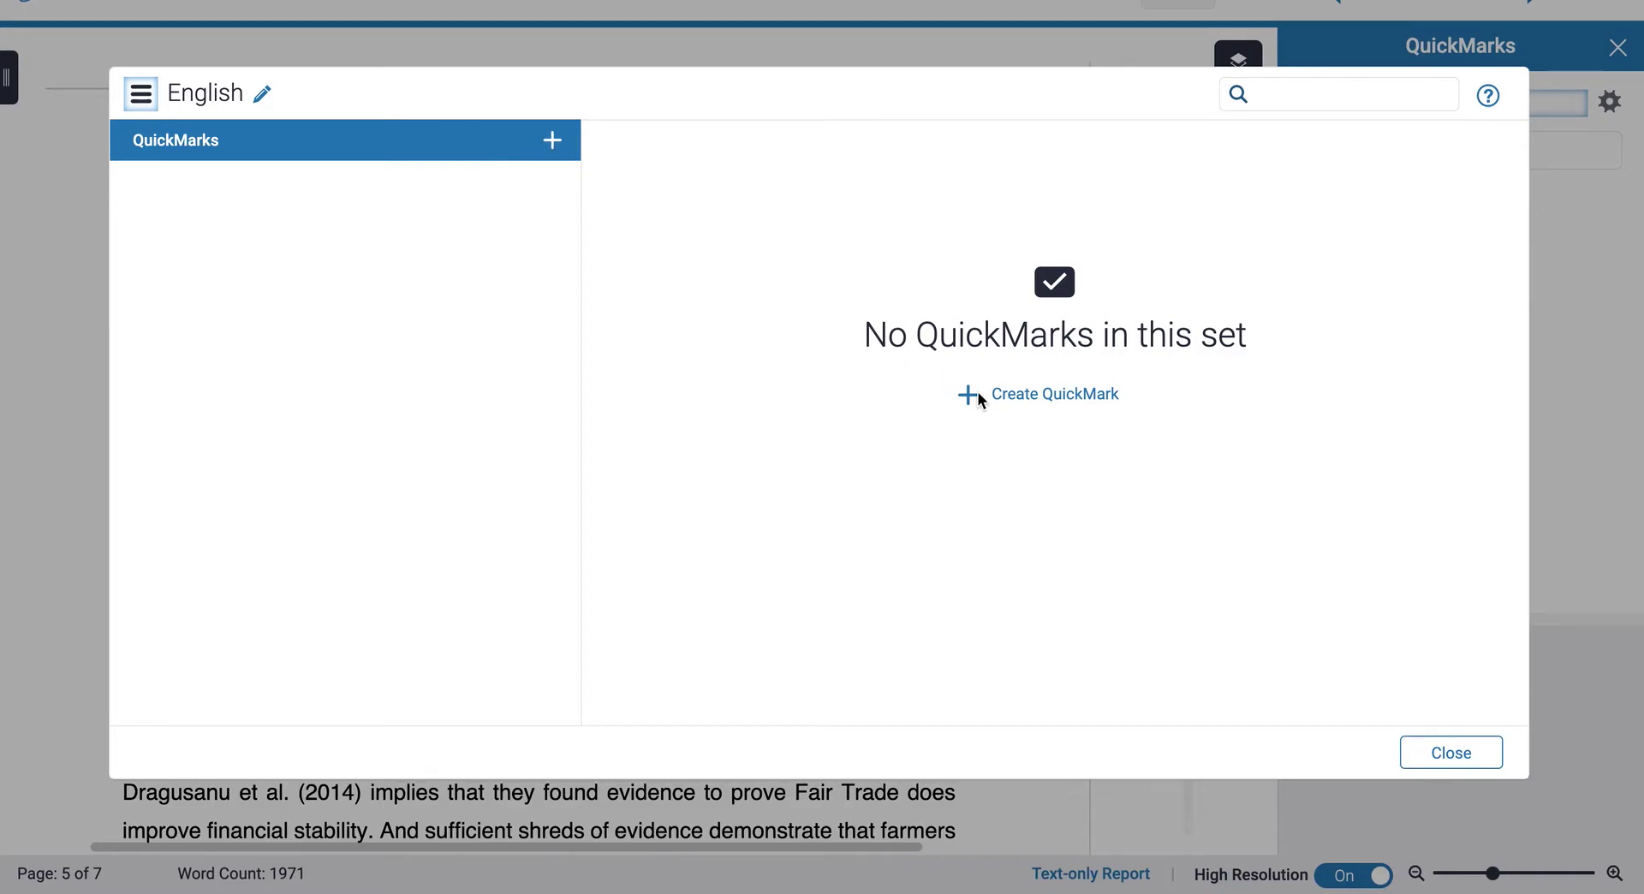
pyautogui.click(554, 143)
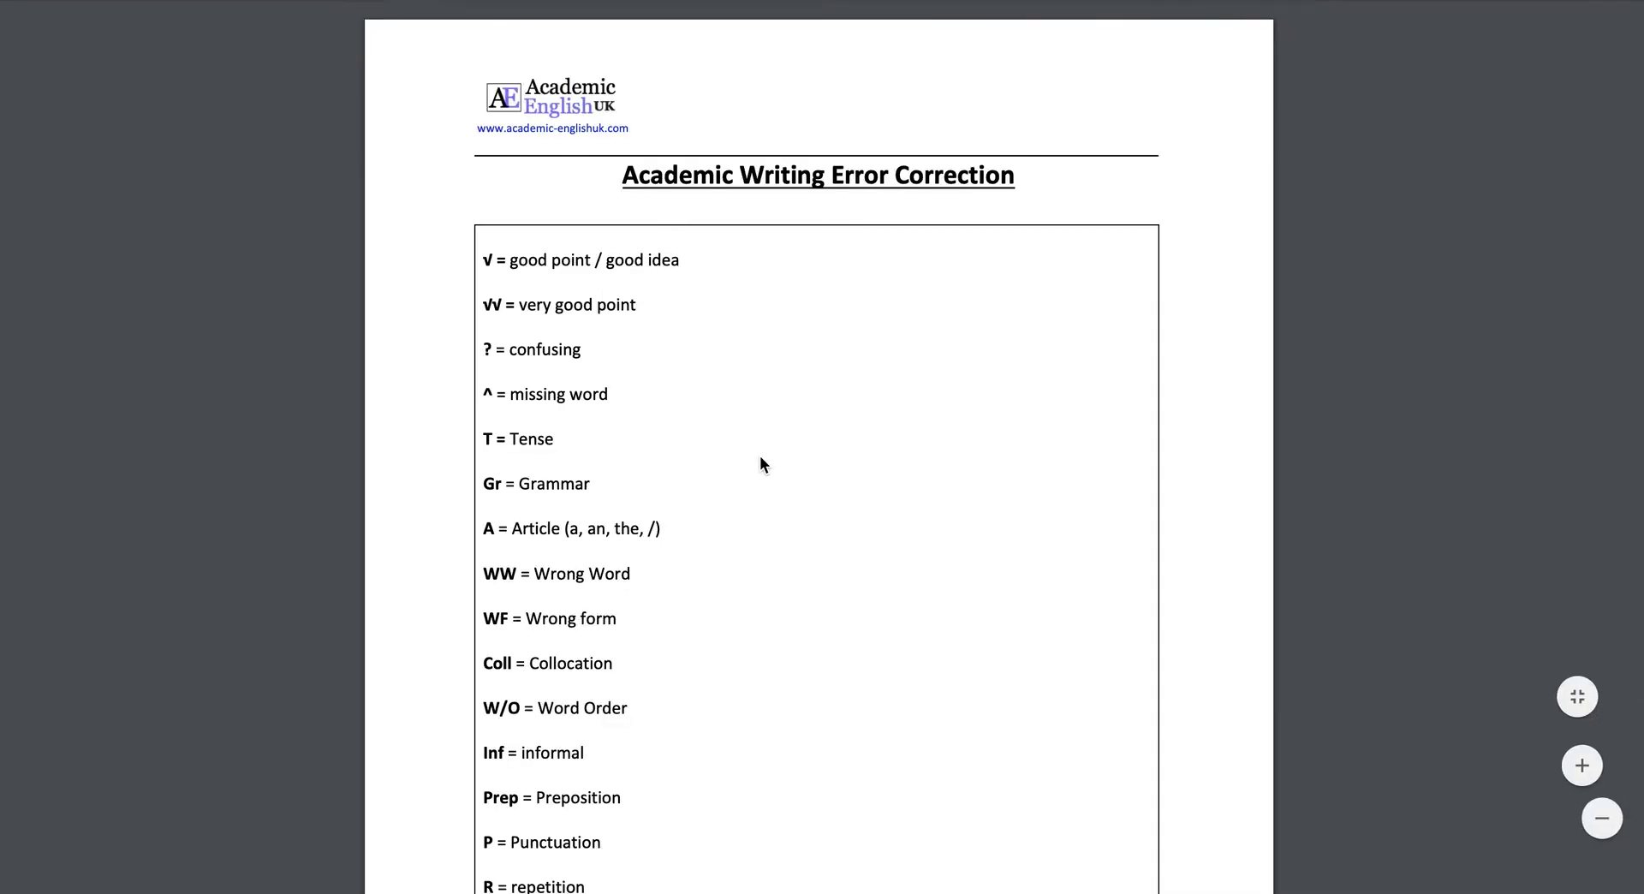
pyautogui.scroll(-5, 759, 461)
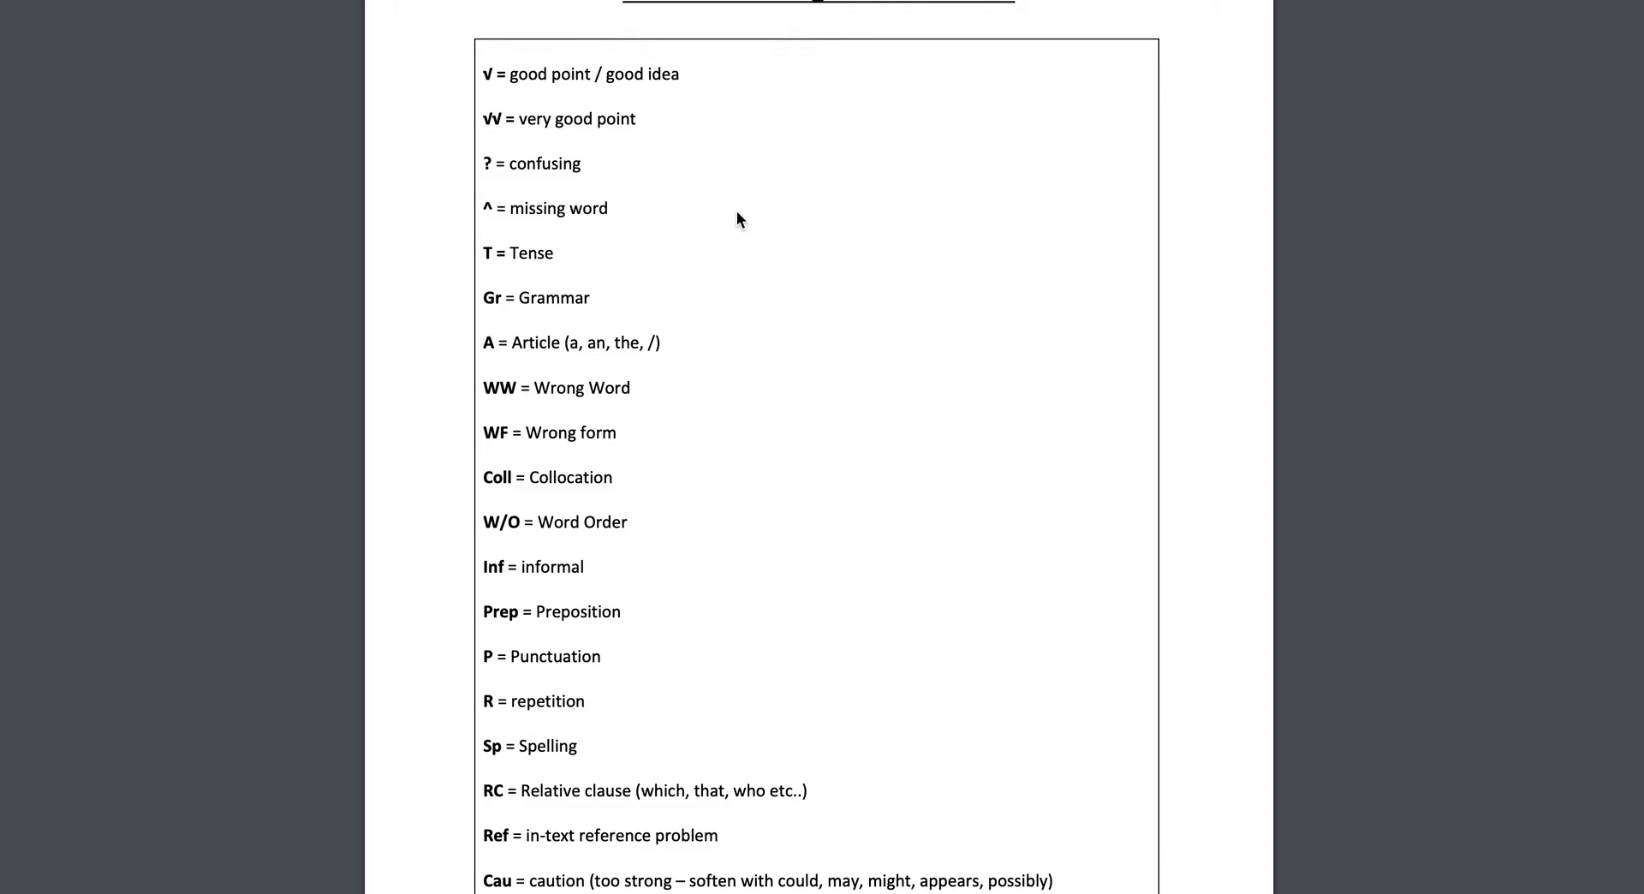
pyautogui.scroll(5, 731, 283)
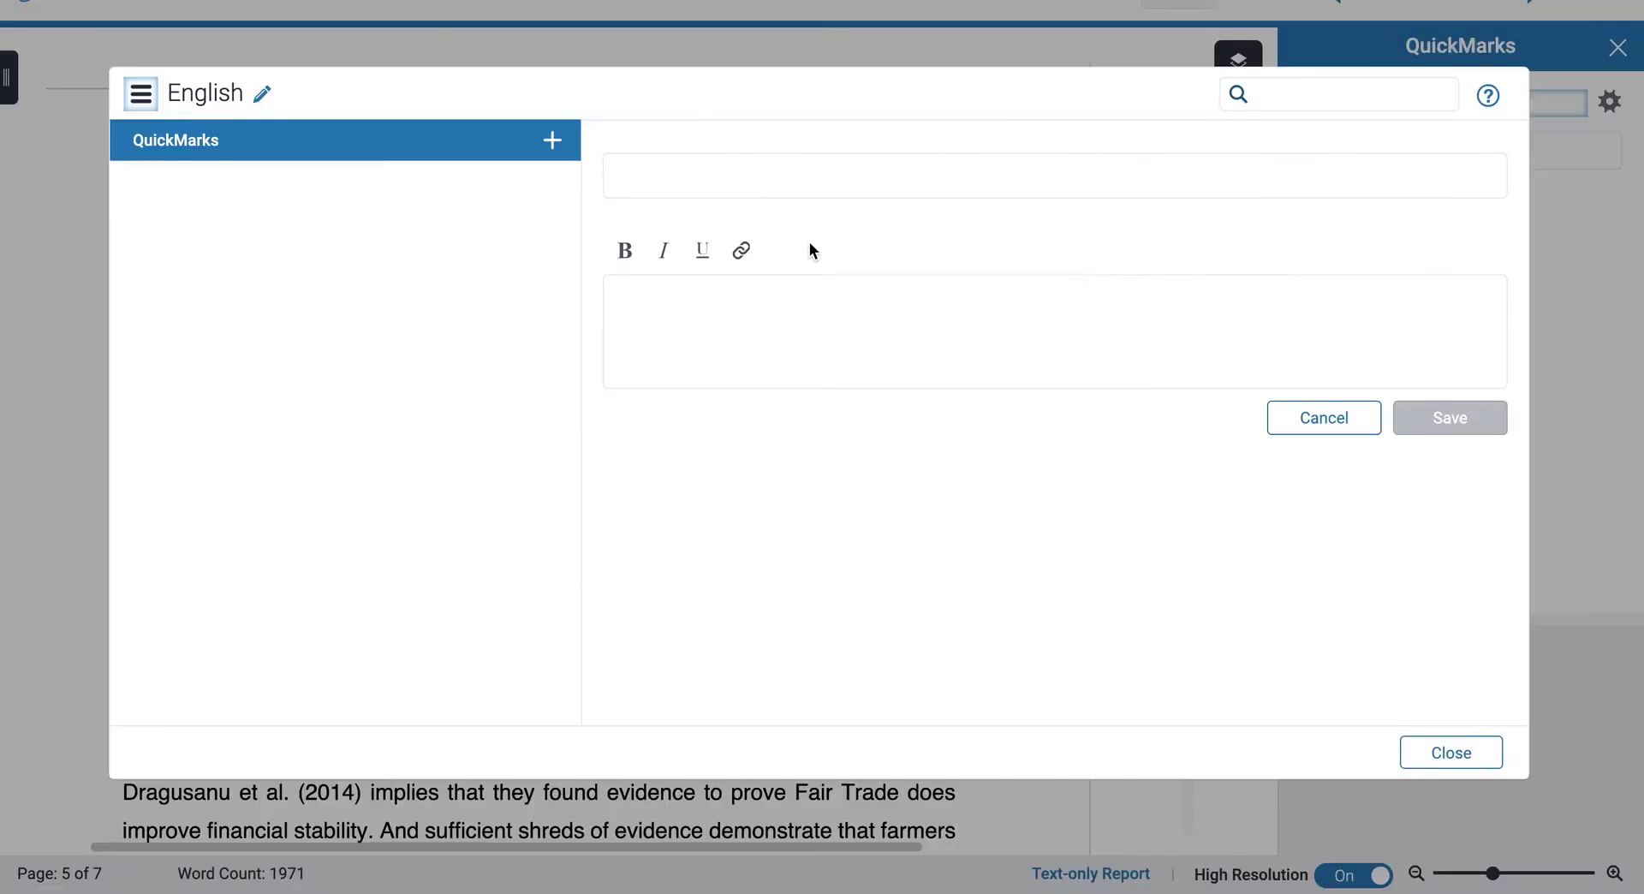
pyautogui.click(659, 172)
pyautogui.write('Inf')
pyautogui.click(639, 290)
pyautogui.write('Informal word: use an alternative word: https://www.thesaurus.com')
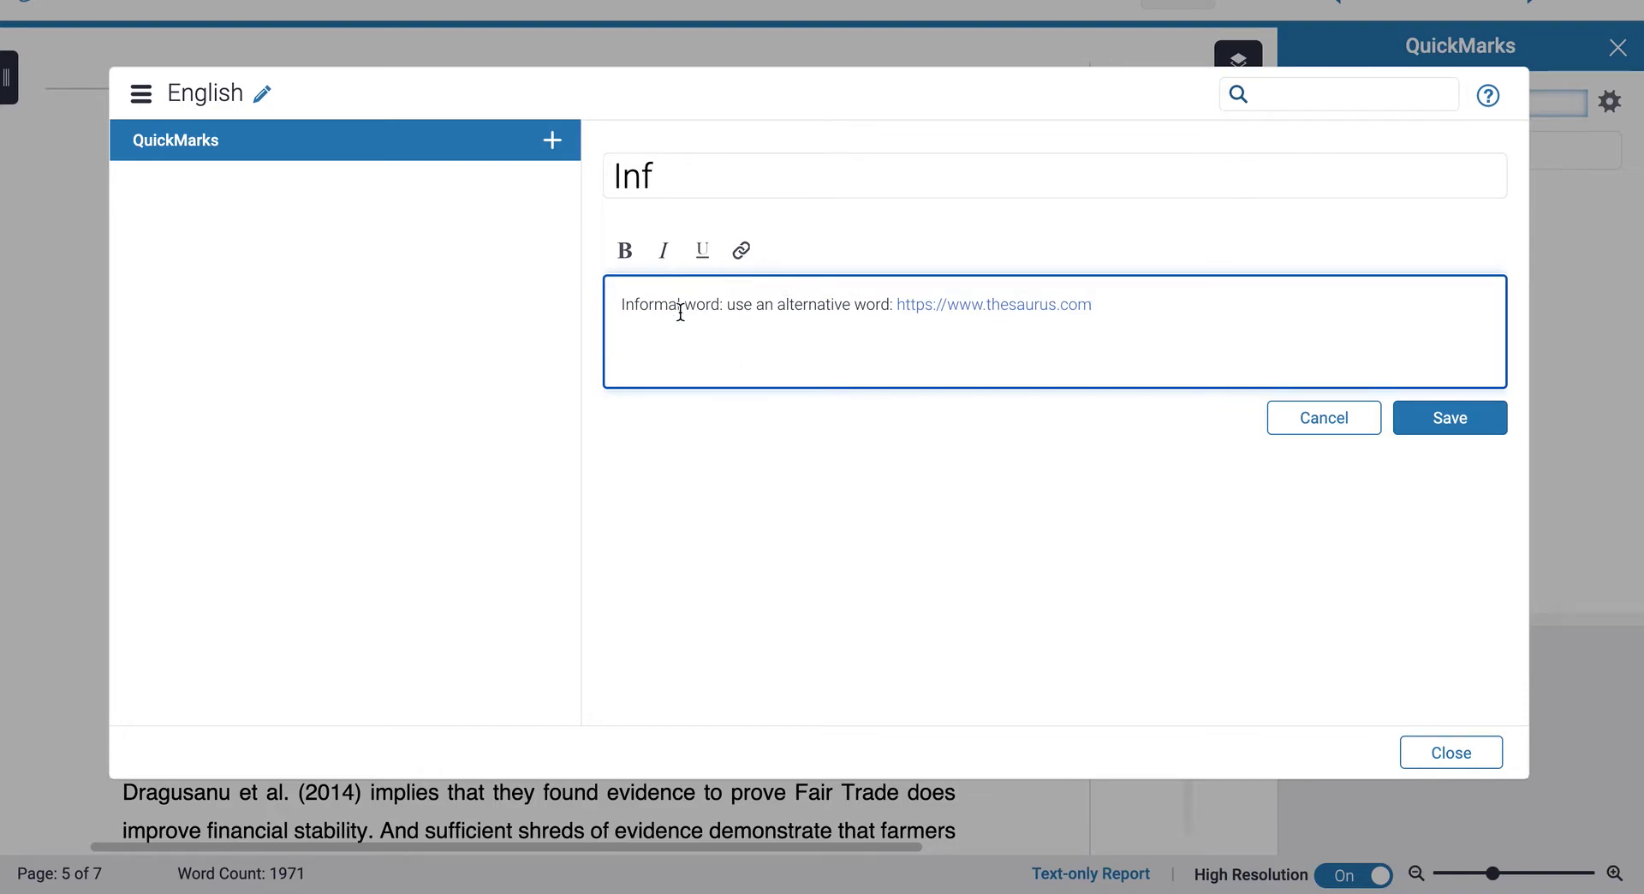
# - Make "Informal word:" bold in the Inf description and save the QuickMark
pyautogui.moveTo(731, 306); pyautogui.dragTo(612, 309)
pyautogui.click(626, 253)
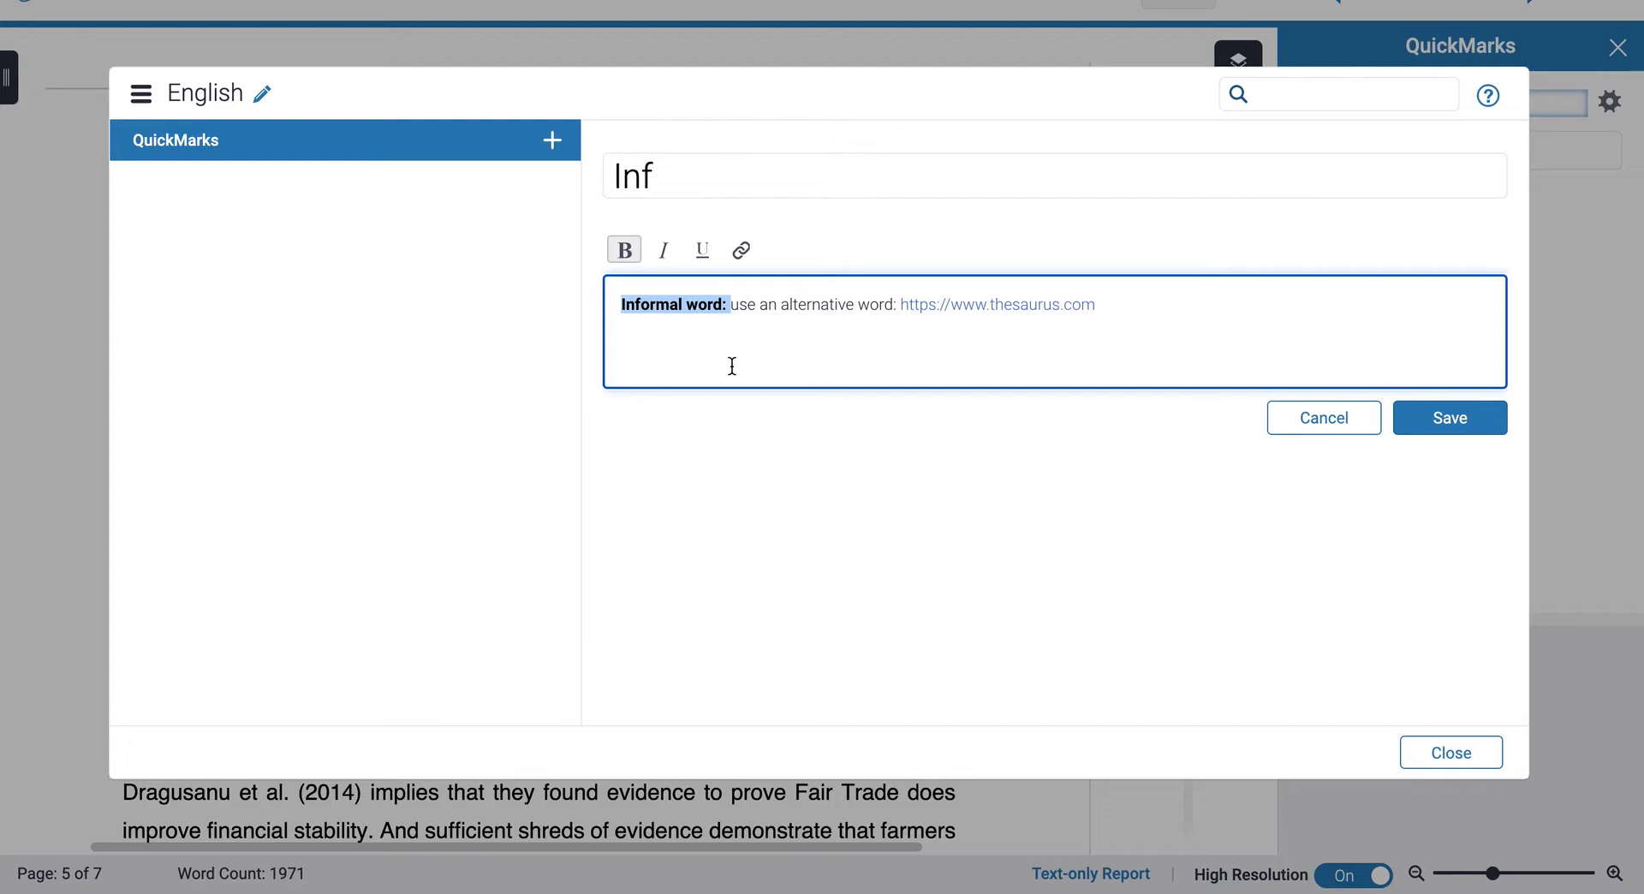
pyautogui.click(1459, 418)
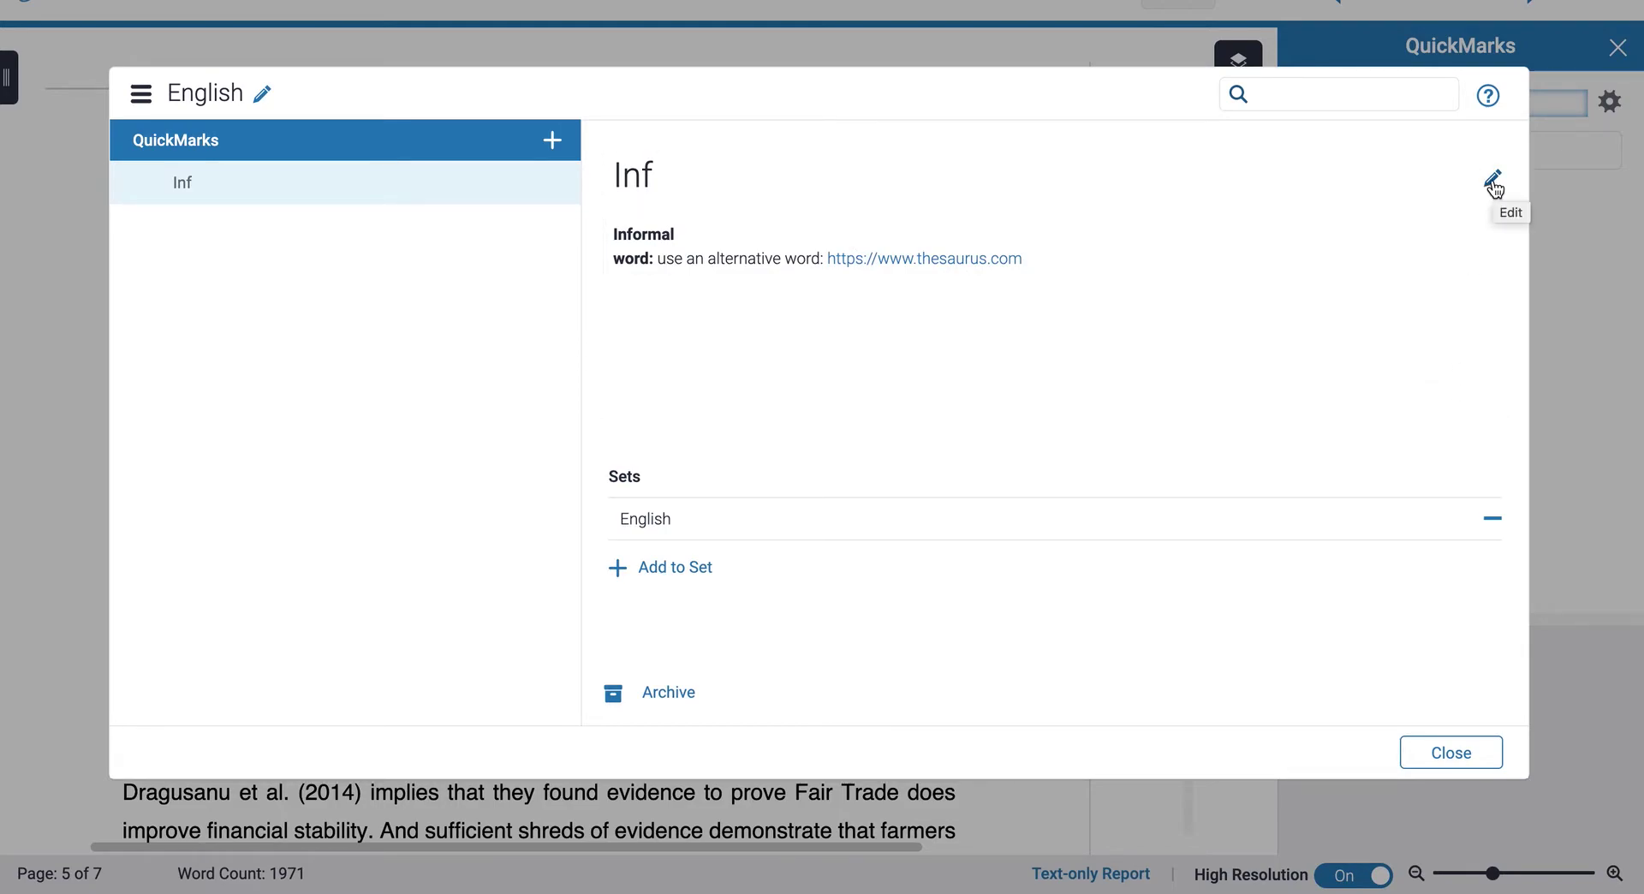
# - Close the QuickMark manager, switch the displayed set to Academic English and look through its marks
pyautogui.click(552, 144)
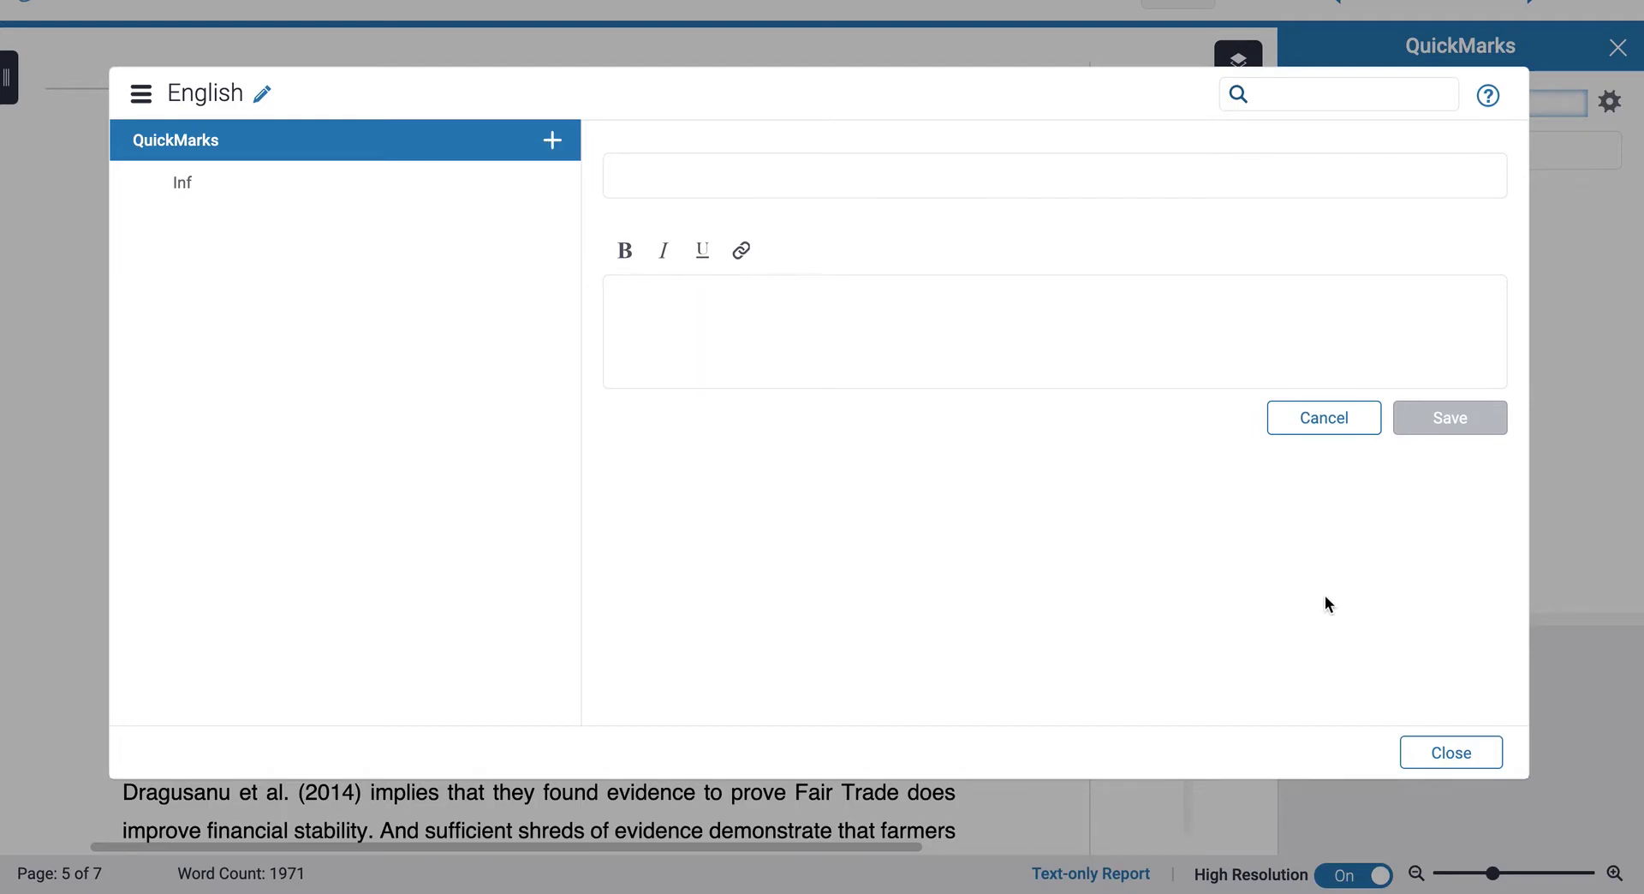
pyautogui.click(1453, 753)
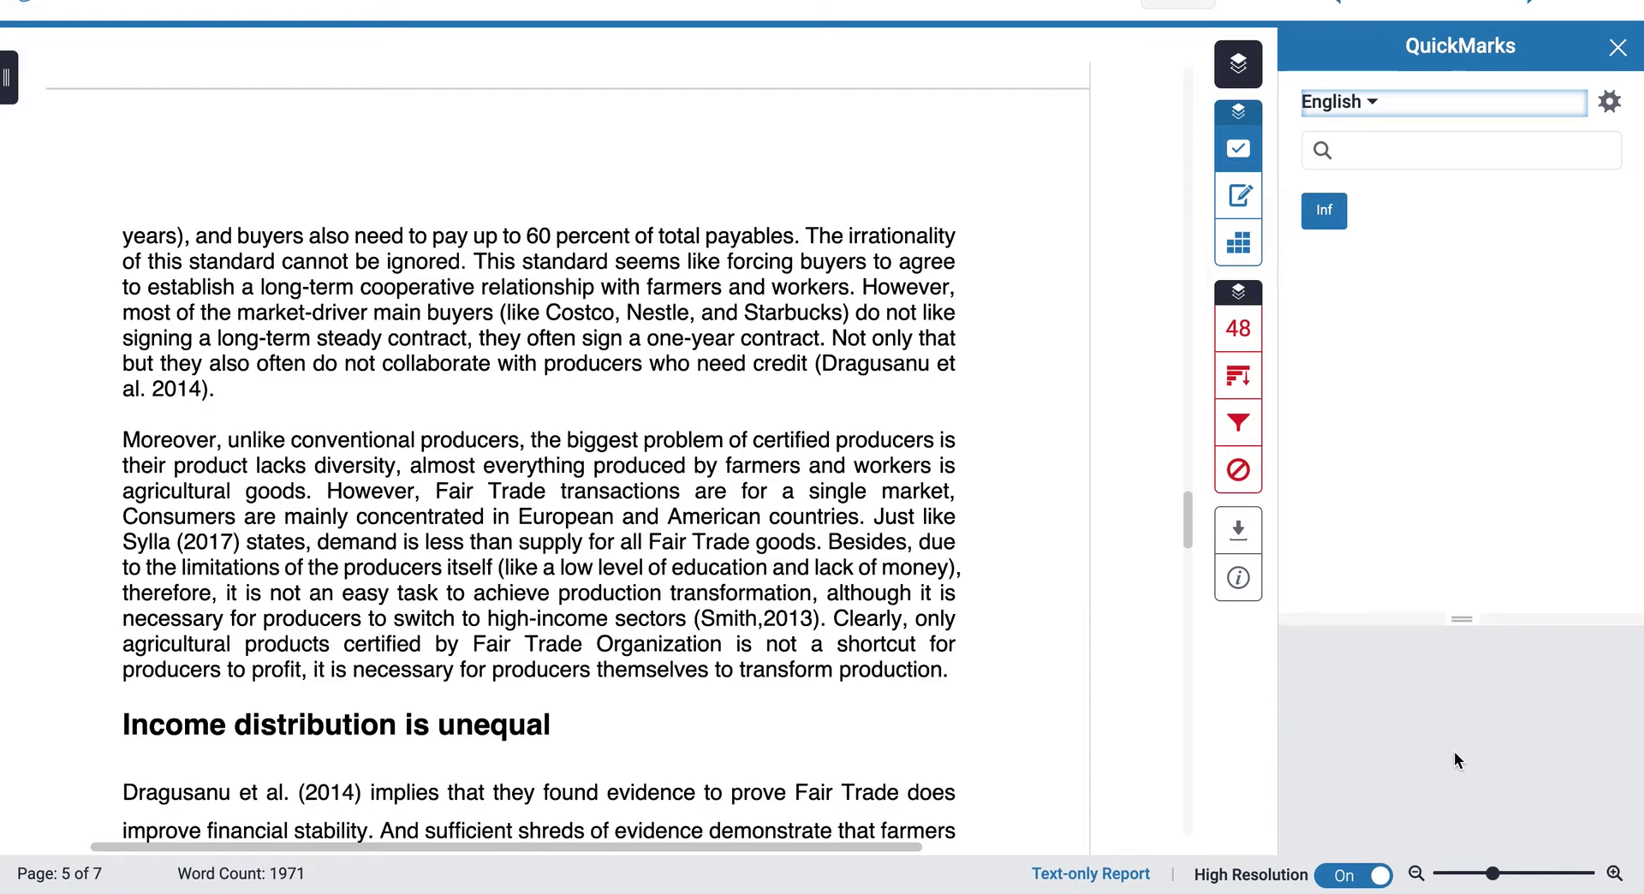
pyautogui.click(1371, 107)
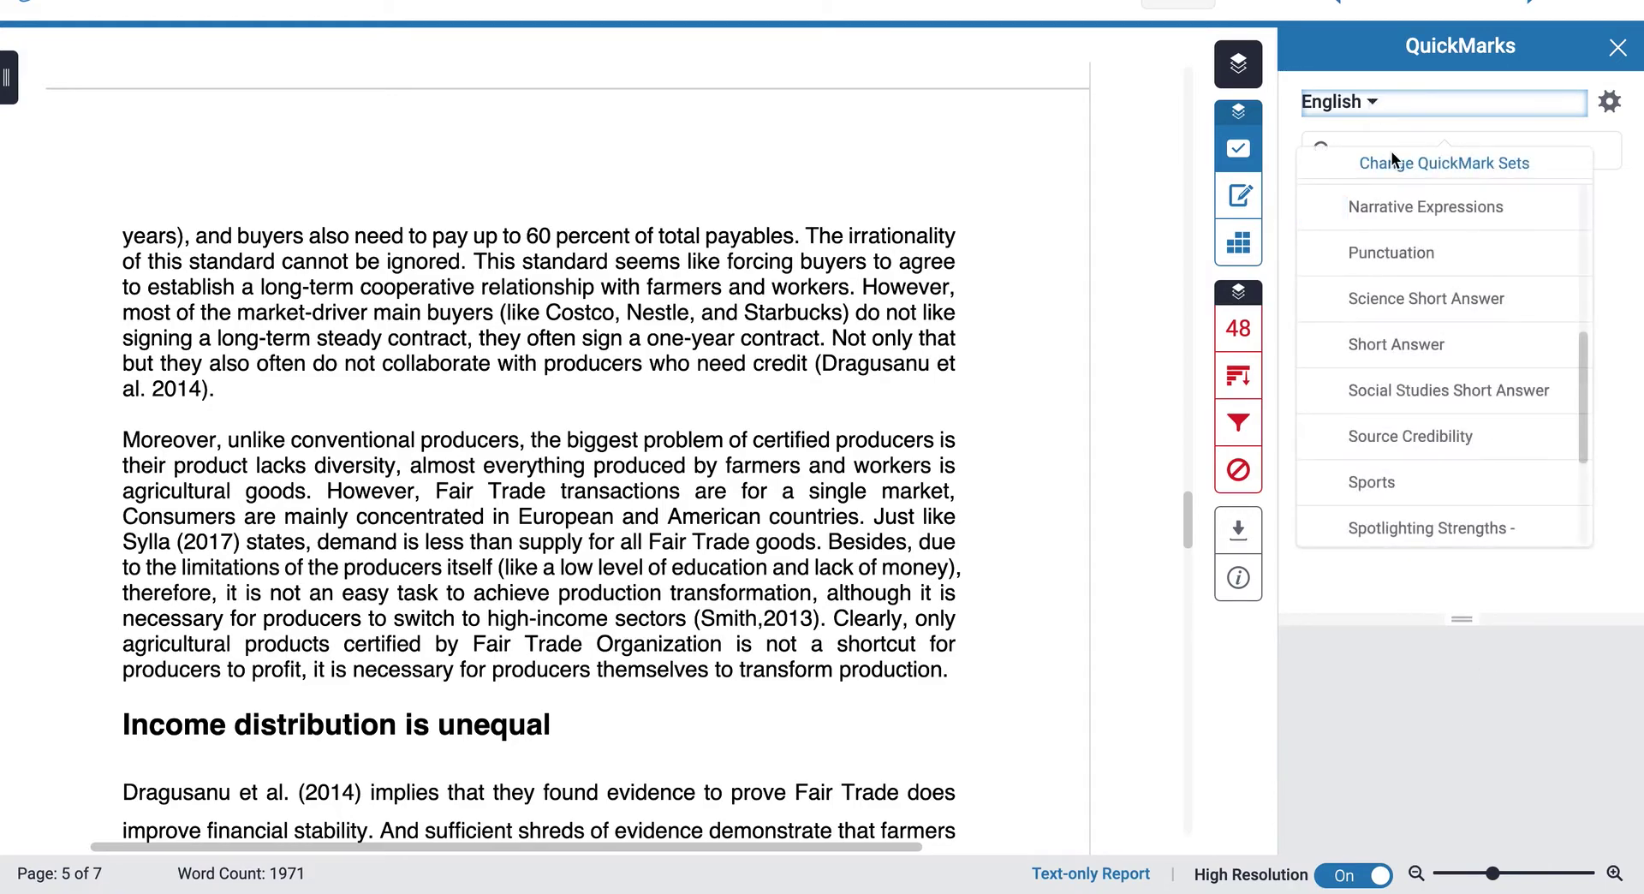
pyautogui.scroll(5, 1379, 225)
pyautogui.click(1411, 203)
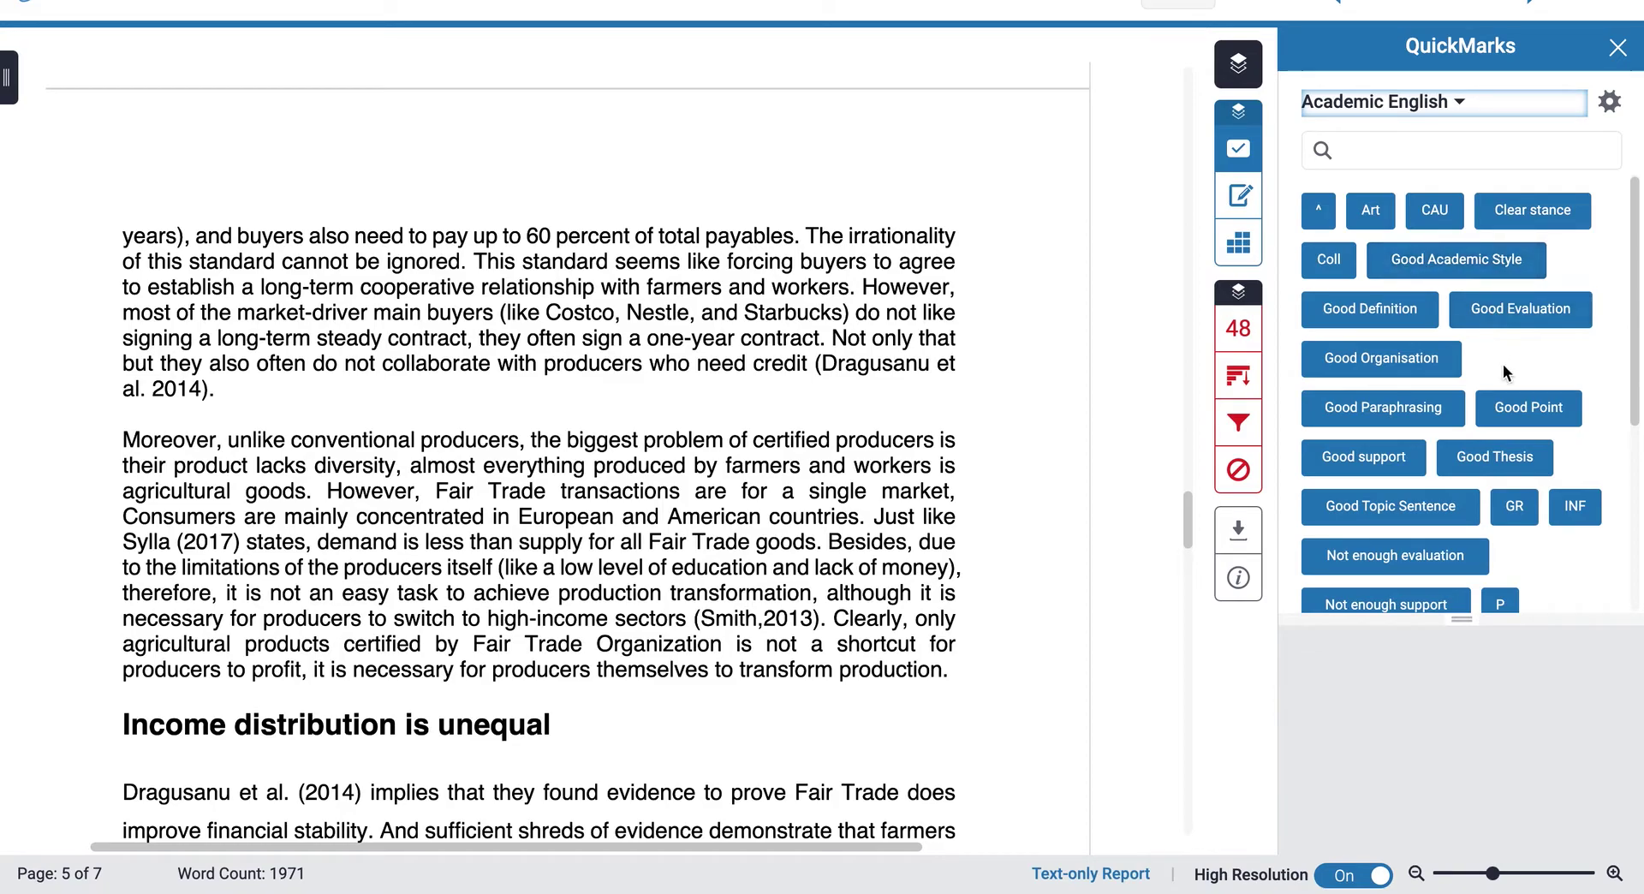
pyautogui.scroll(-1, 1503, 363)
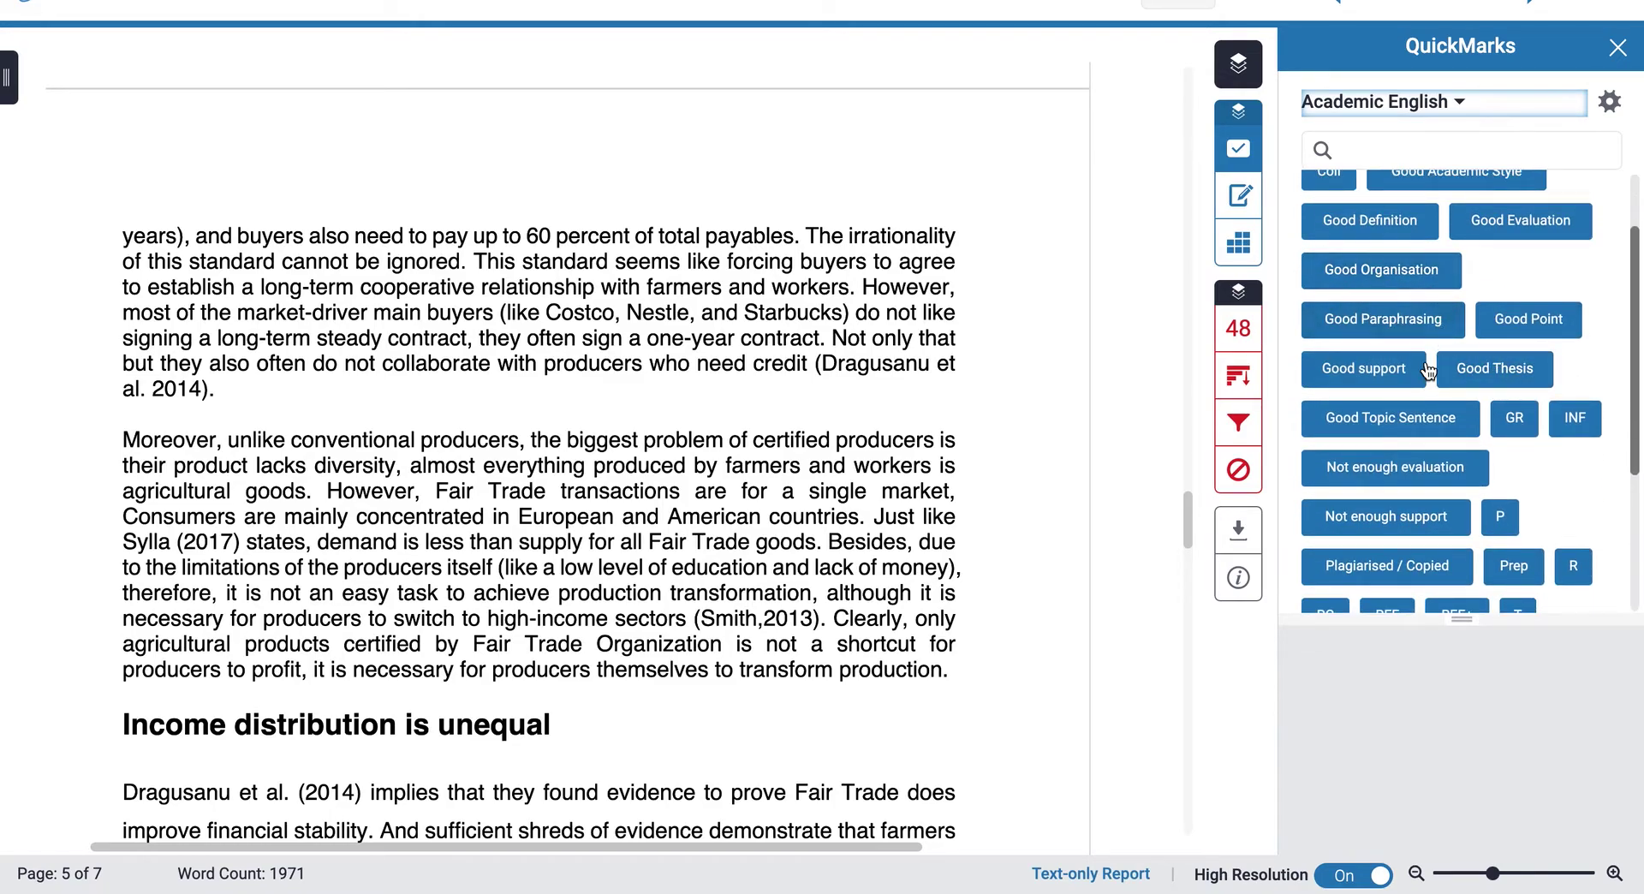
pyautogui.scroll(-2, 1422, 369)
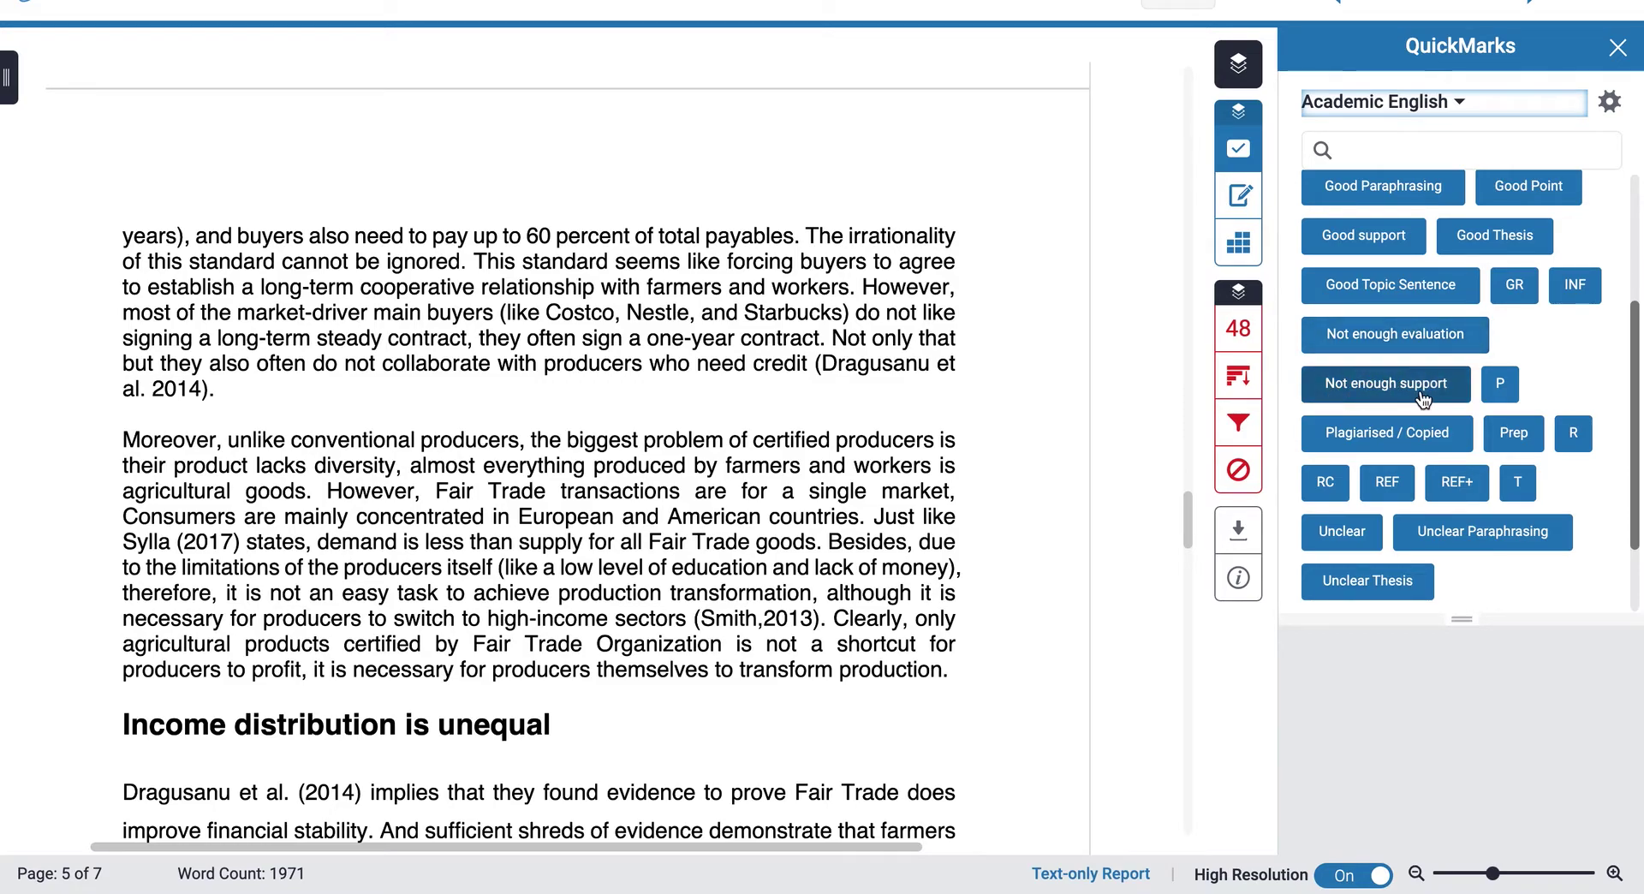
pyautogui.scroll(-2, 1422, 394)
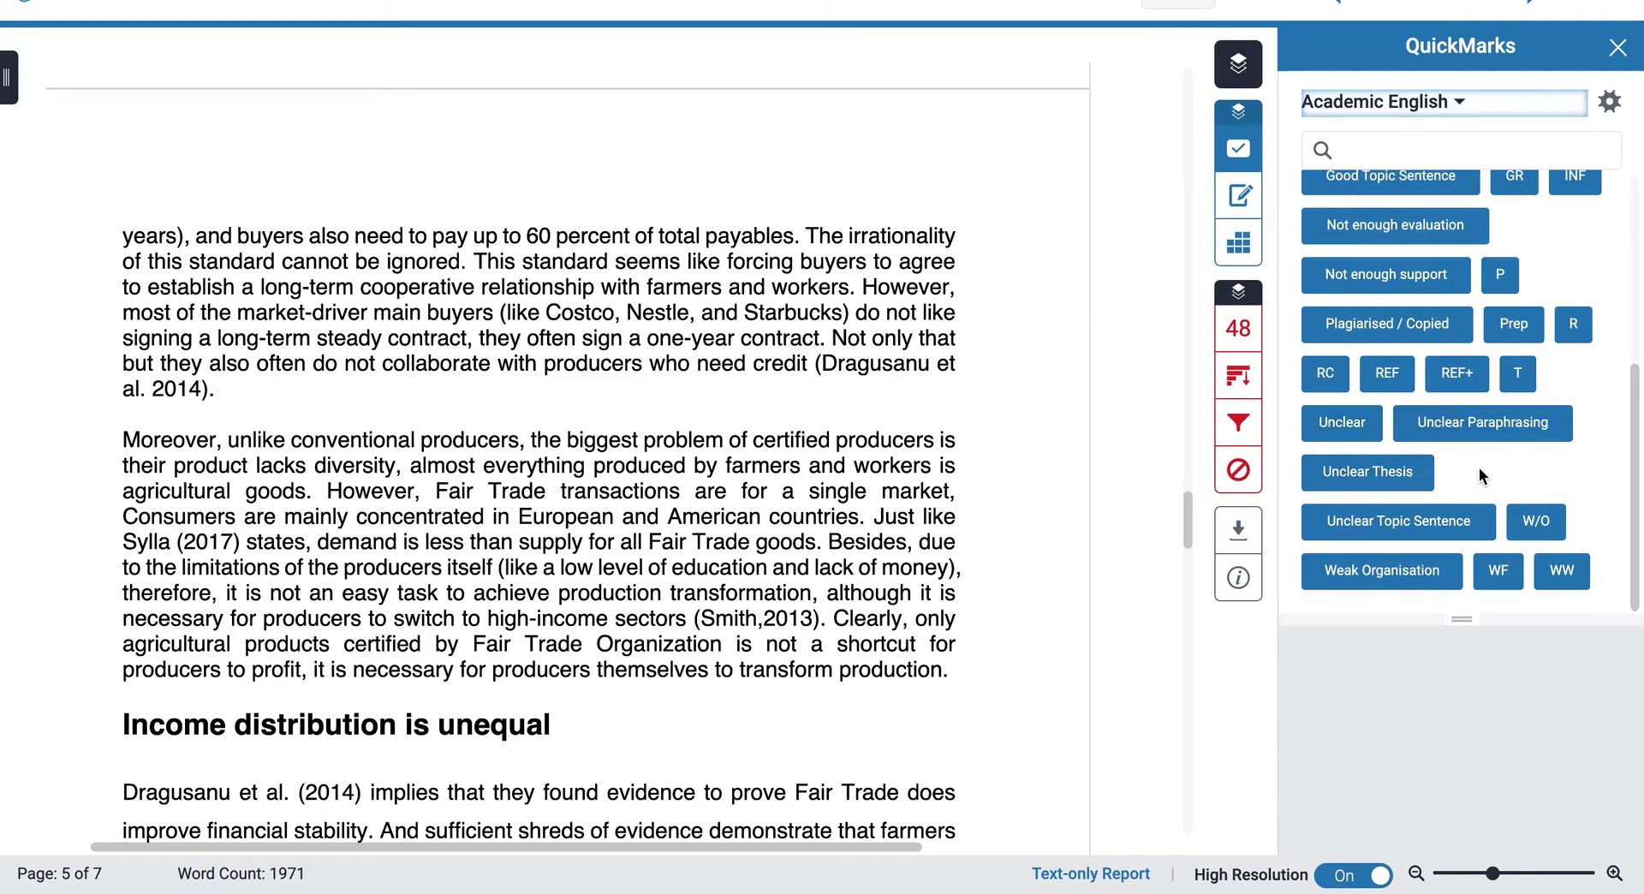
# - Apply the WF QuickMark to "banana" in the essay's Introduction and move the mark into the page's left margin
pyautogui.scroll(8, 1116, 247)
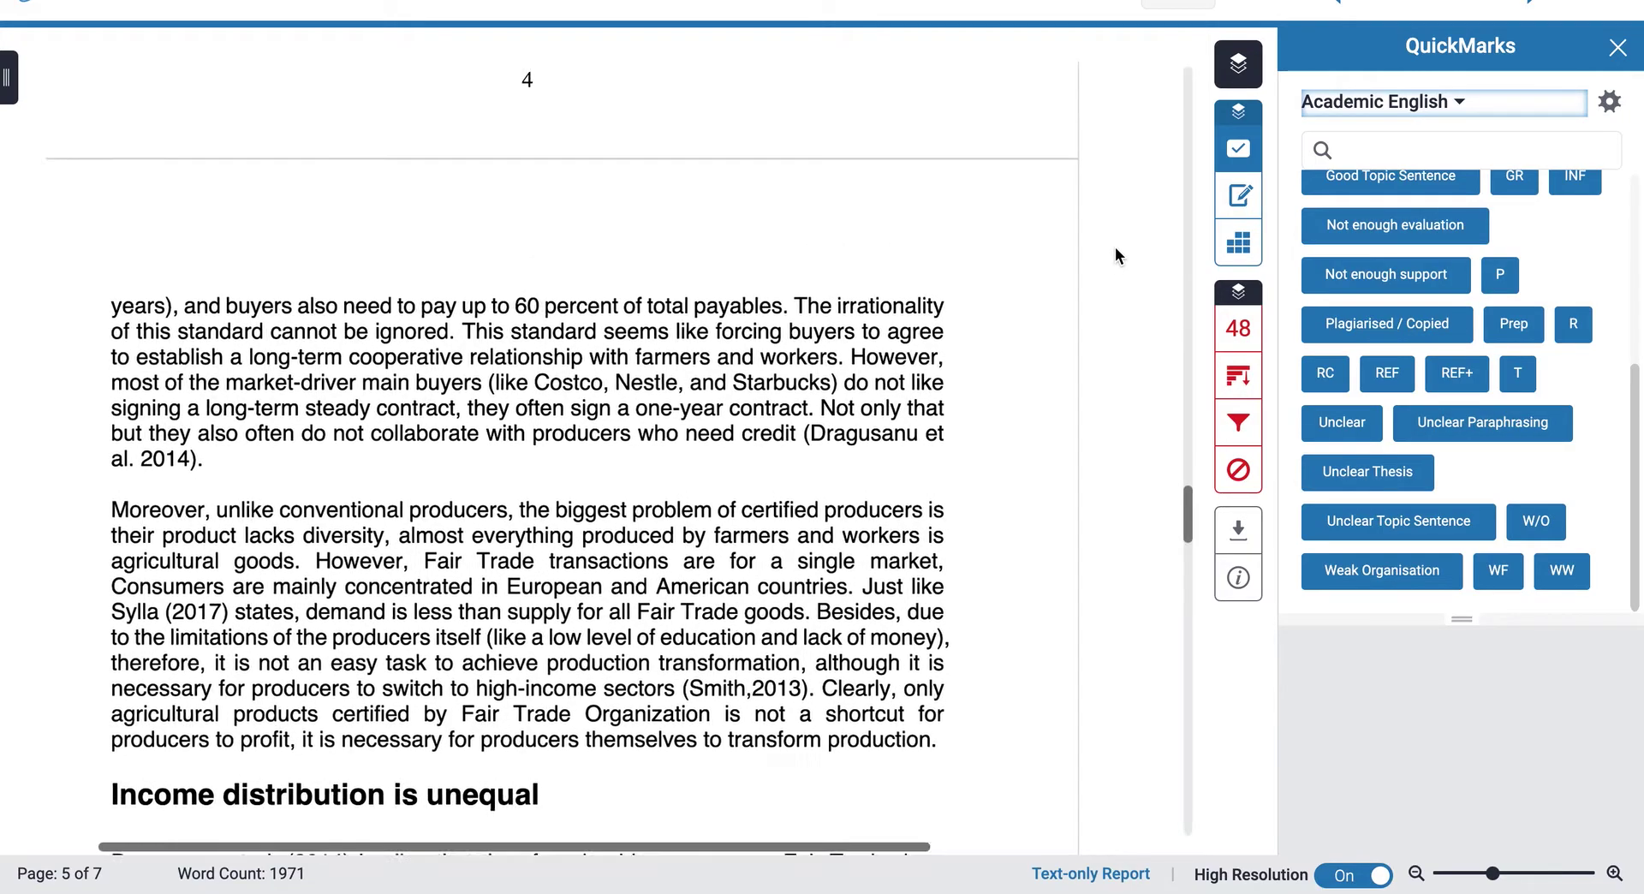
pyautogui.scroll(10, 1133, 237)
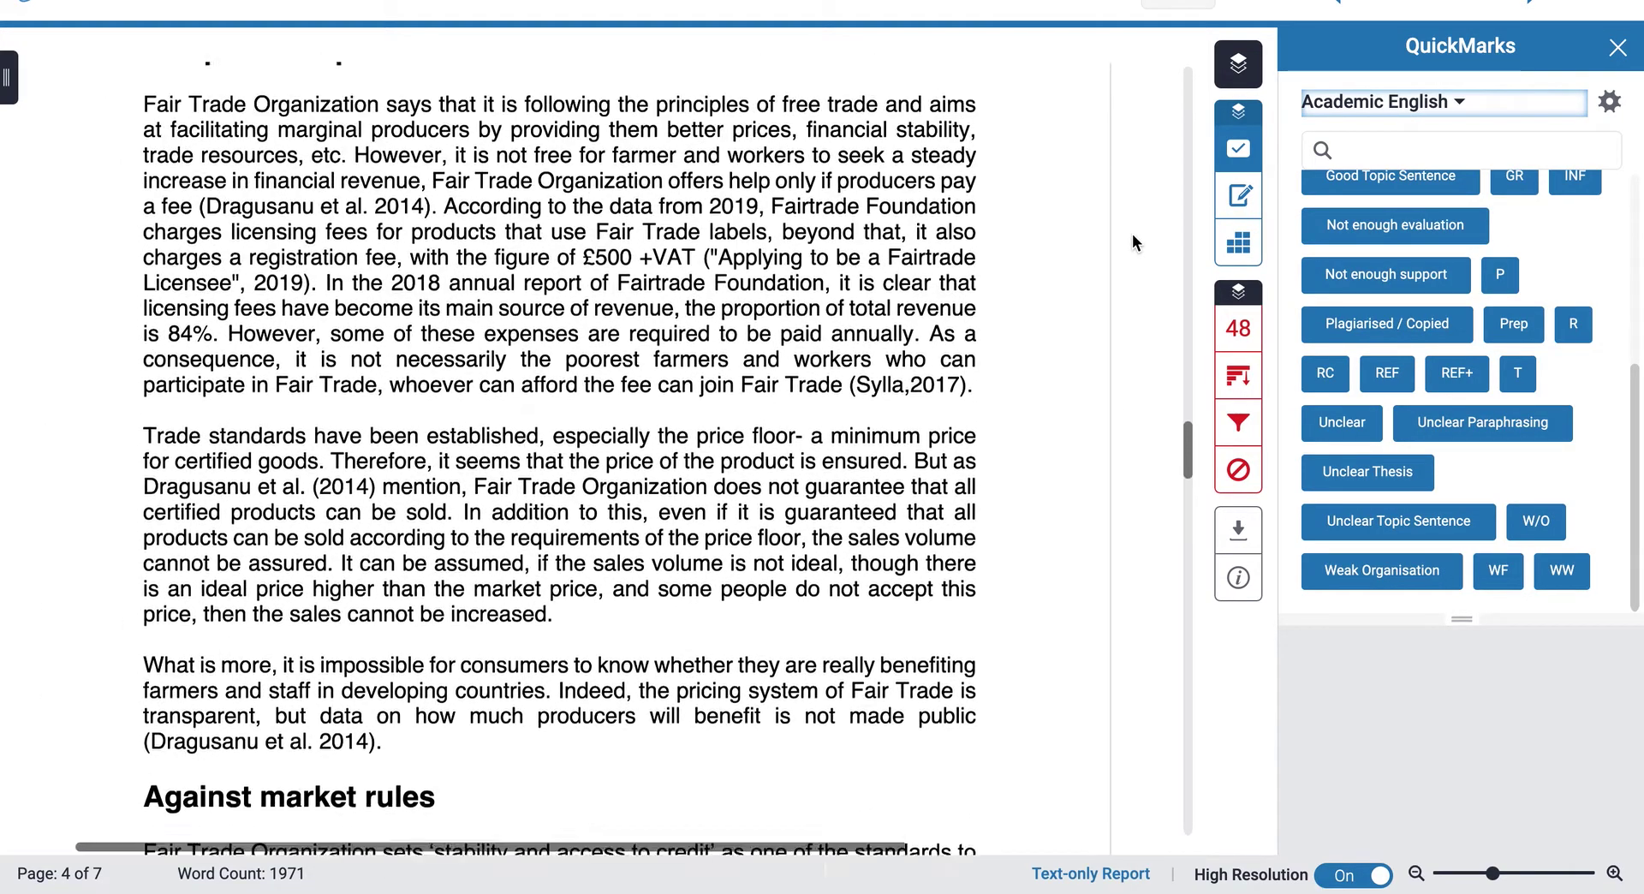
pyautogui.scroll(-2, 1132, 234)
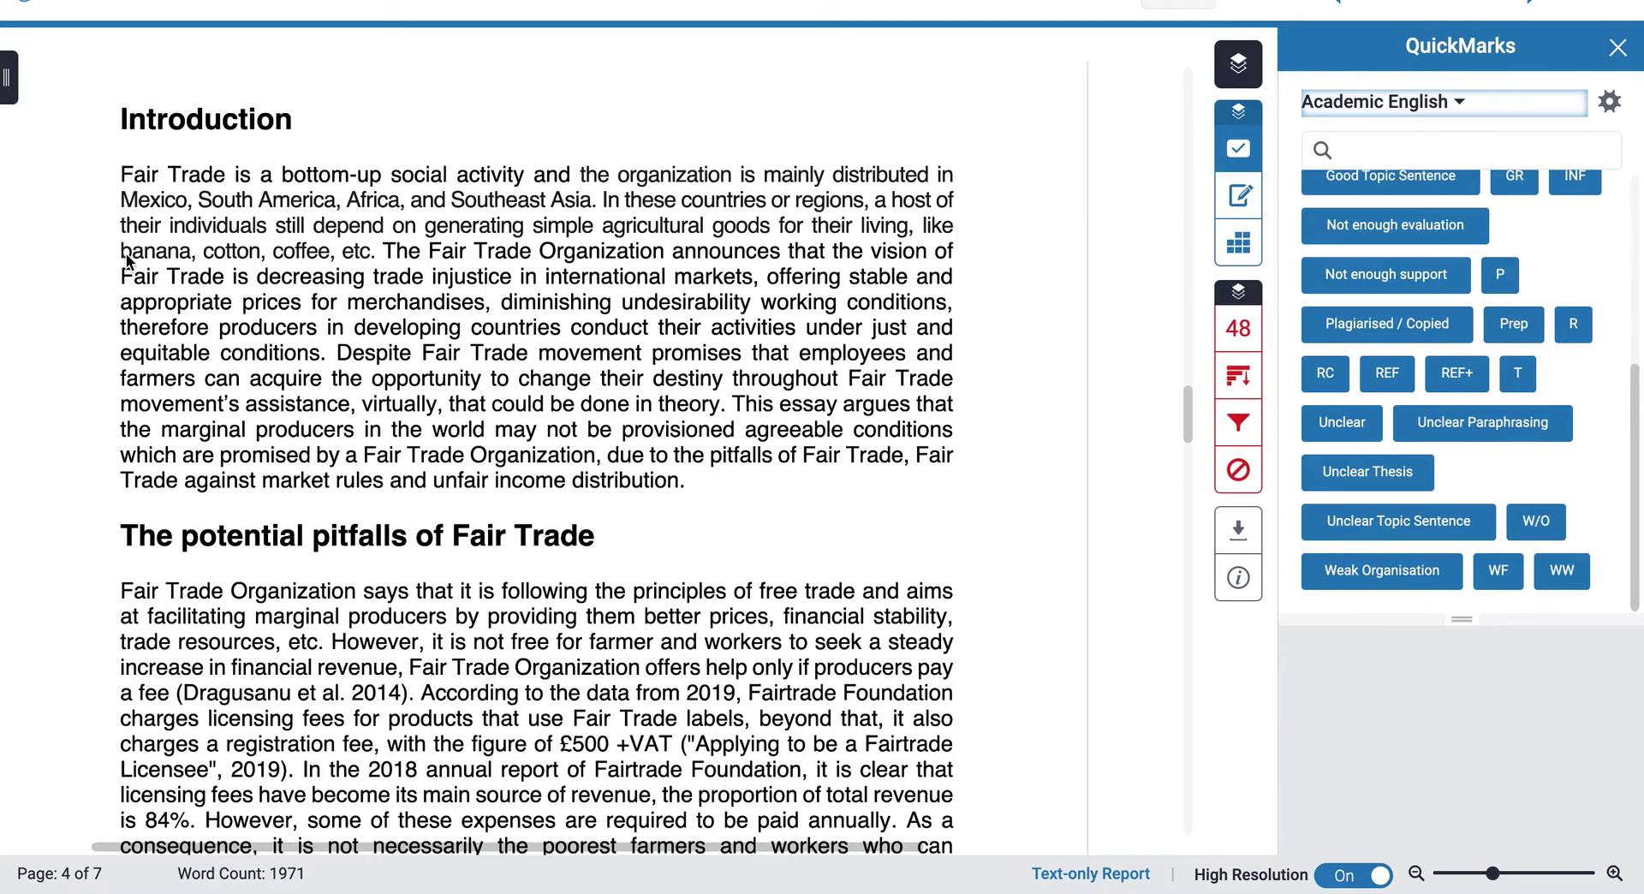
pyautogui.moveTo(121, 251); pyautogui.dragTo(192, 253)
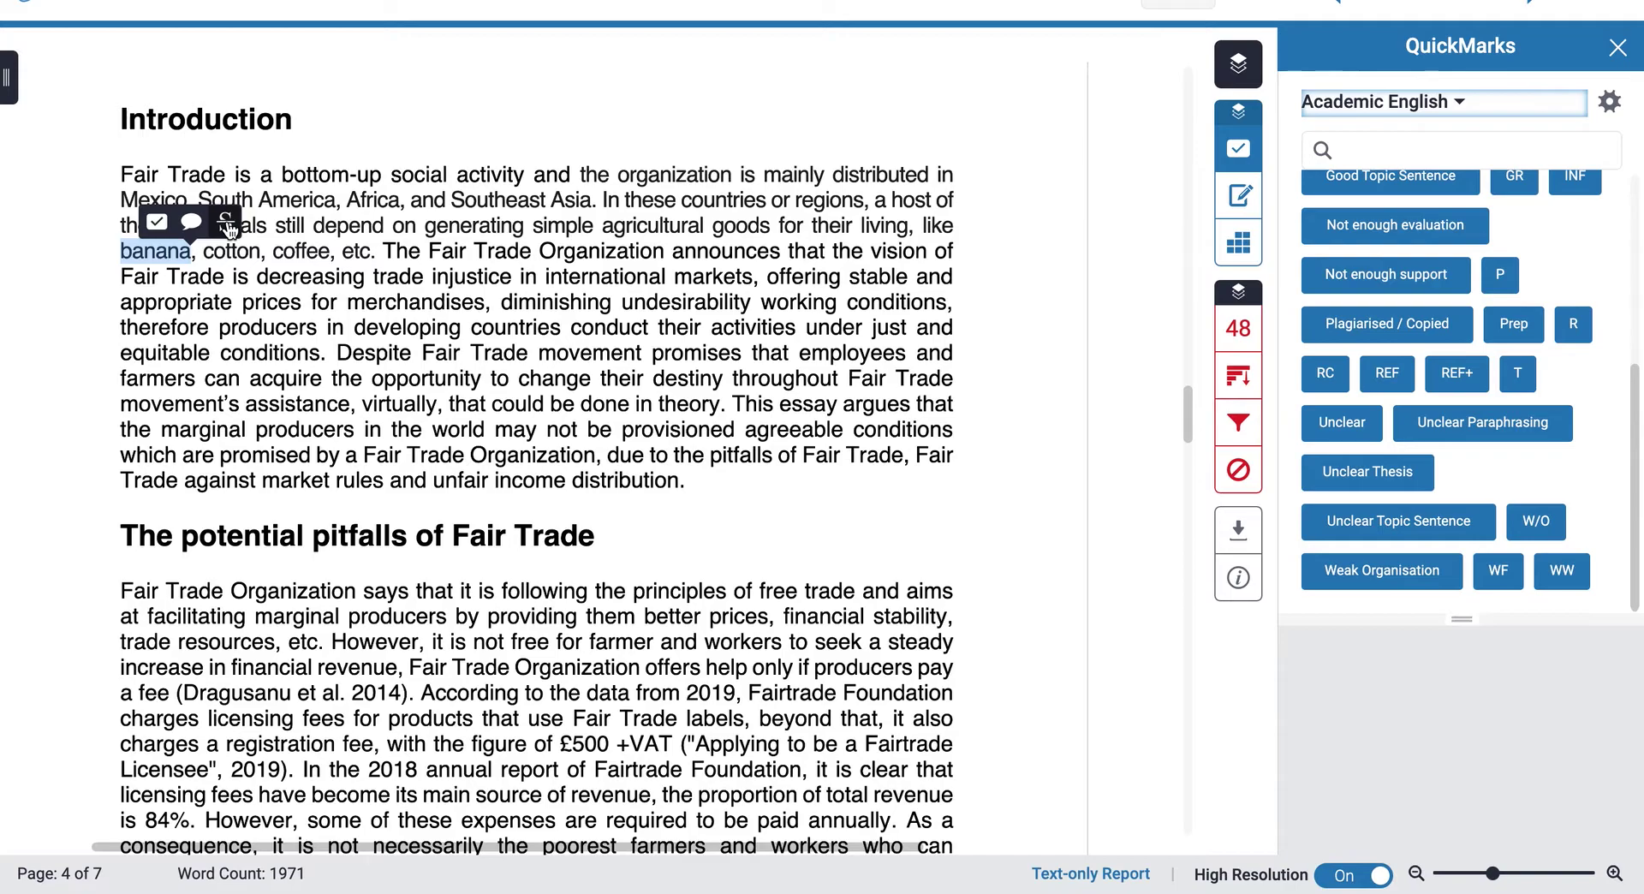
pyautogui.click(158, 225)
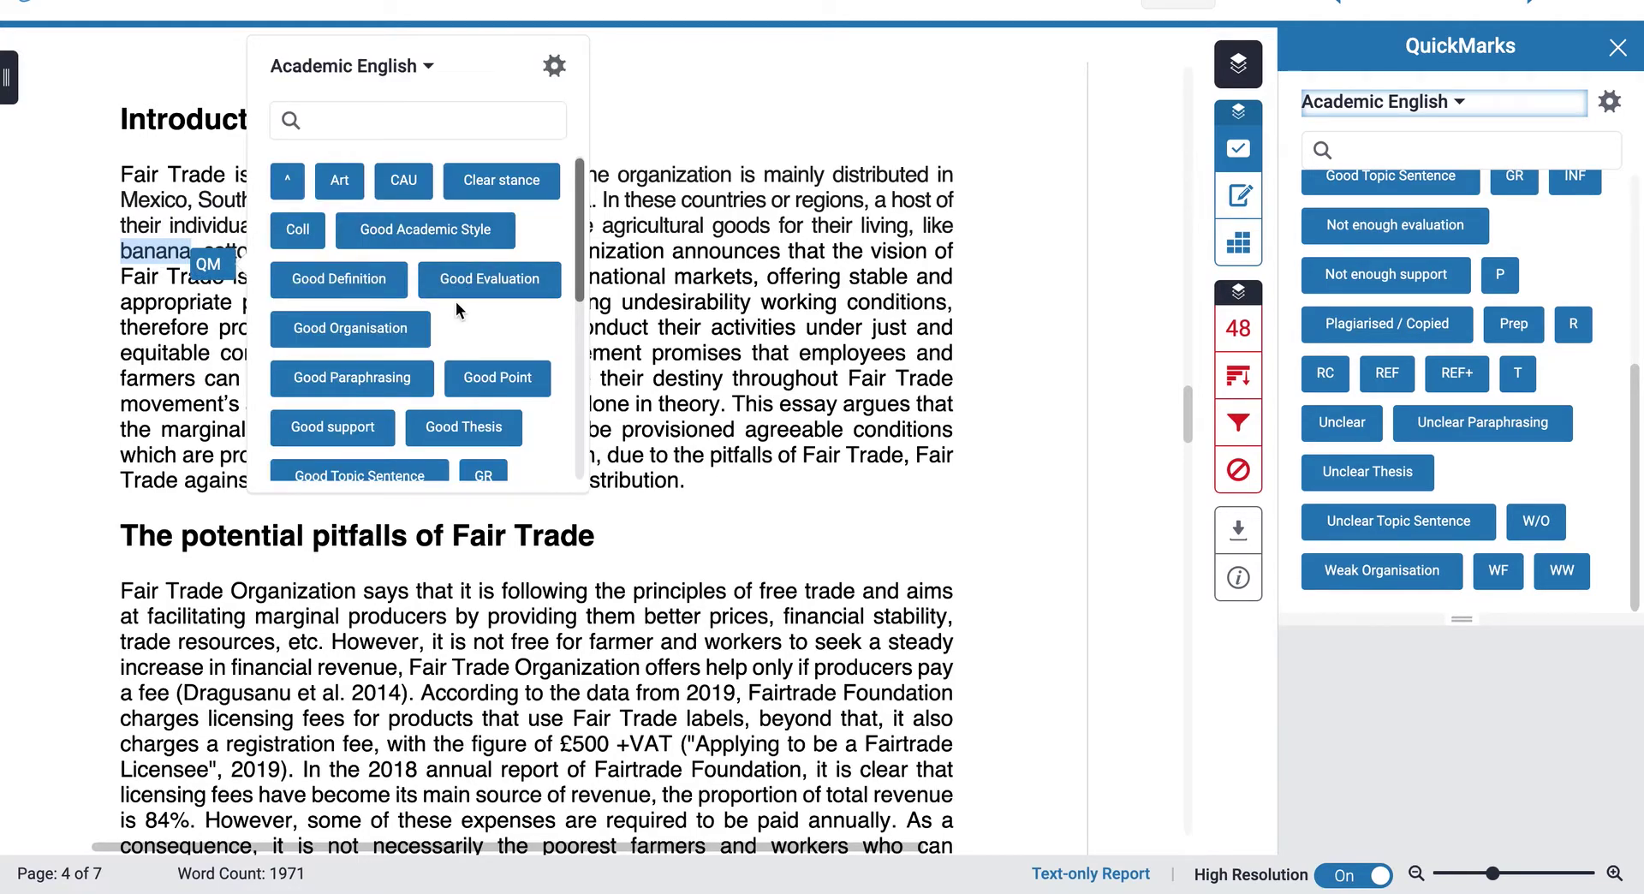
pyautogui.scroll(-5, 456, 301)
pyautogui.scroll(-1, 456, 308)
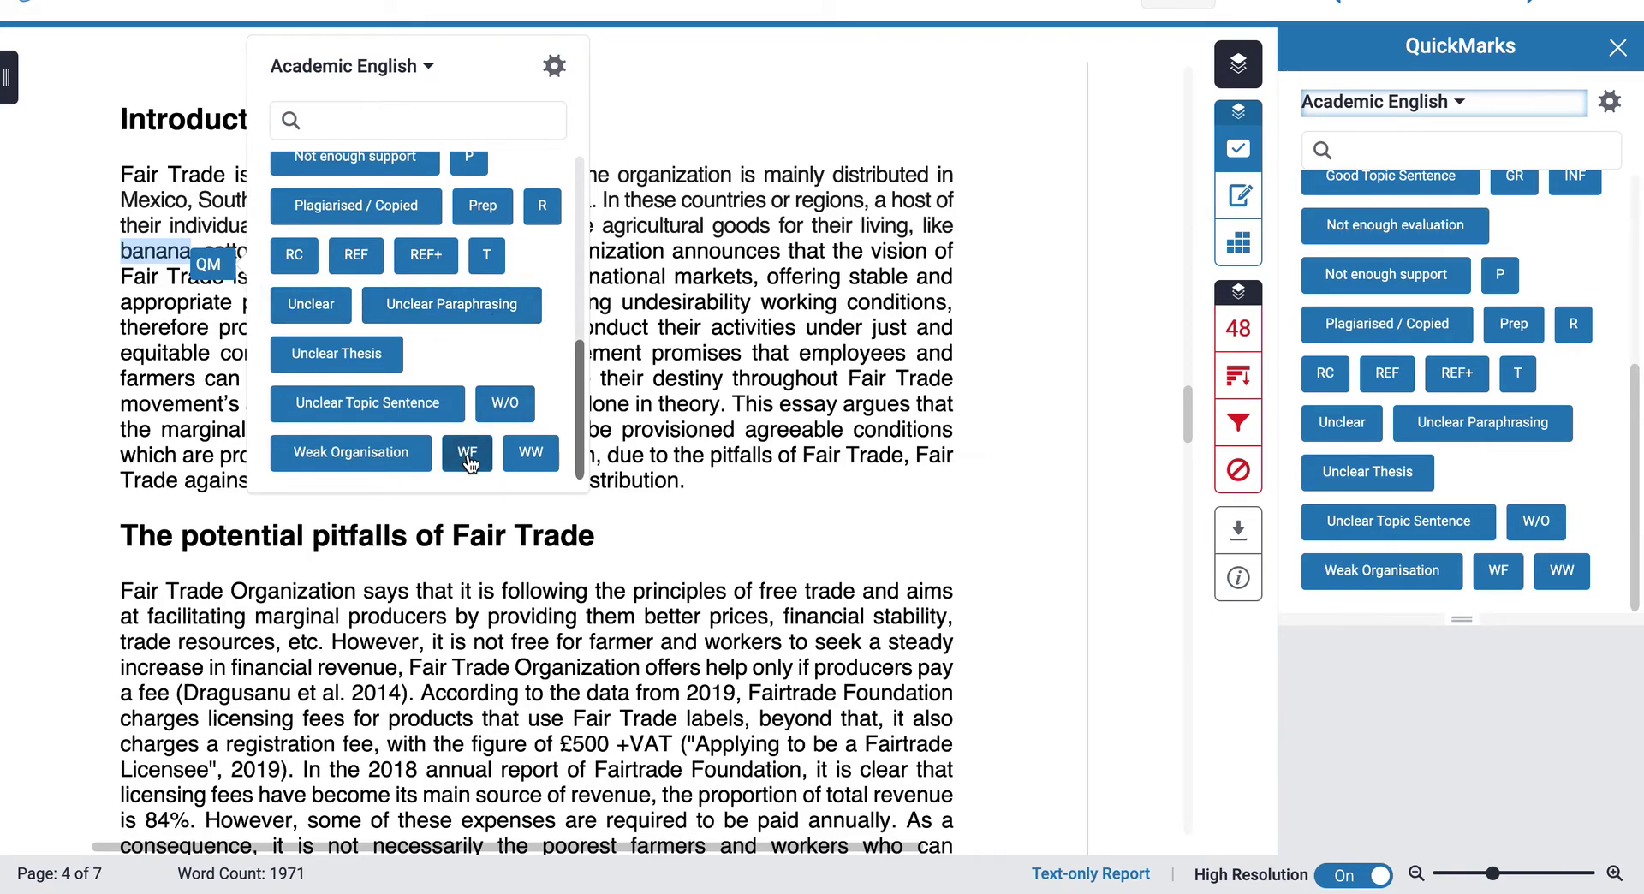
pyautogui.click(468, 453)
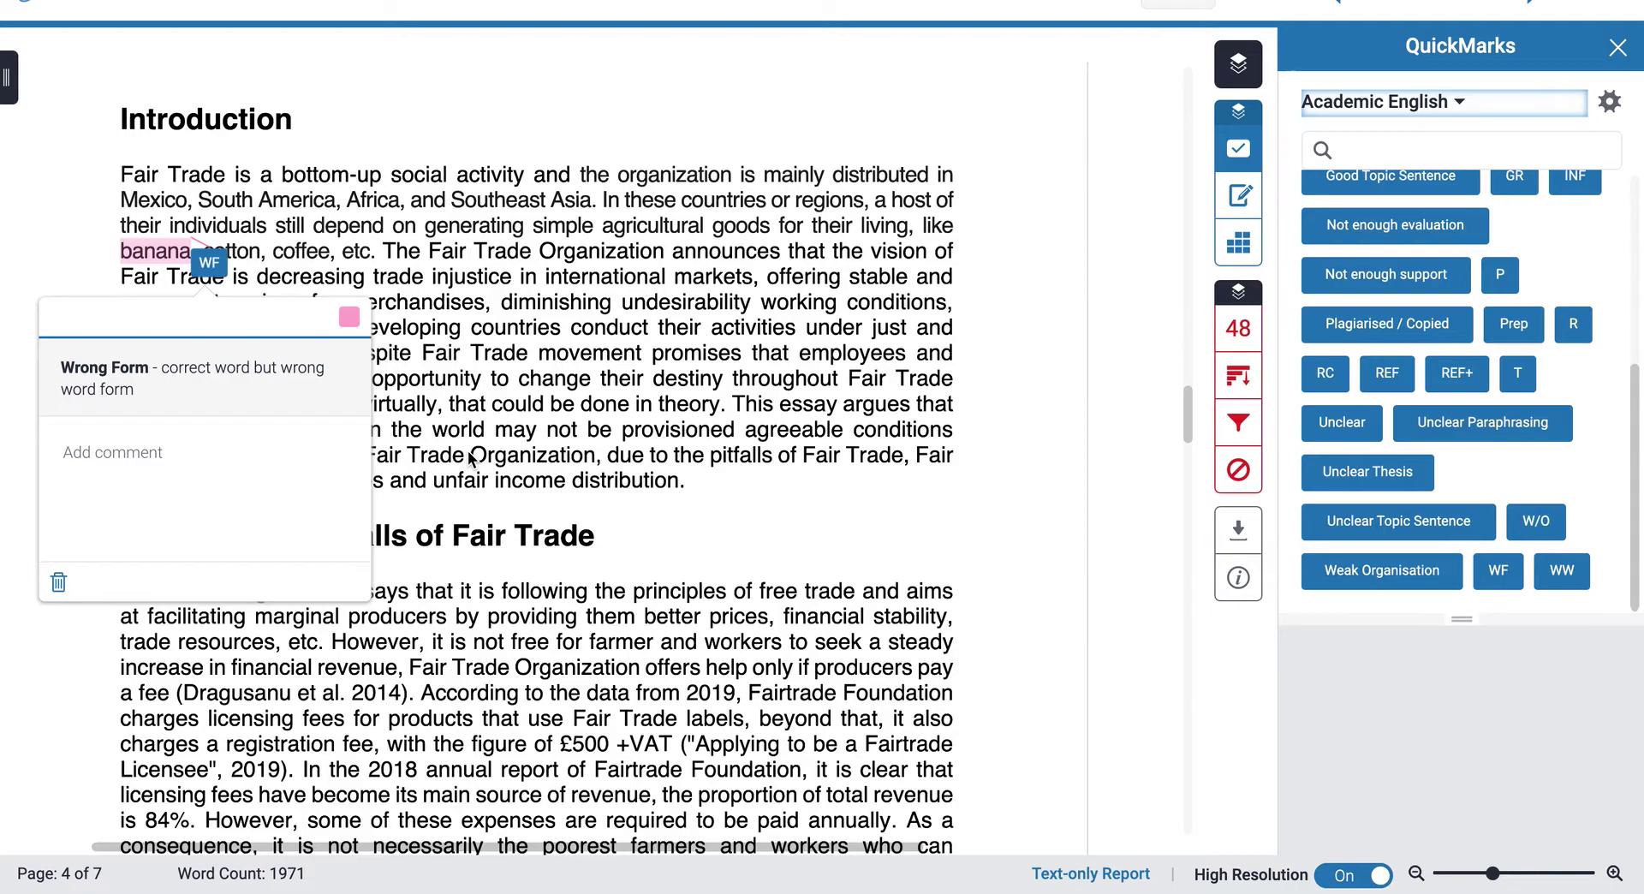
pyautogui.click(66, 219)
pyautogui.moveTo(218, 270)
pyautogui.mouseDown()
pyautogui.moveTo(69, 237)
pyautogui.moveTo(122, 238)
pyautogui.mouseUp()
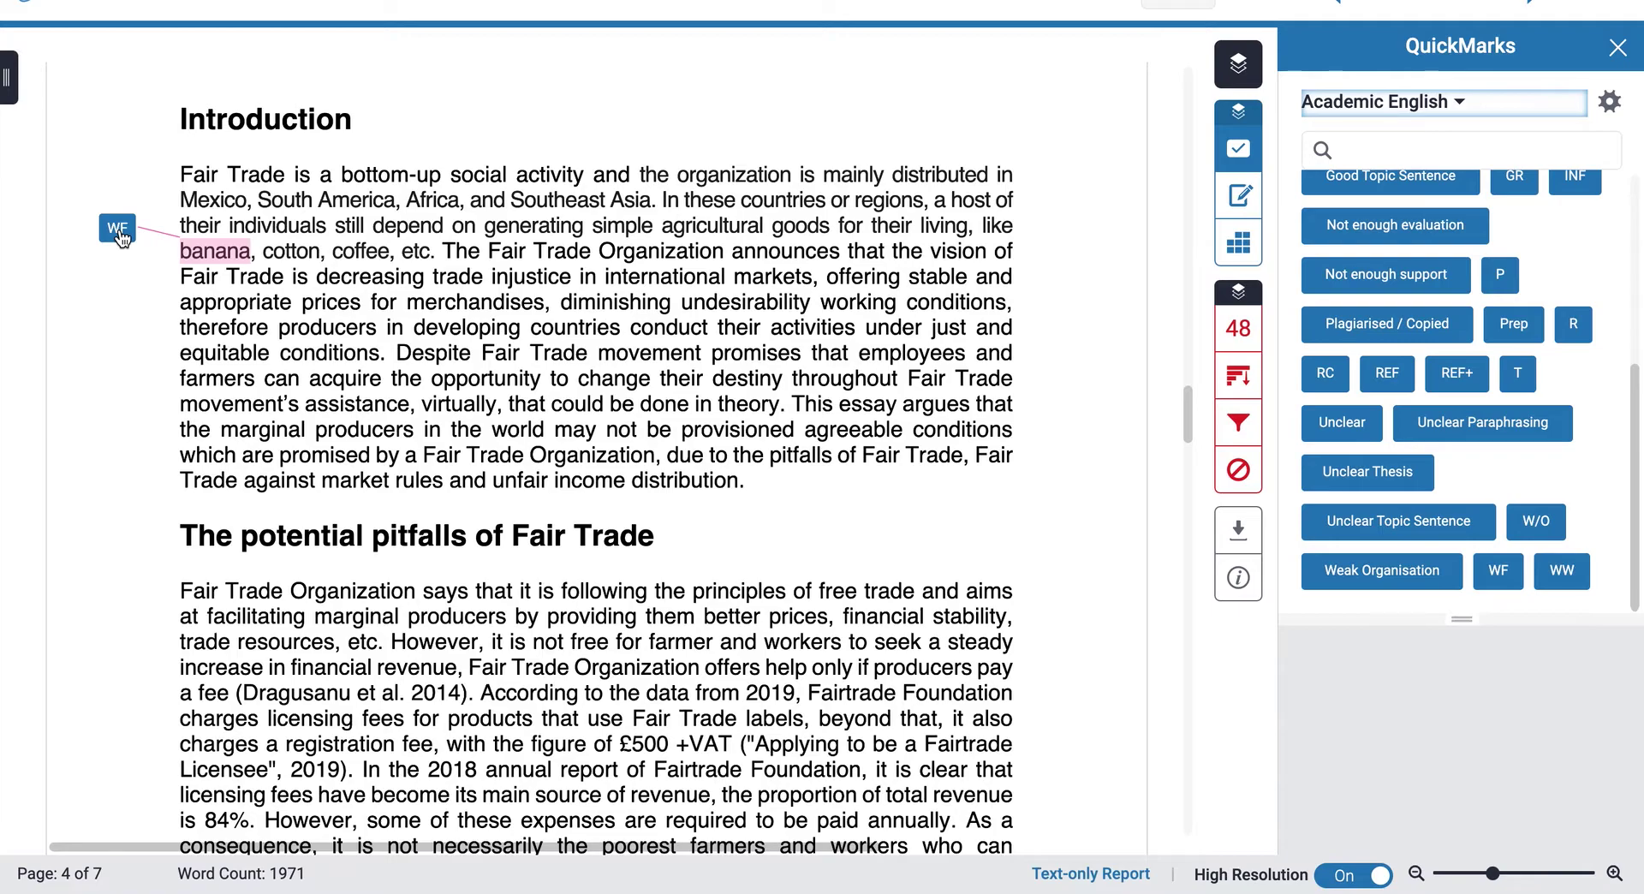
# - Add the comment "plural noun" to the WF mark on "banana"
pyautogui.click(118, 233)
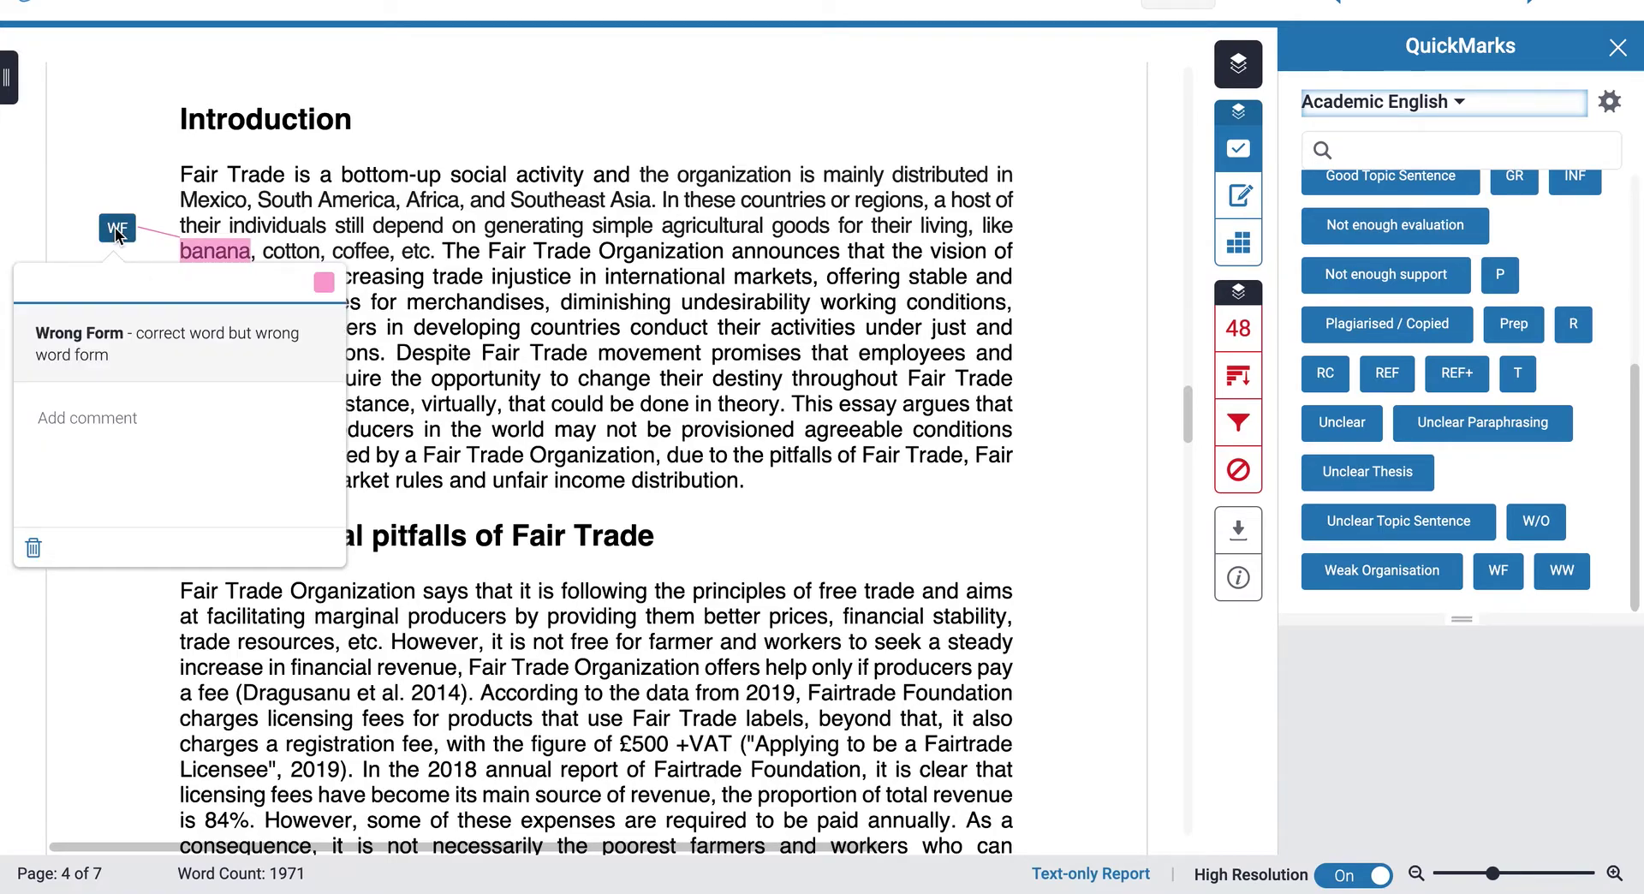
pyautogui.click(100, 419)
pyautogui.write('plural noun')
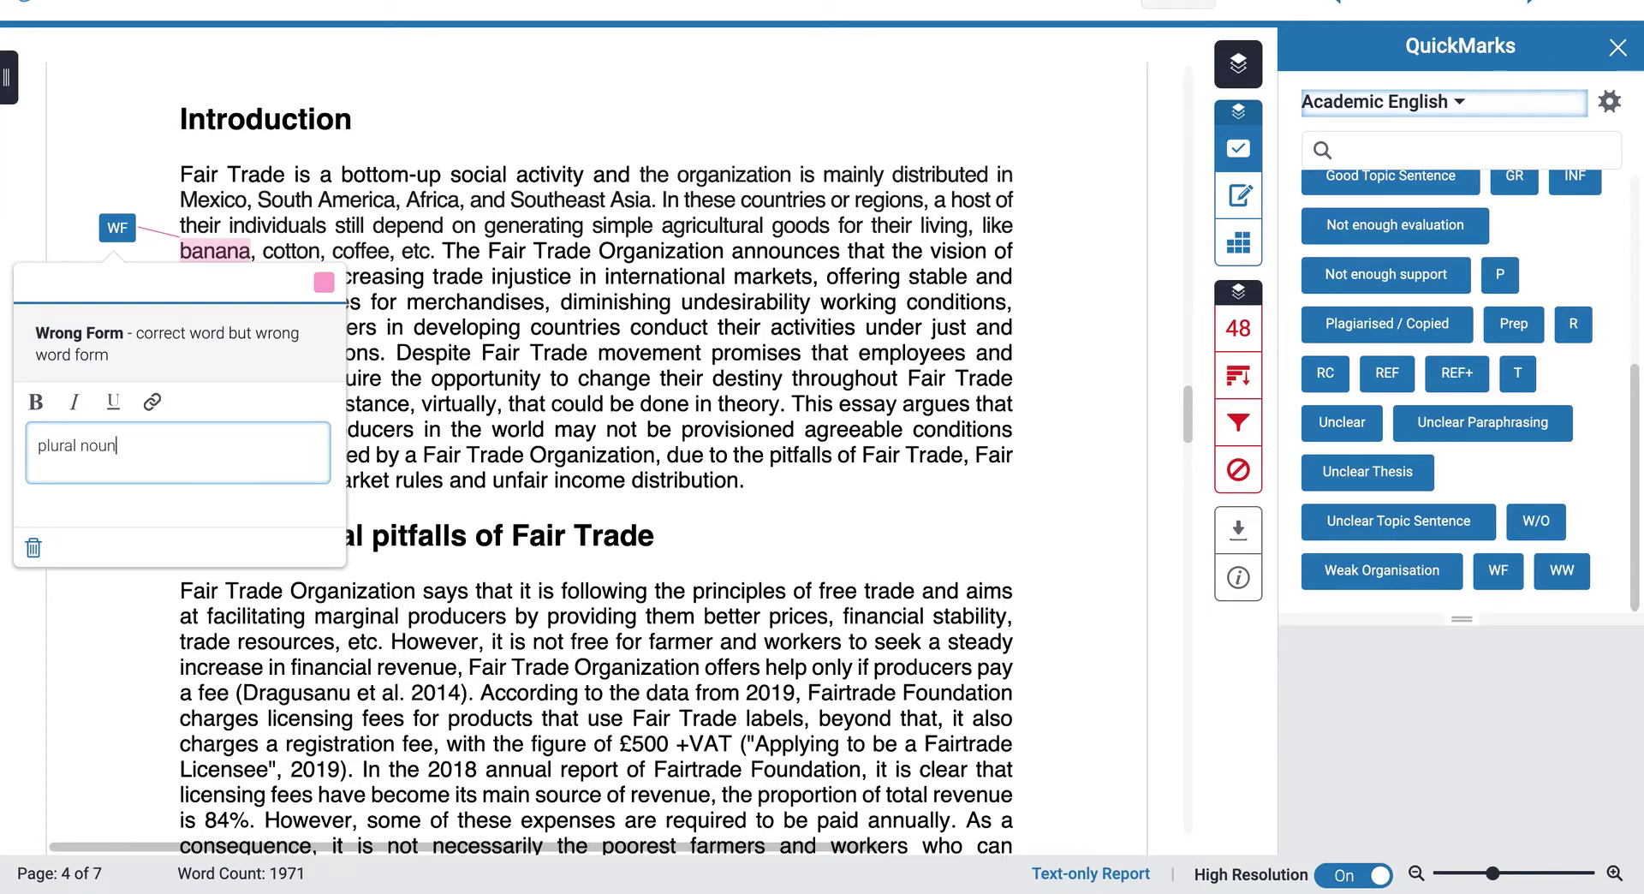
pyautogui.click(92, 623)
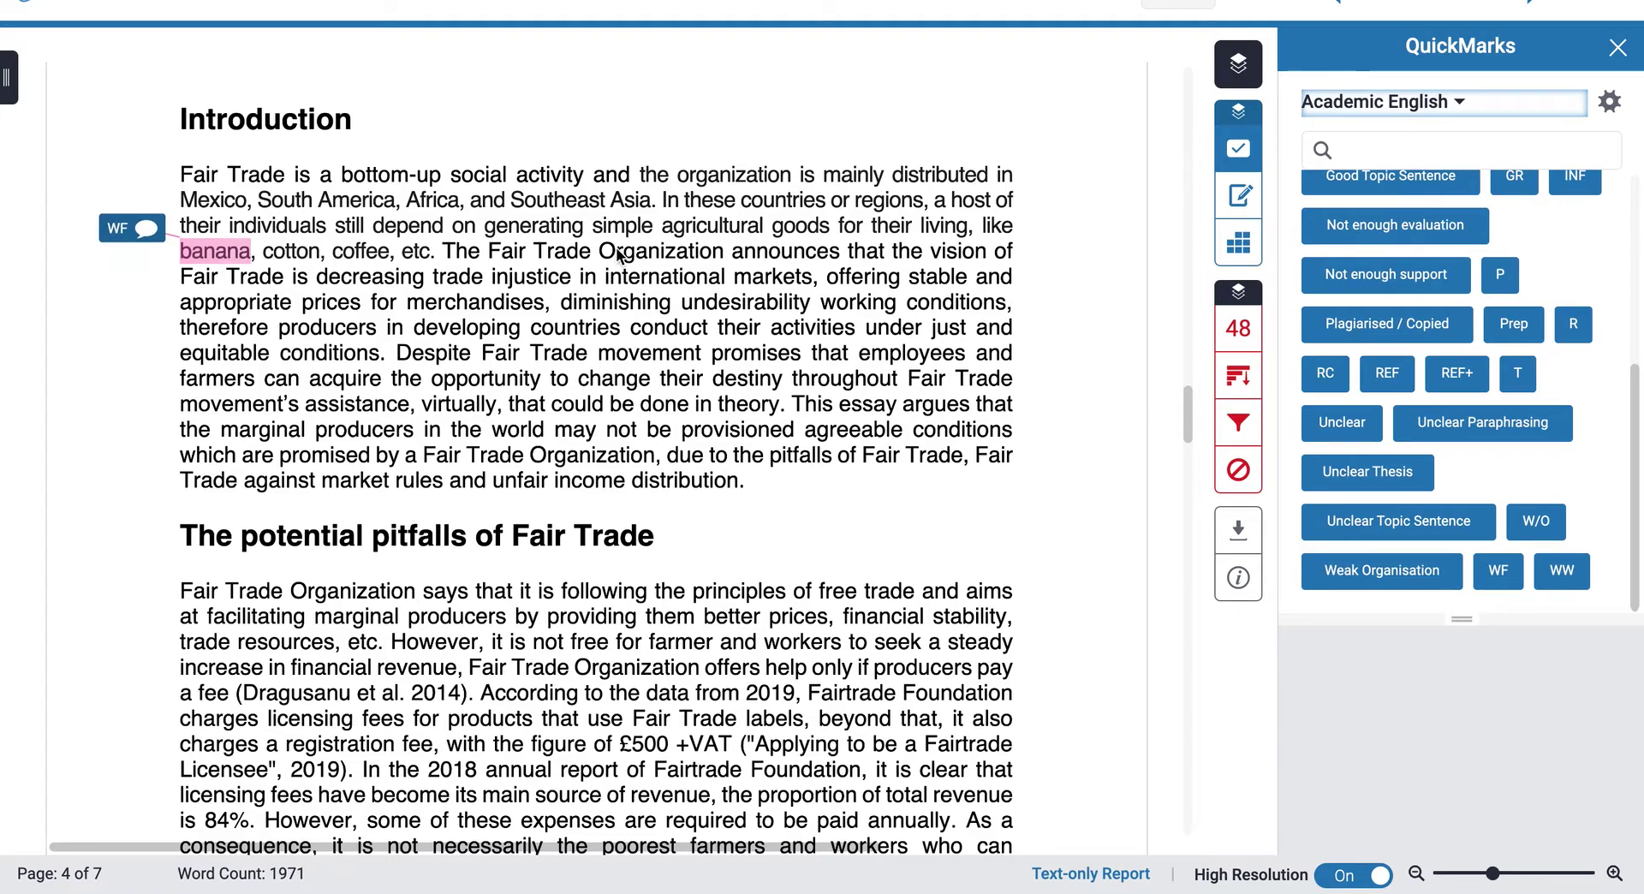
# - Apply the INF QuickMark to "etc." in the Introduction and move the mark above the paragraph
pyautogui.moveTo(400, 251); pyautogui.dragTo(433, 251)
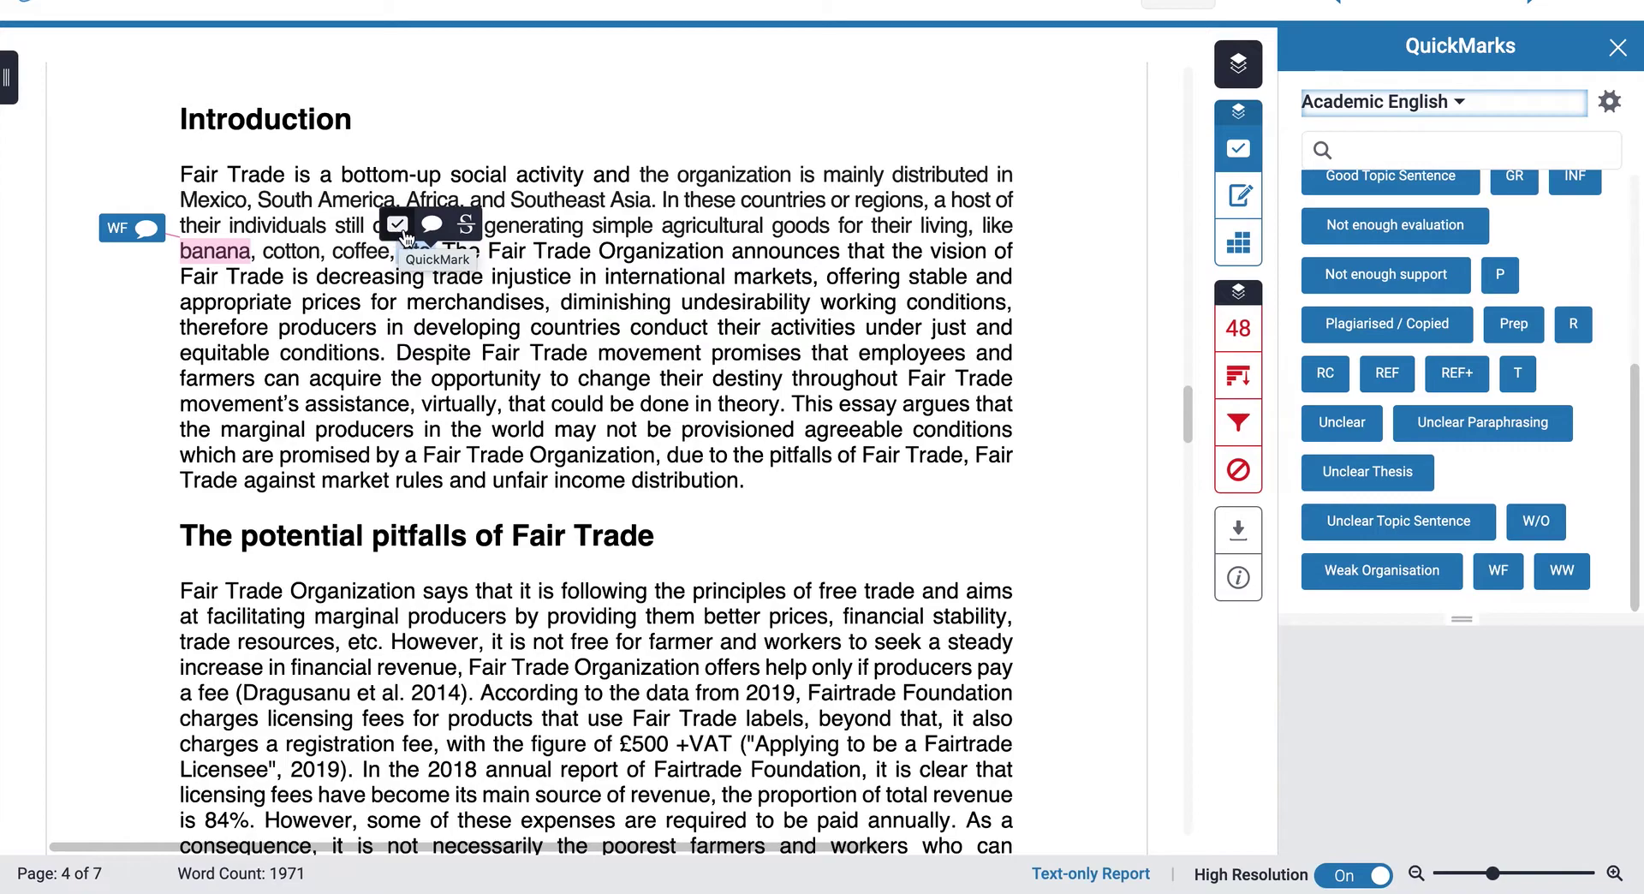
pyautogui.click(401, 230)
pyautogui.scroll(3, 294, 300)
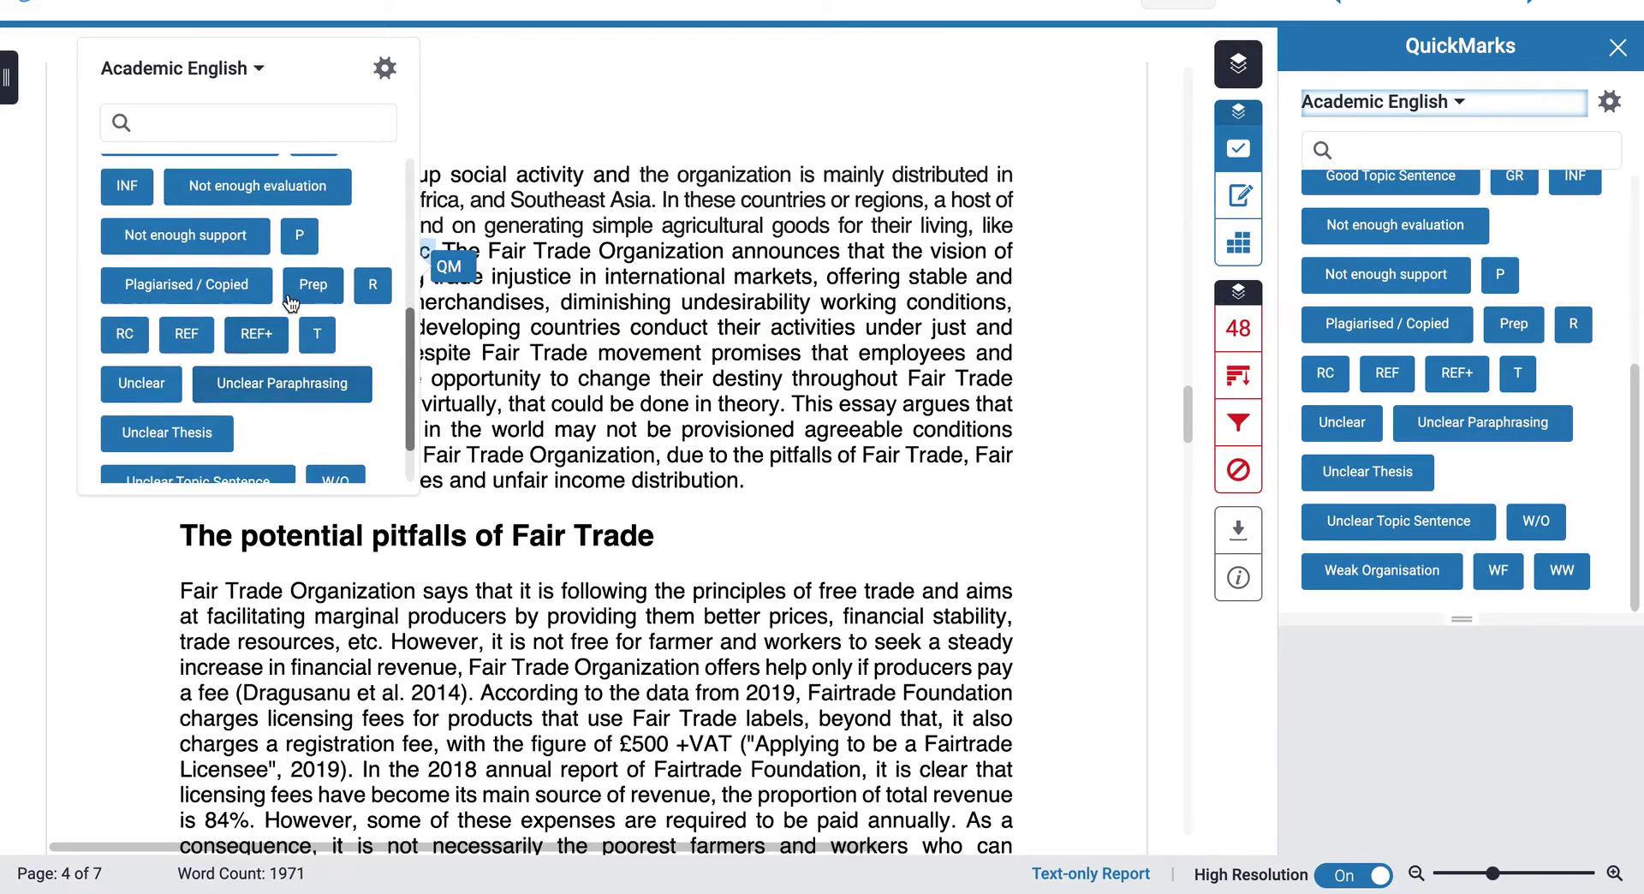
pyautogui.scroll(2, 291, 301)
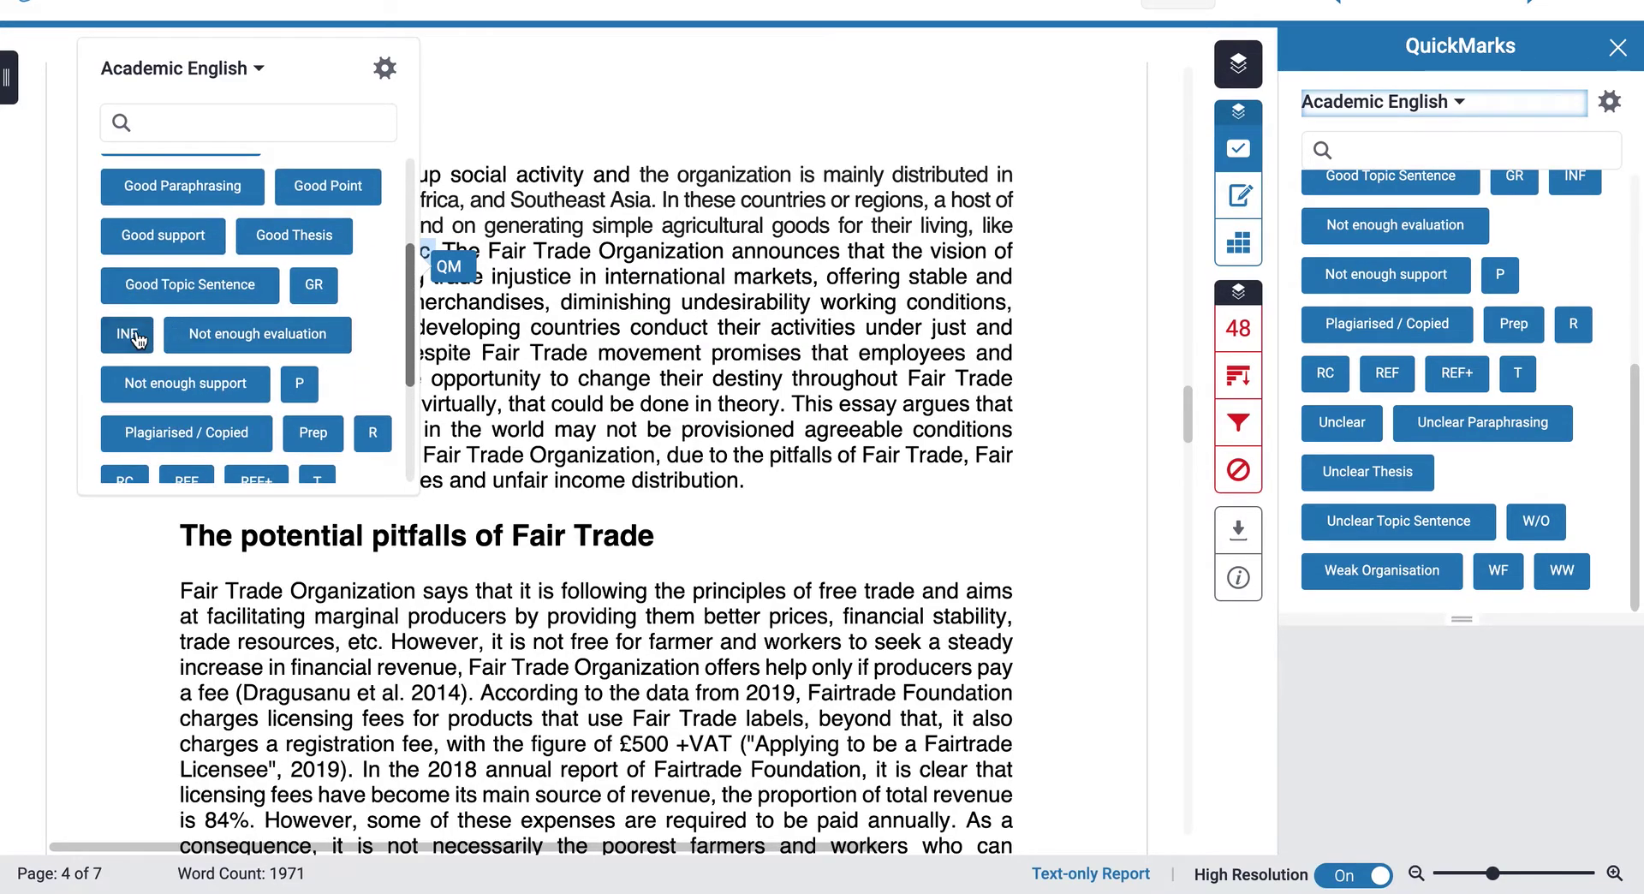
pyautogui.click(131, 334)
pyautogui.click(450, 268)
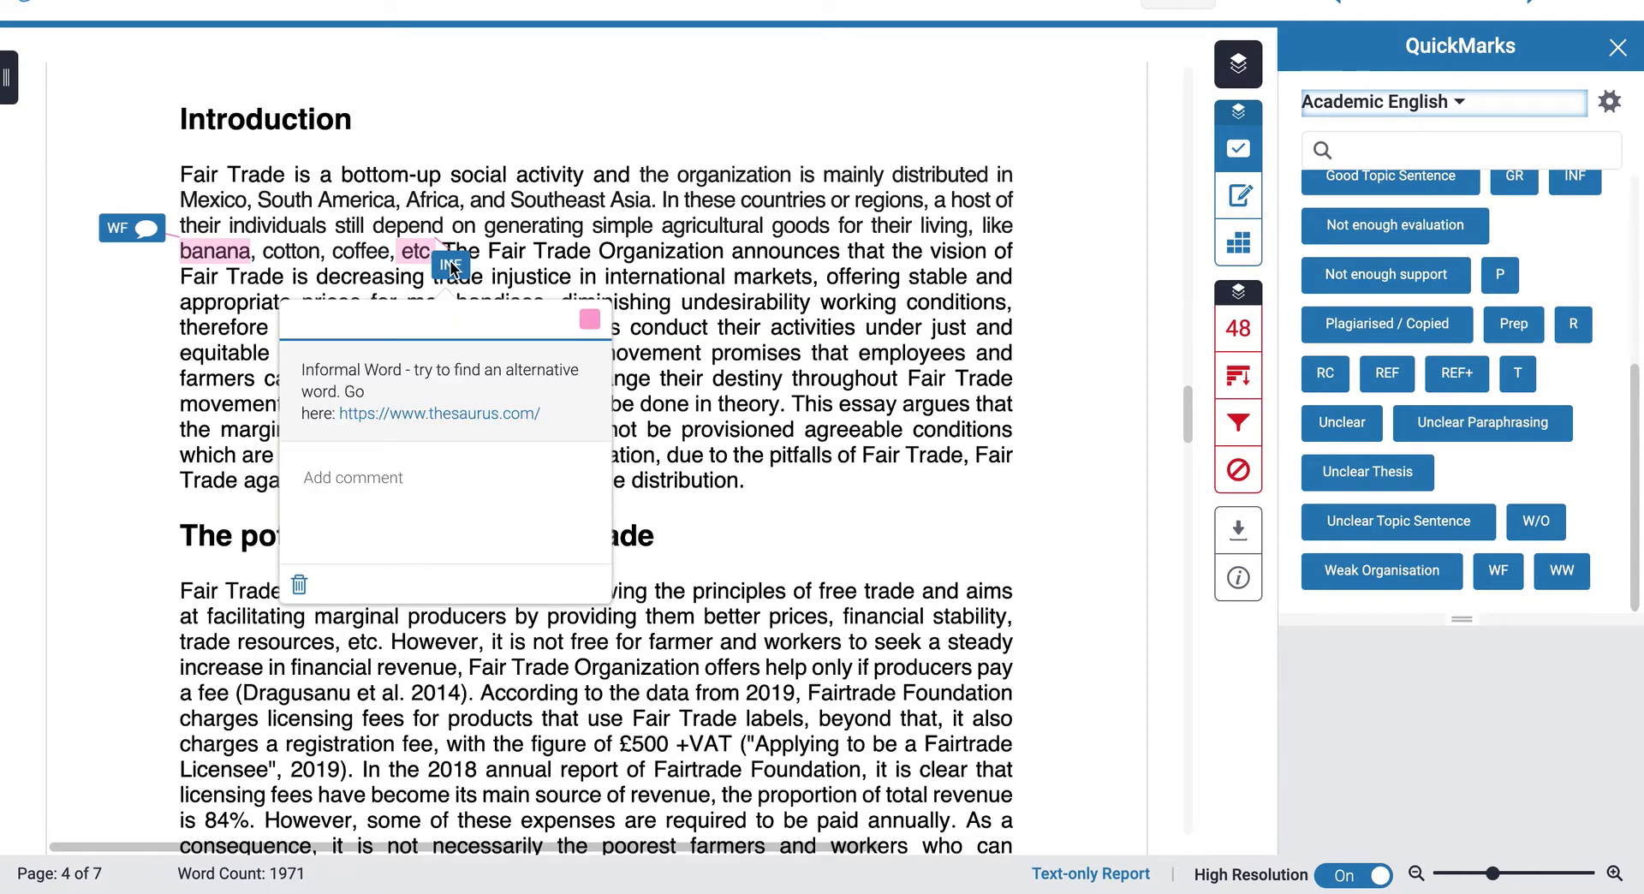
pyautogui.moveTo(471, 266); pyautogui.dragTo(521, 139)
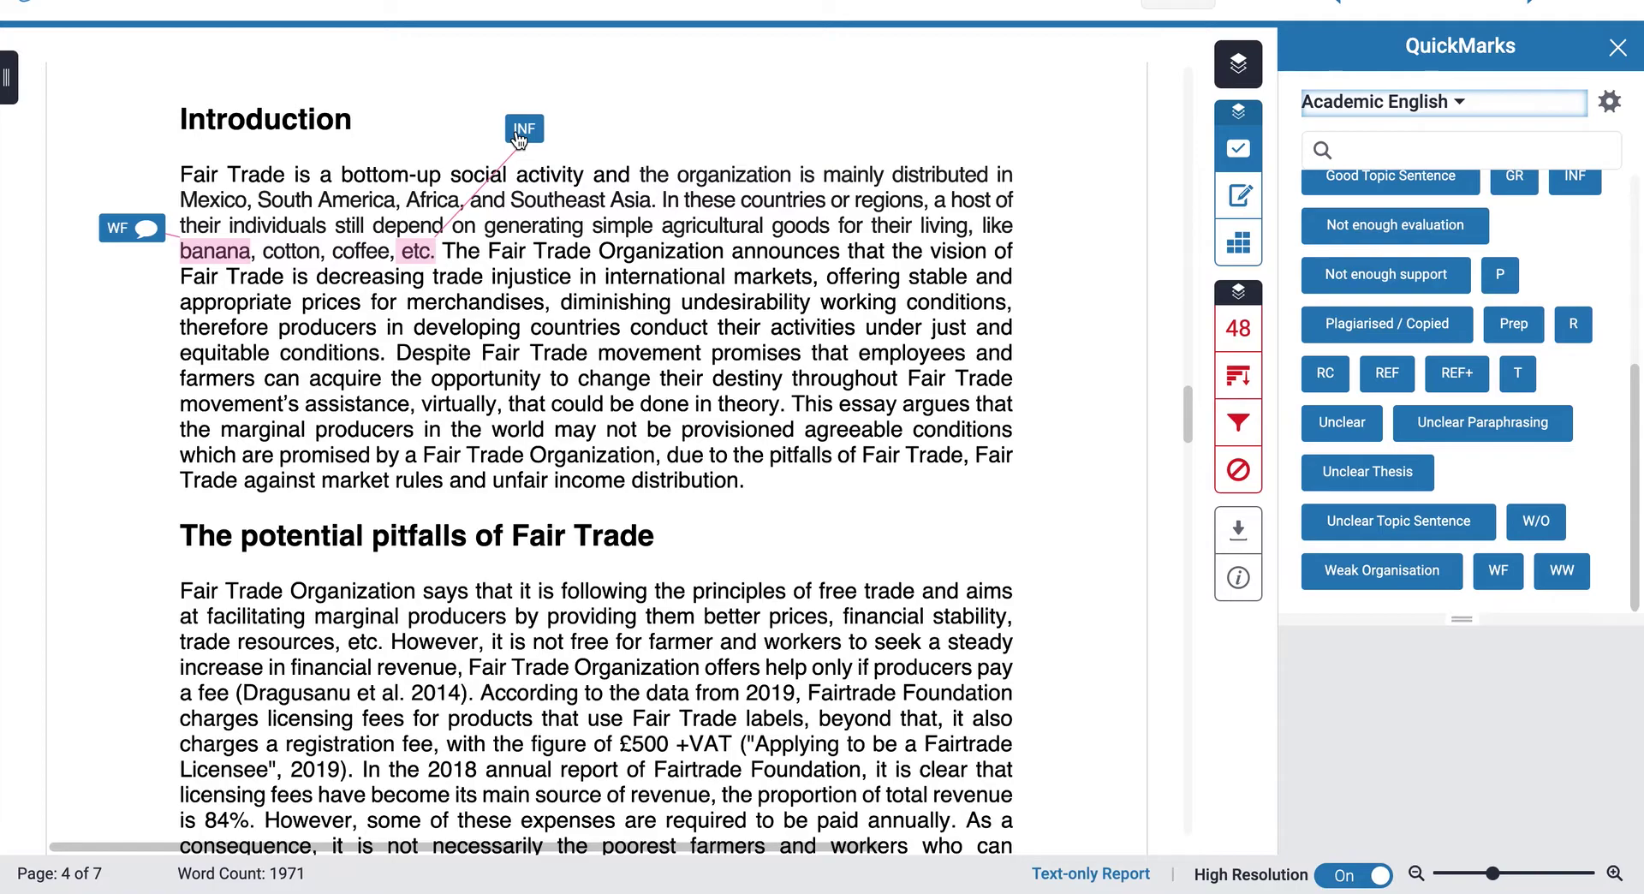
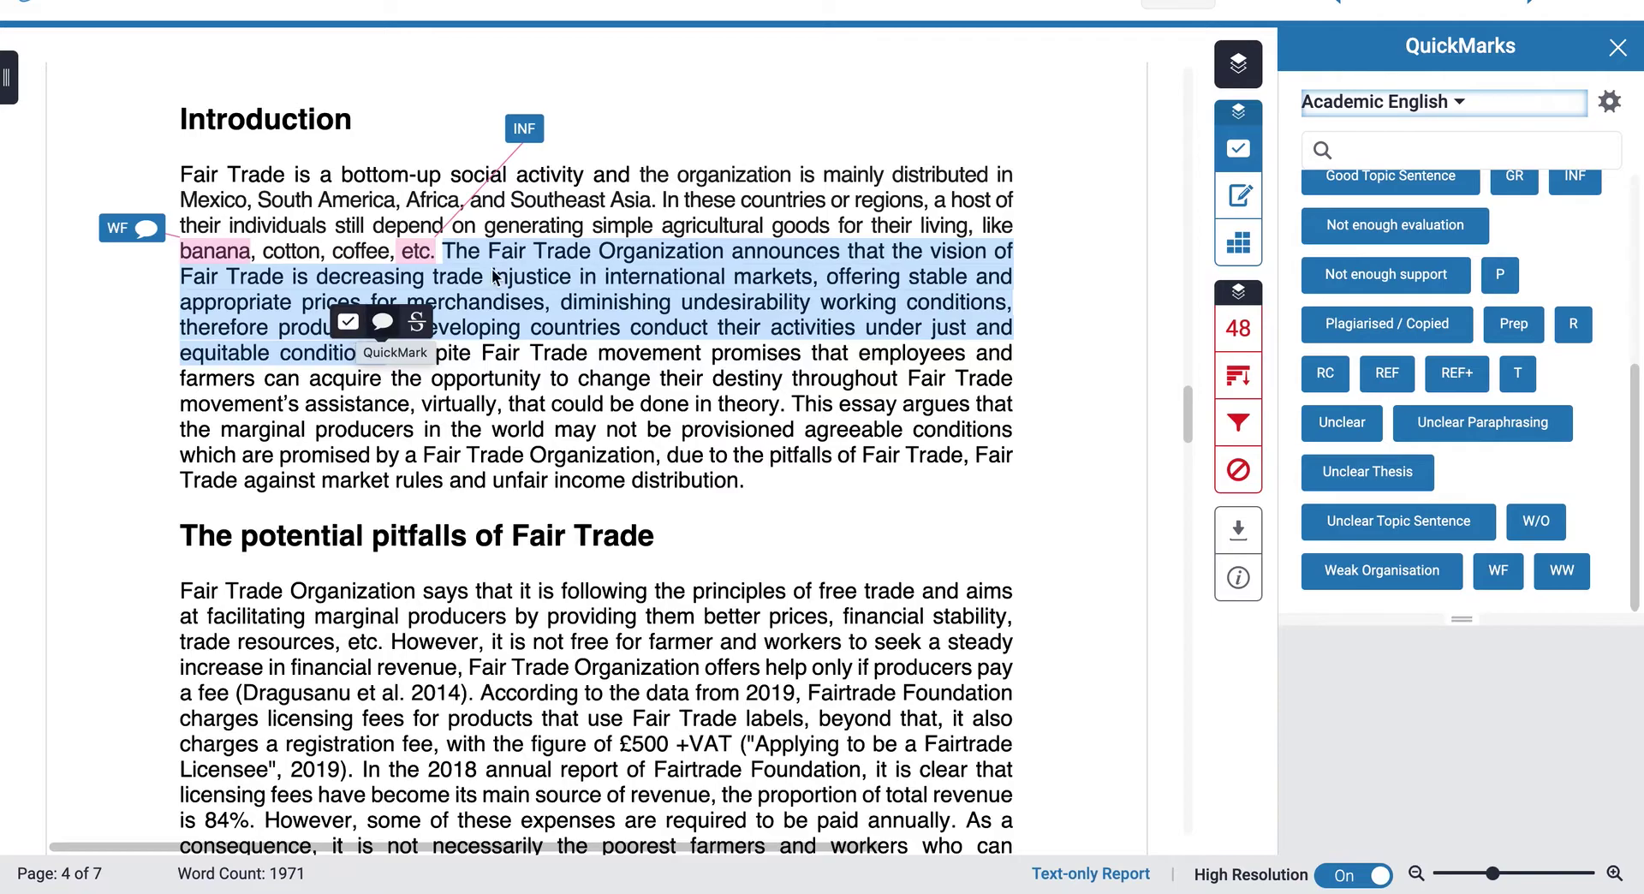
# - Place the Good Definition QuickMark in the page's right margin beside the Introduction's sentence on the Fair Trade Organization's vision
pyautogui.click(1064, 300)
pyautogui.scroll(3, 1412, 276)
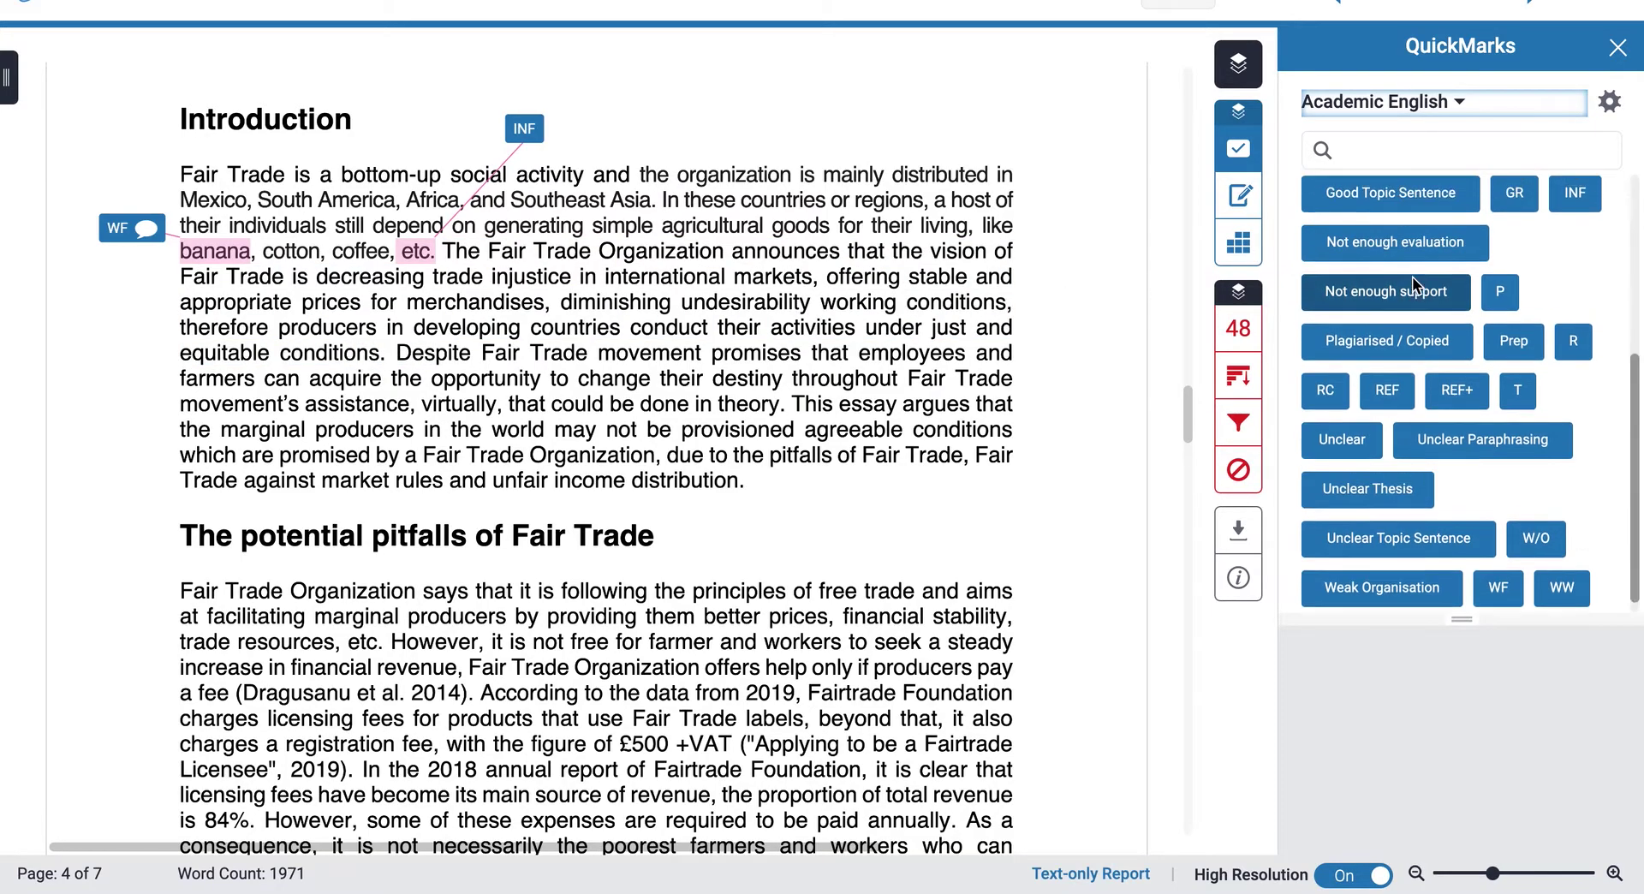
pyautogui.scroll(3, 1411, 276)
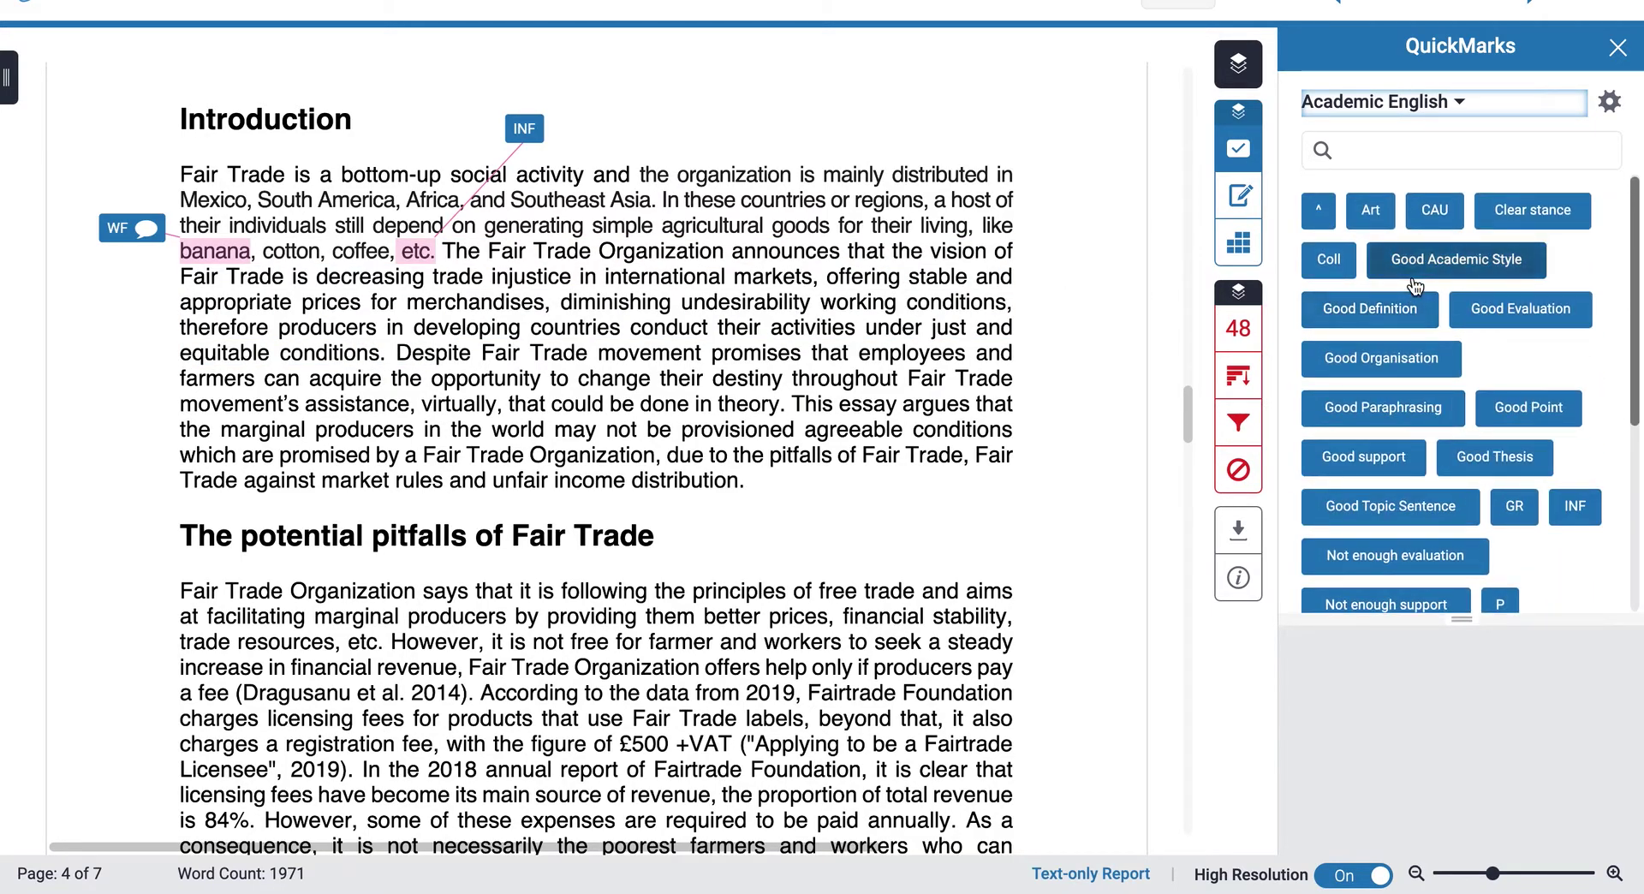
pyautogui.moveTo(1355, 314); pyautogui.dragTo(1004, 294)
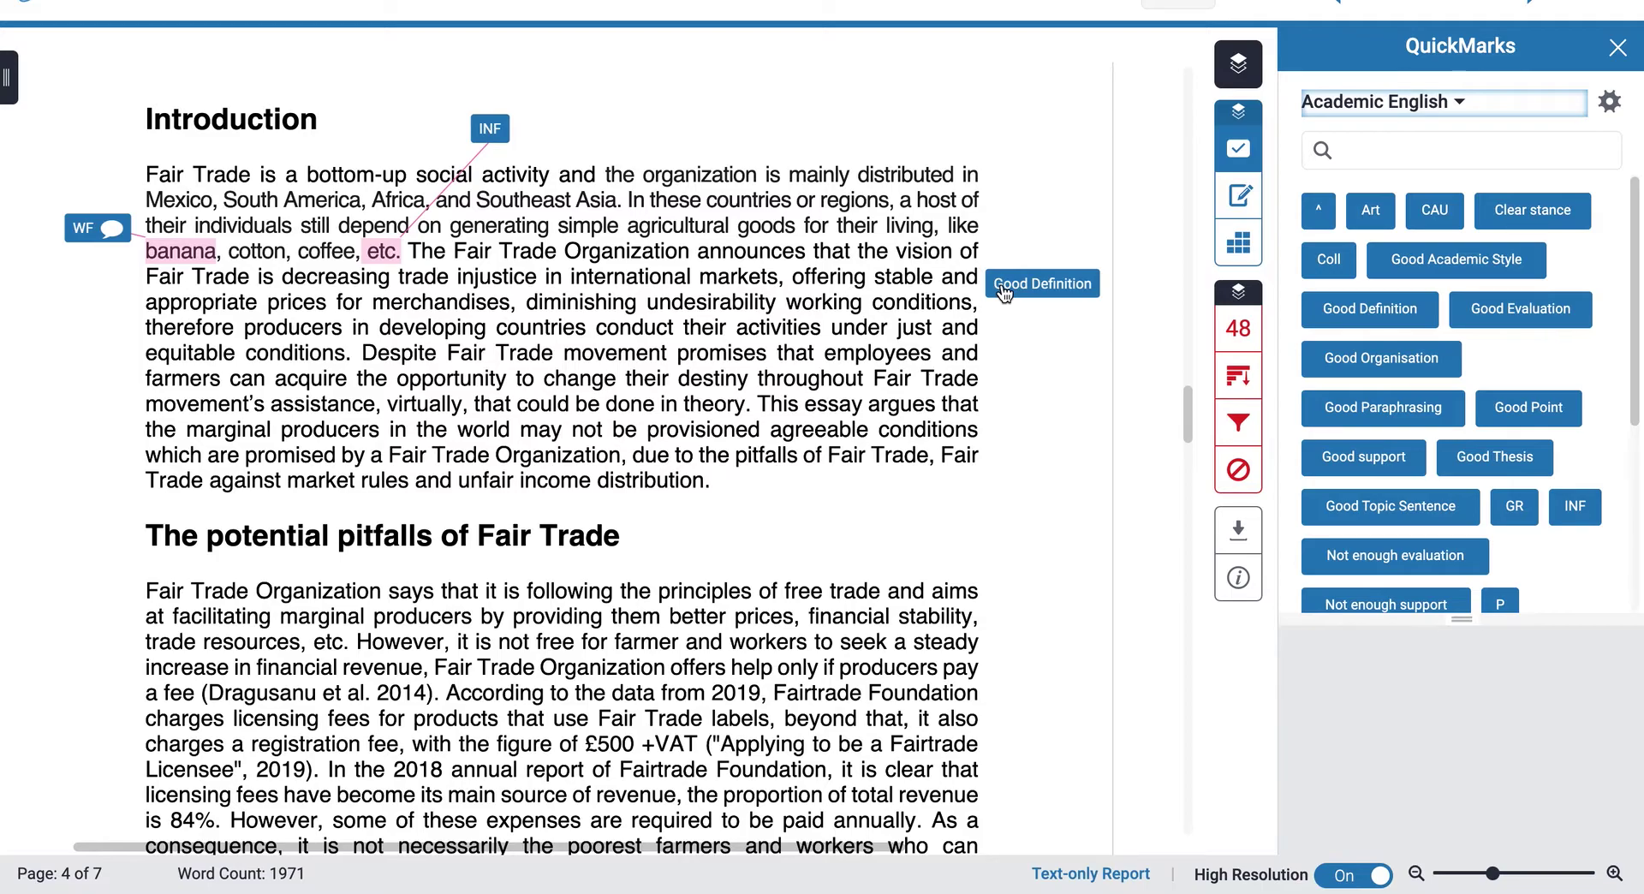
pyautogui.moveTo(1005, 294); pyautogui.dragTo(1005, 294)
pyautogui.moveTo(1005, 294); pyautogui.dragTo(1004, 294)
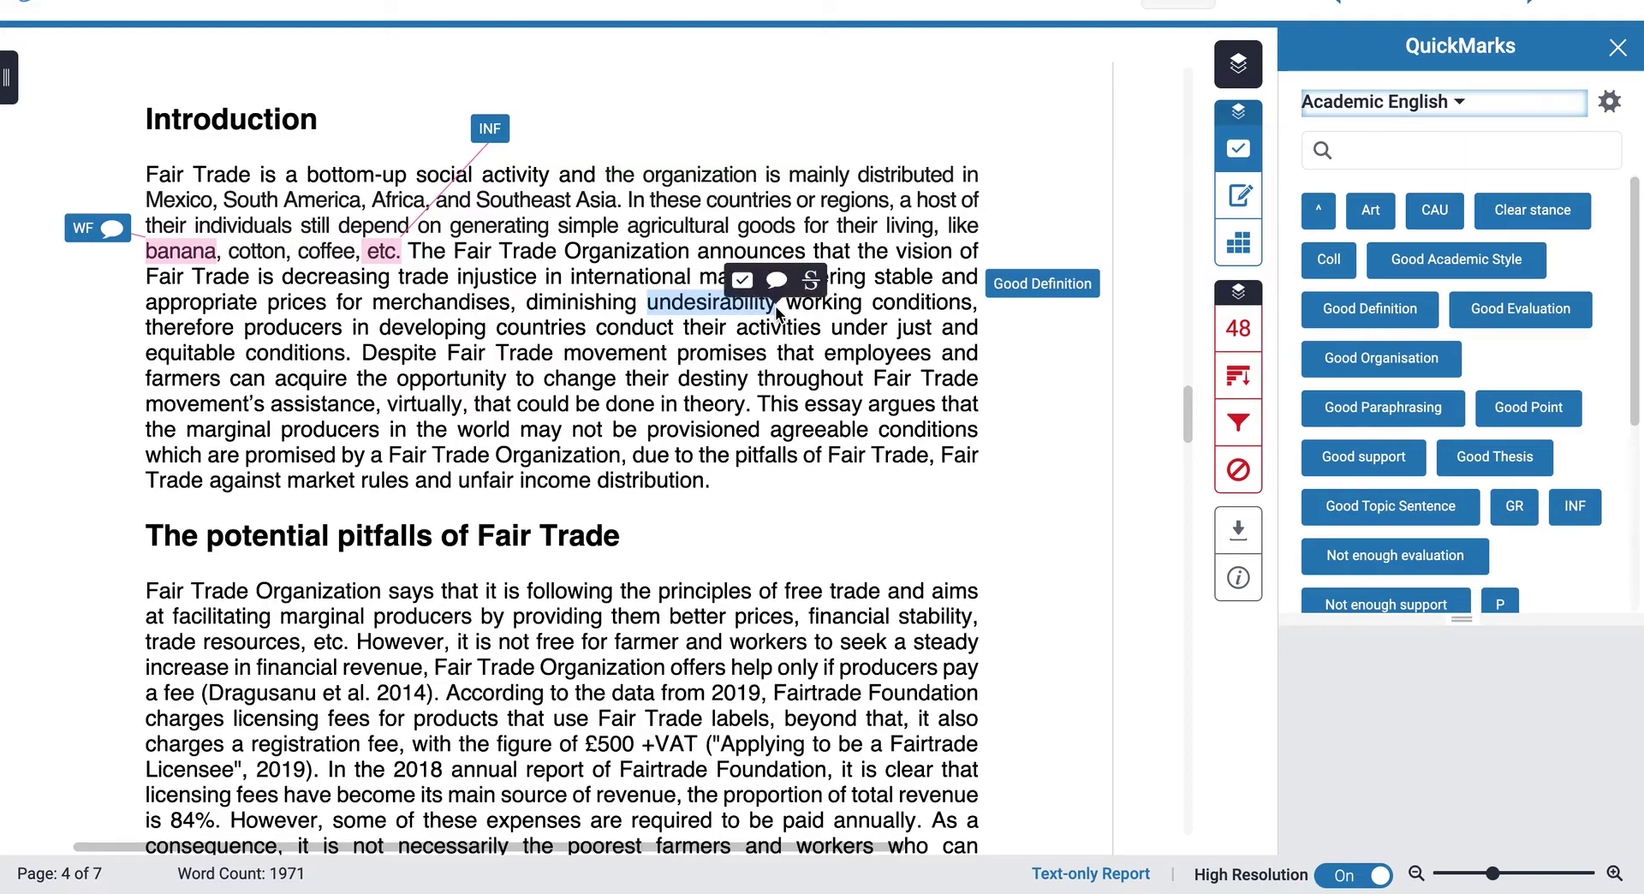
# - Apply the WF QuickMark to "undesirability" in the Introduction and move the mark into the page's right margin
pyautogui.click(746, 292)
pyautogui.scroll(-5, 667, 342)
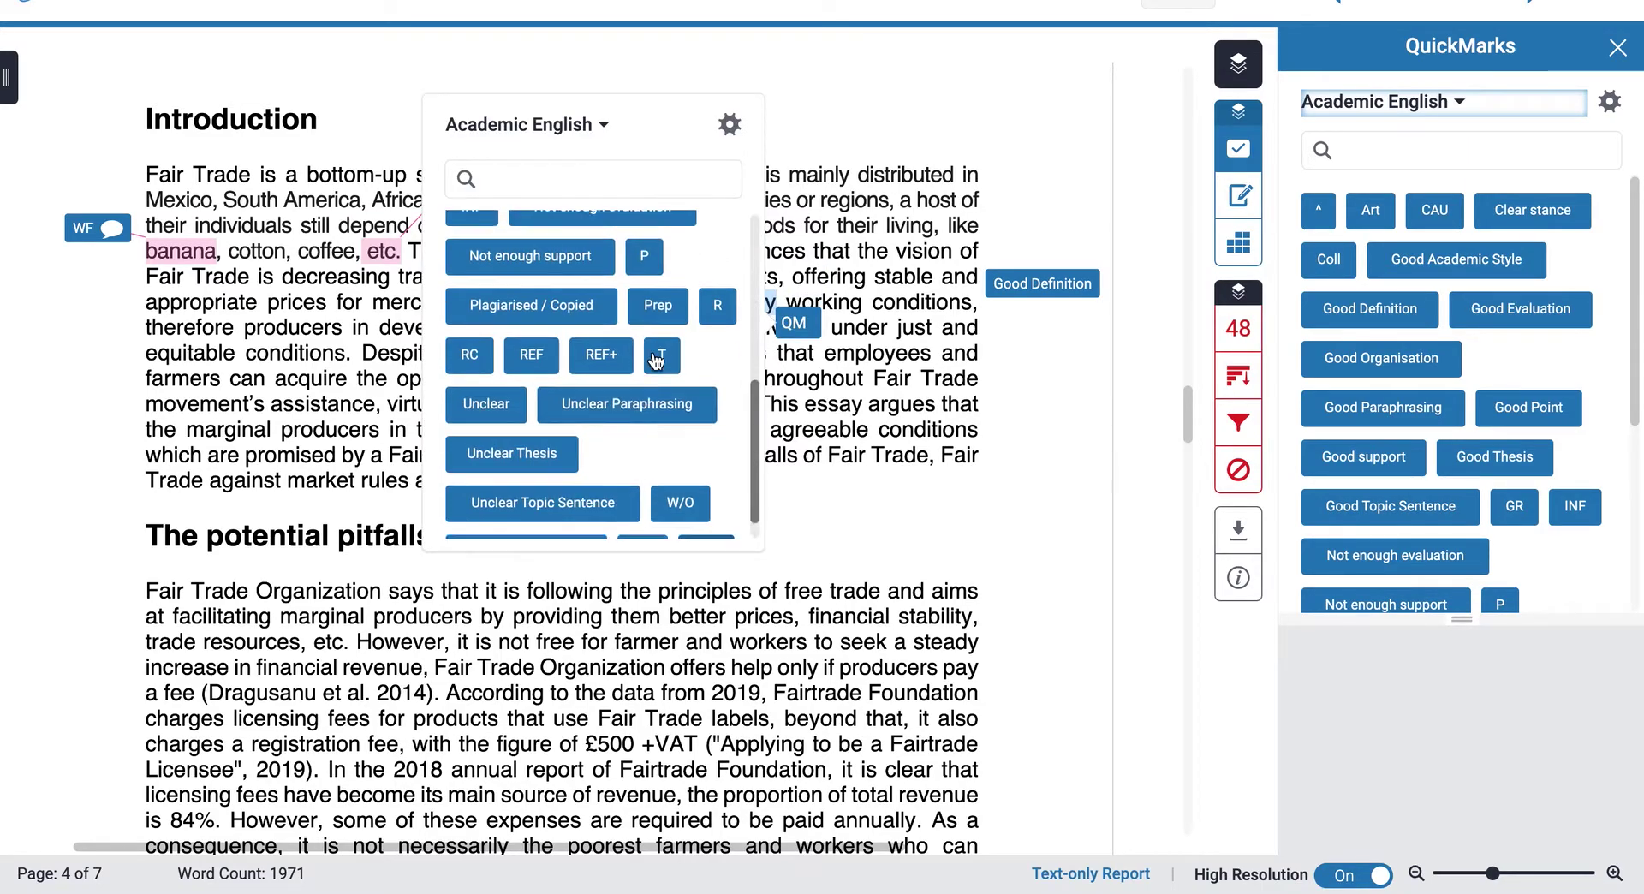
pyautogui.click(644, 511)
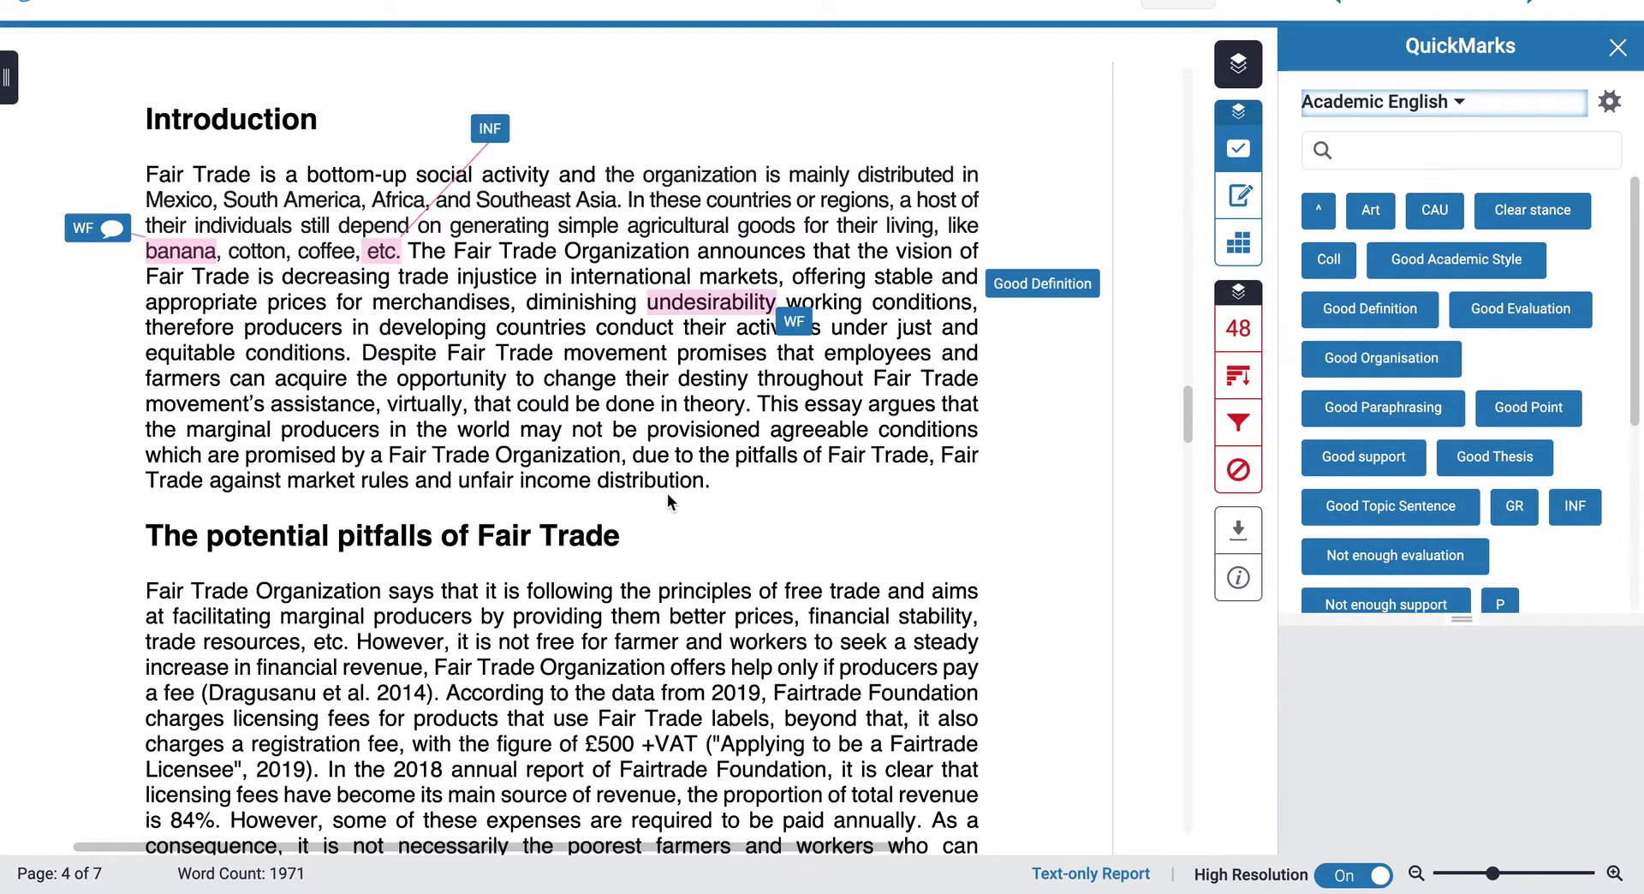
pyautogui.click(794, 321)
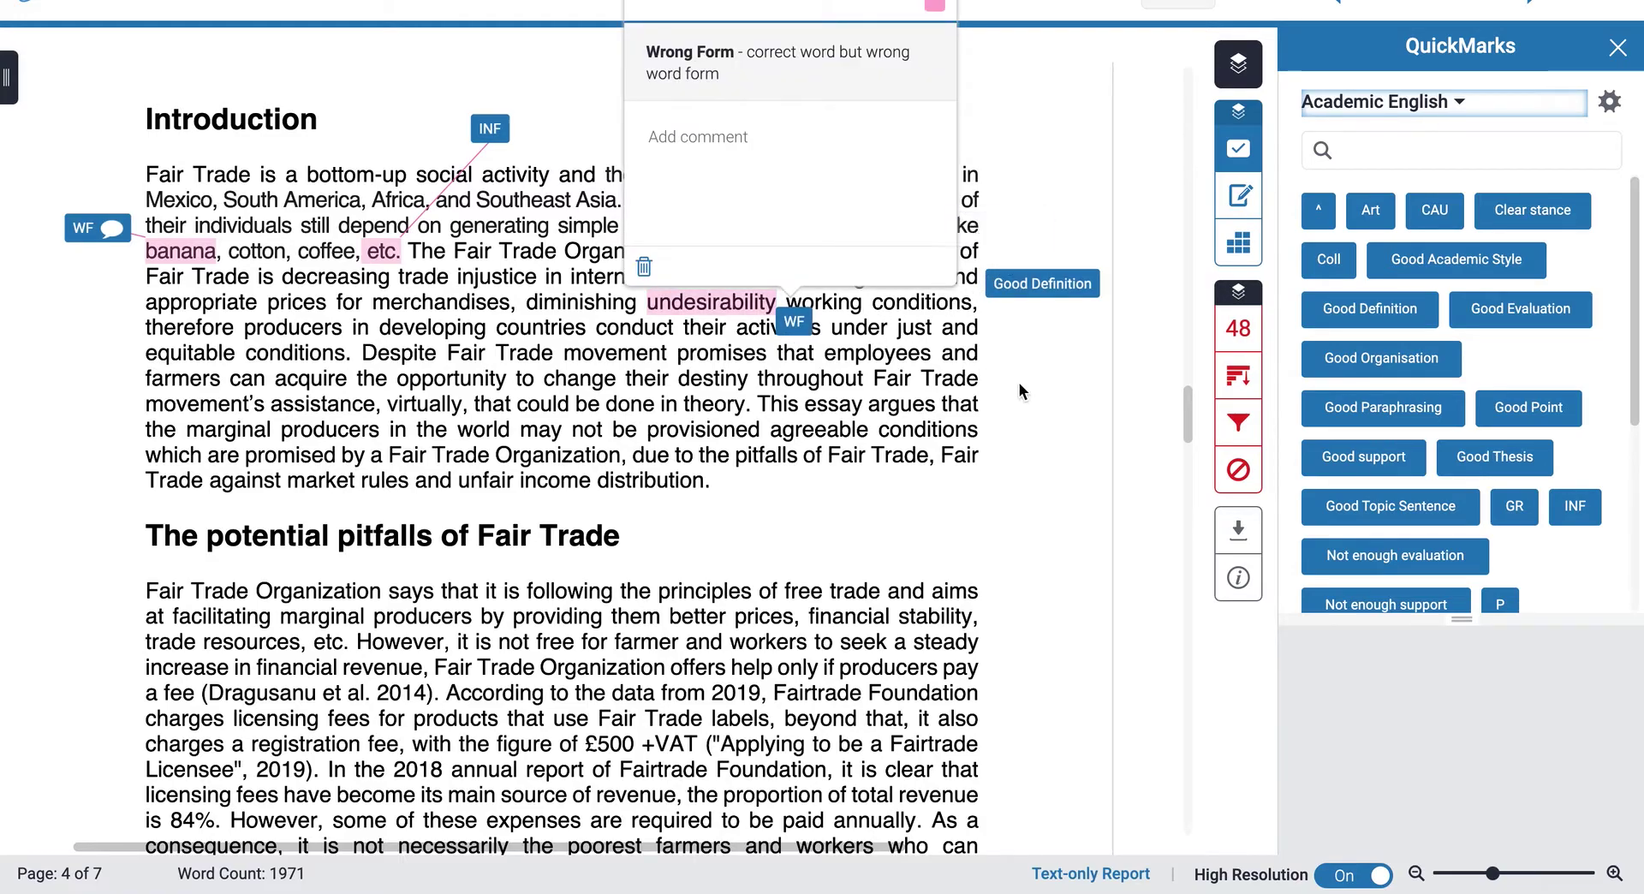
pyautogui.click(803, 326)
pyautogui.moveTo(803, 326); pyautogui.dragTo(1032, 234)
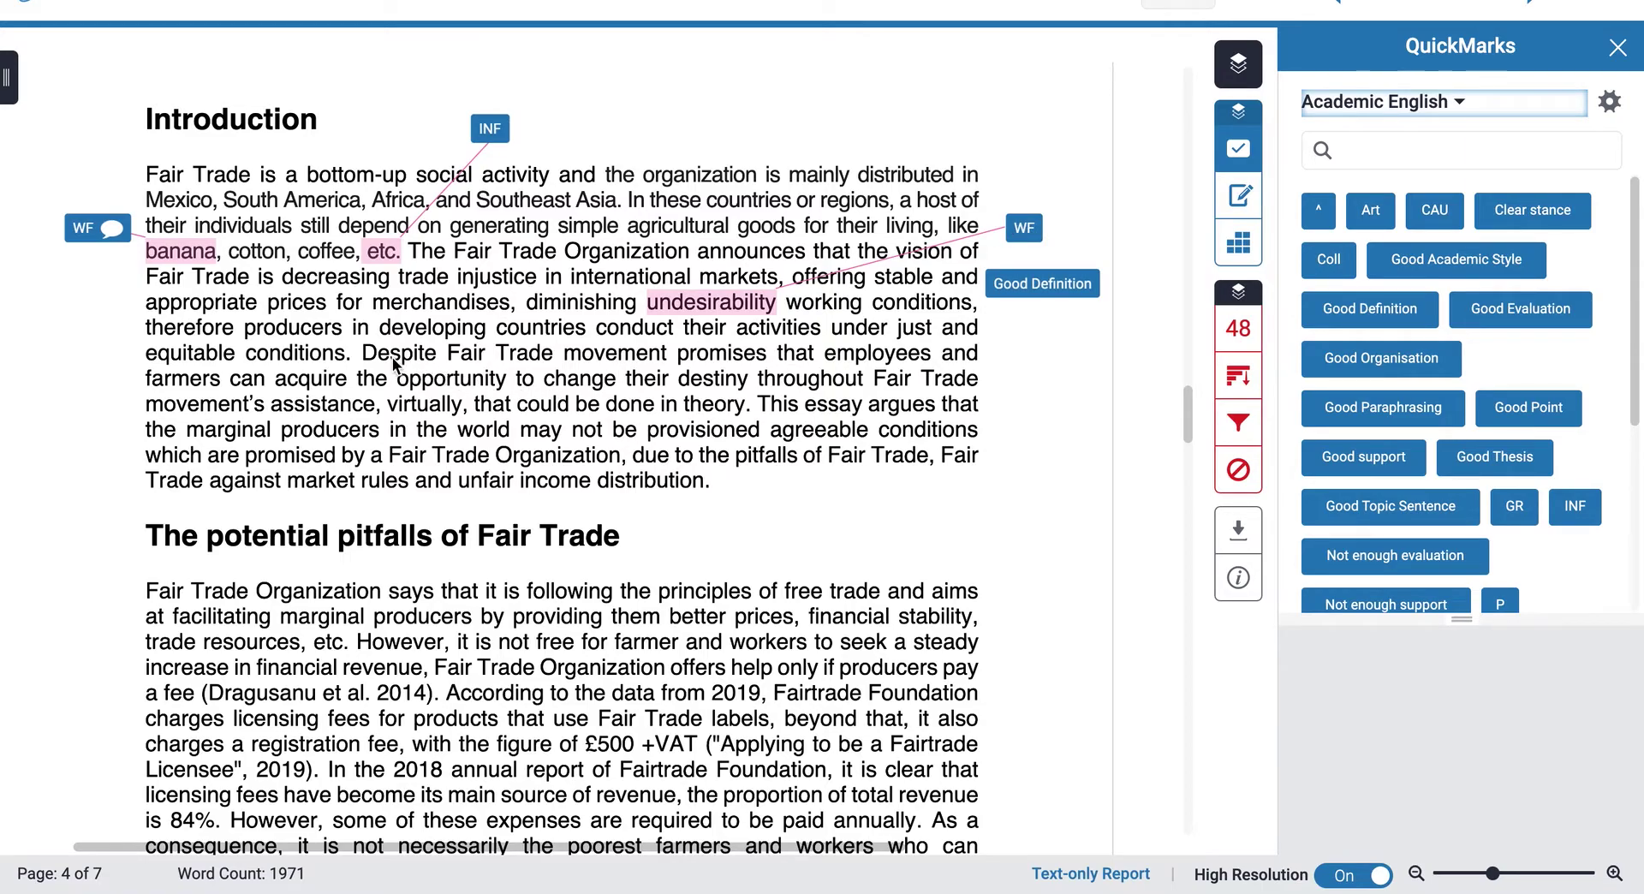
# - Apply the Good Thesis QuickMark to the Introduction's final sentence, "This essay argues that...", and move the mark below the paragraph's right end
pyautogui.moveTo(364, 353); pyautogui.dragTo(707, 475)
pyautogui.click(758, 406)
pyautogui.moveTo(758, 406); pyautogui.dragTo(741, 475)
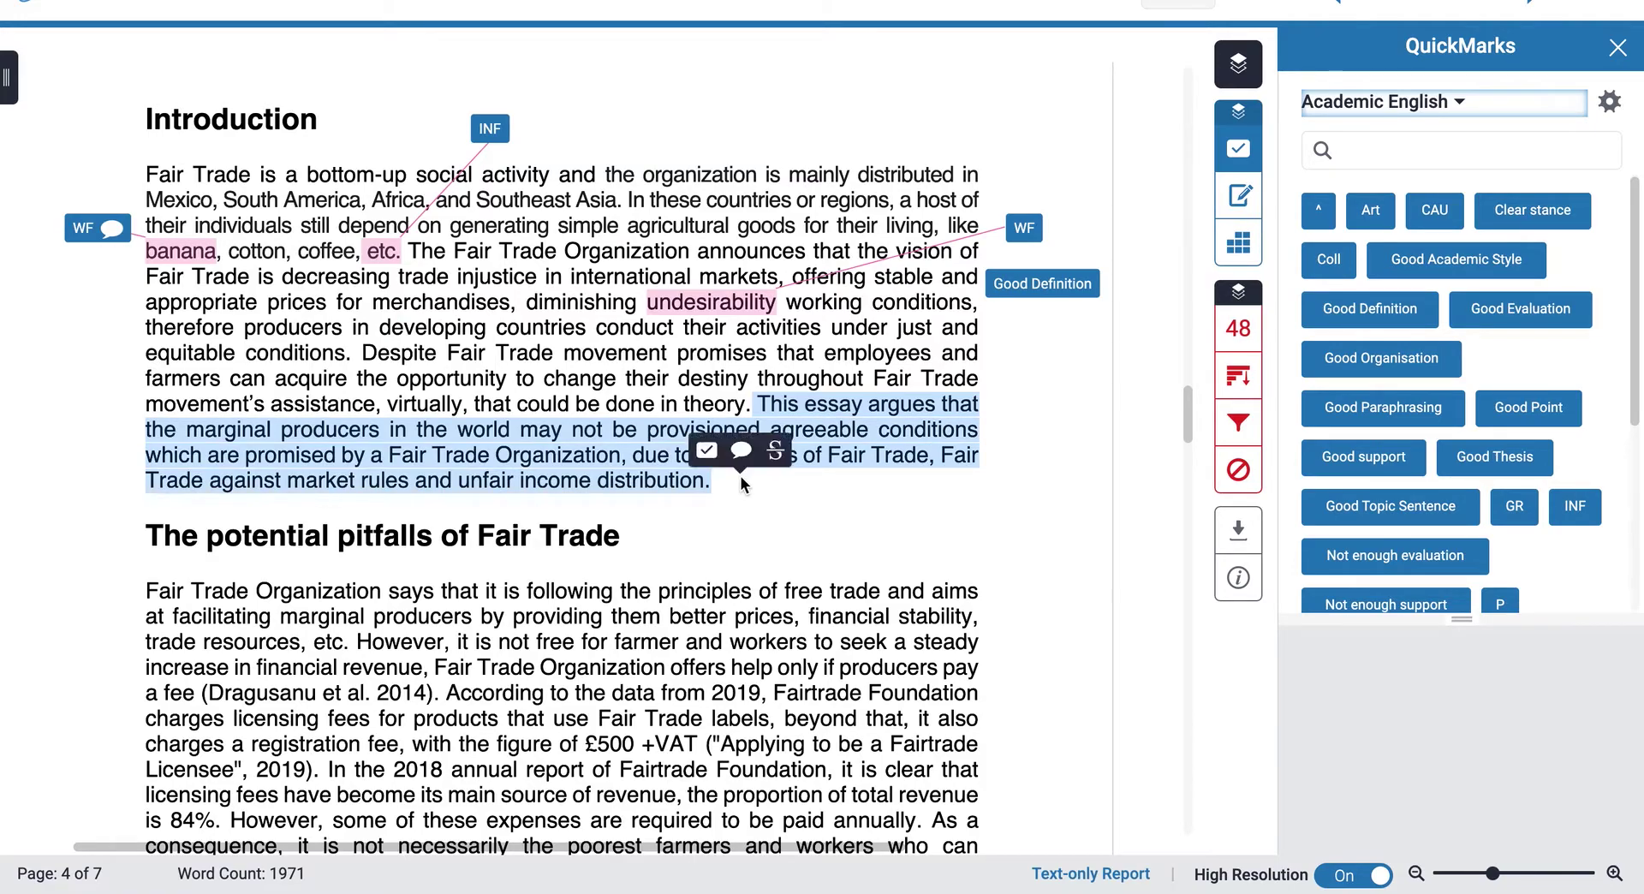
pyautogui.click(704, 454)
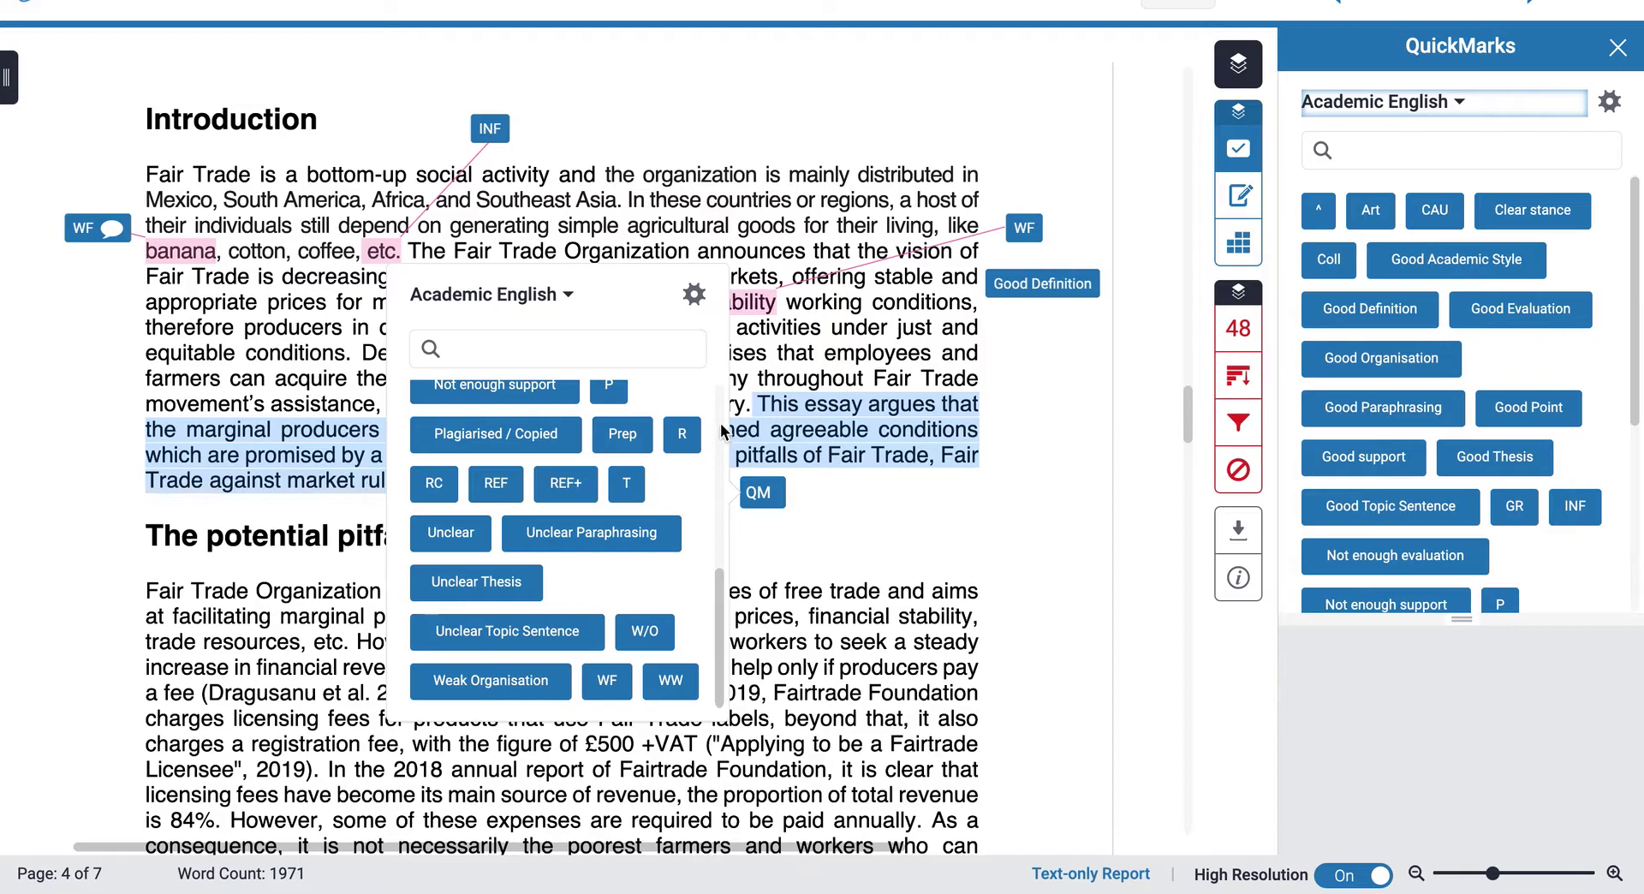
pyautogui.scroll(1, 591, 492)
pyautogui.scroll(5, 589, 484)
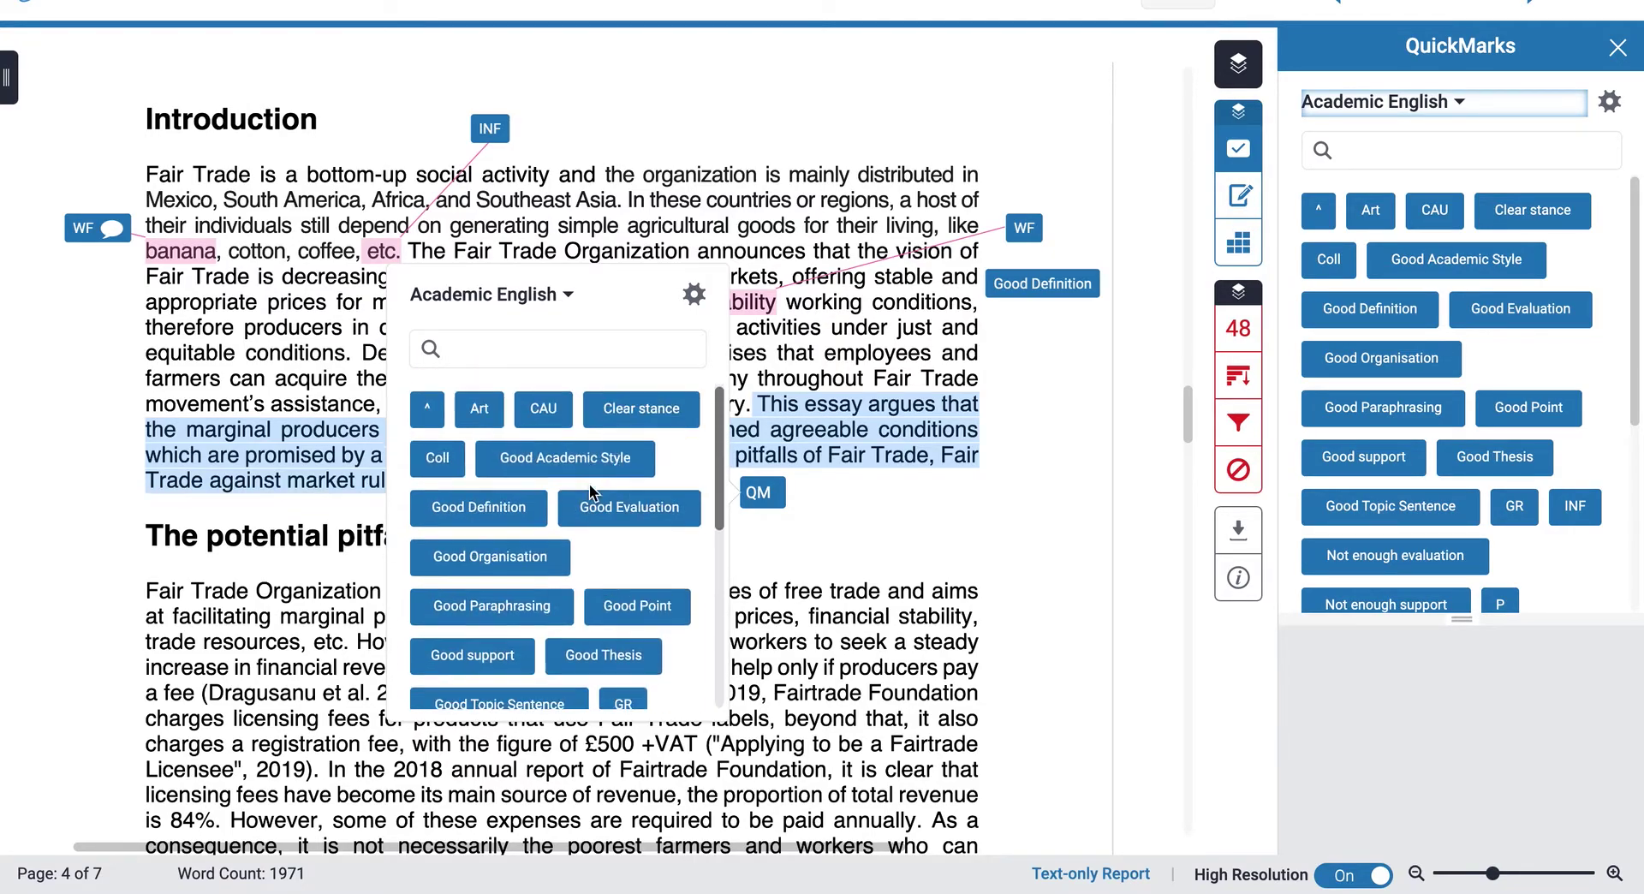
pyautogui.scroll(-1, 590, 485)
pyautogui.click(606, 576)
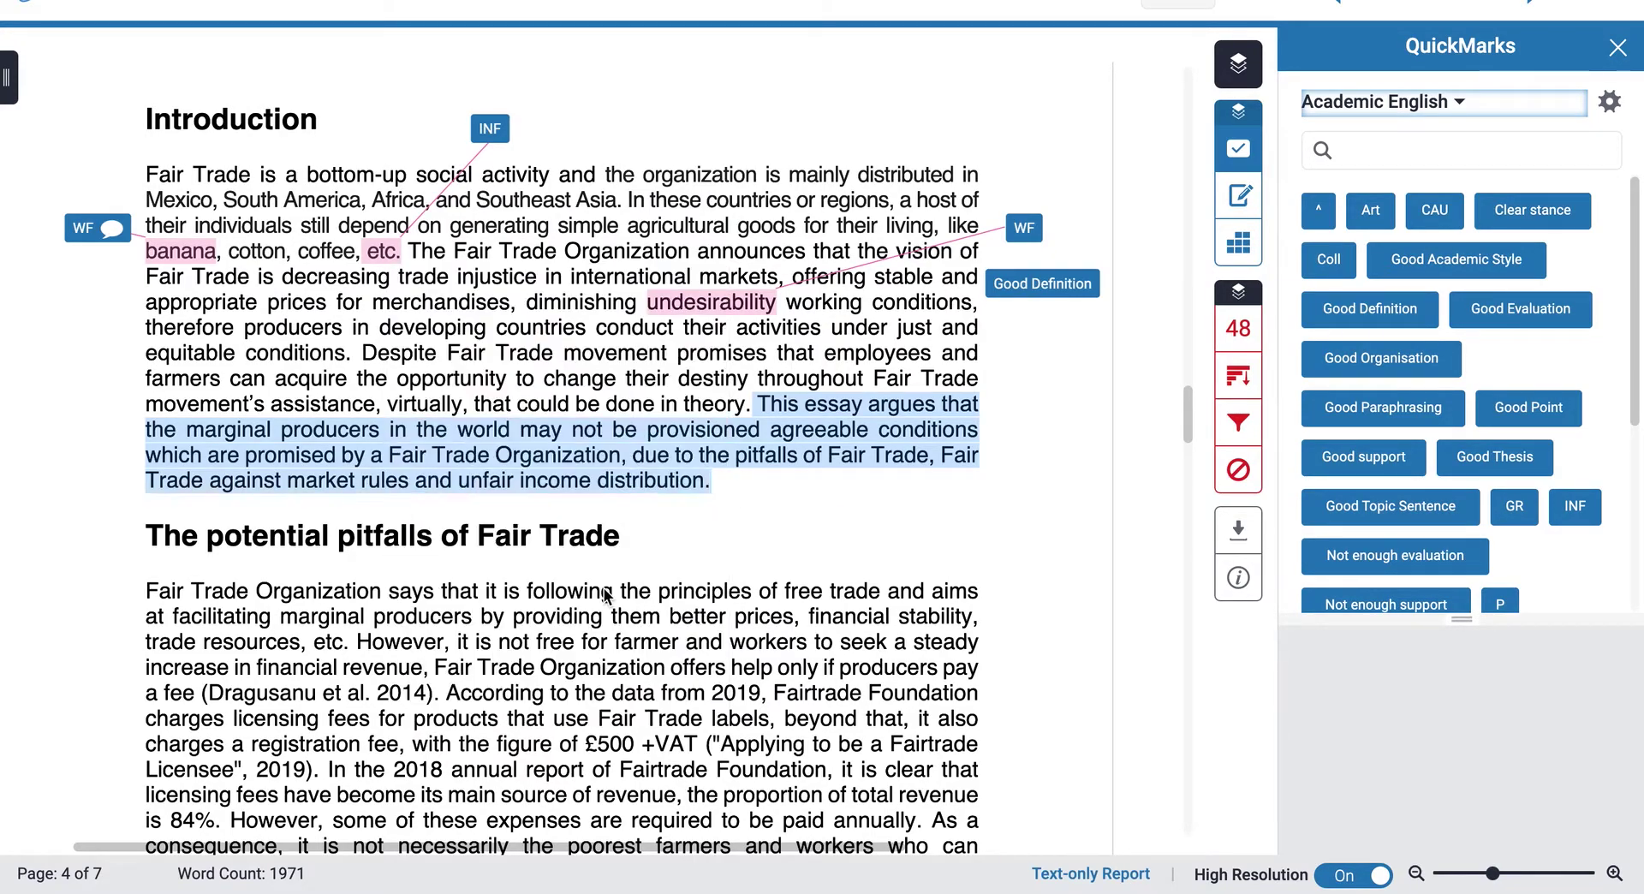
pyautogui.click(782, 493)
pyautogui.moveTo(783, 494); pyautogui.dragTo(1010, 508)
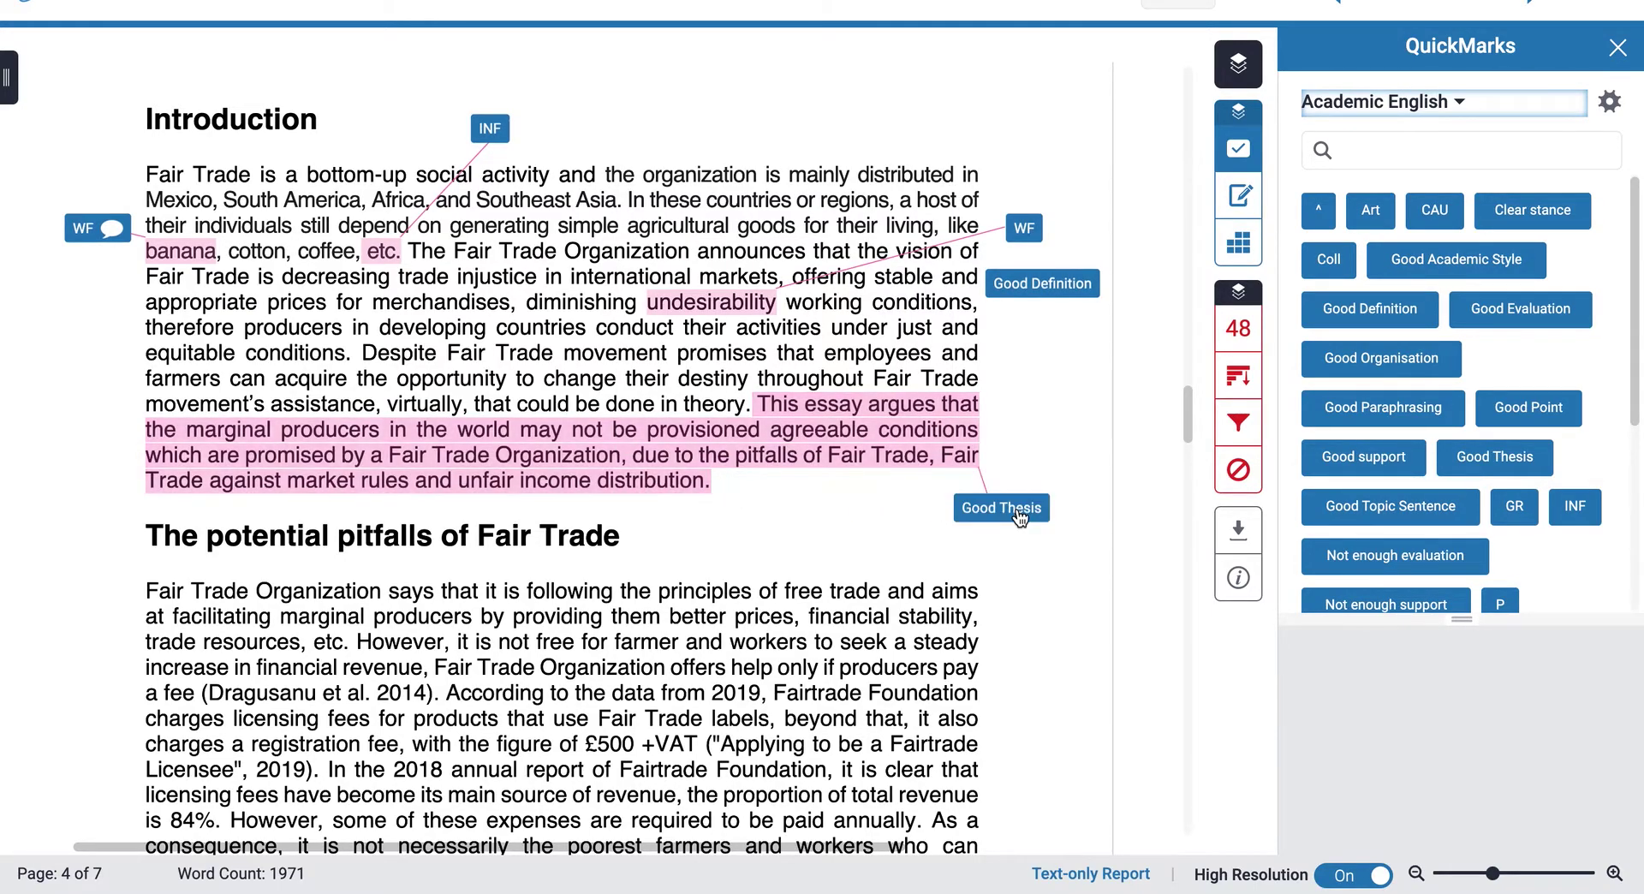
# - Change the highlight colour of the Good Thesis mark to green and close its comment box
pyautogui.click(1011, 508)
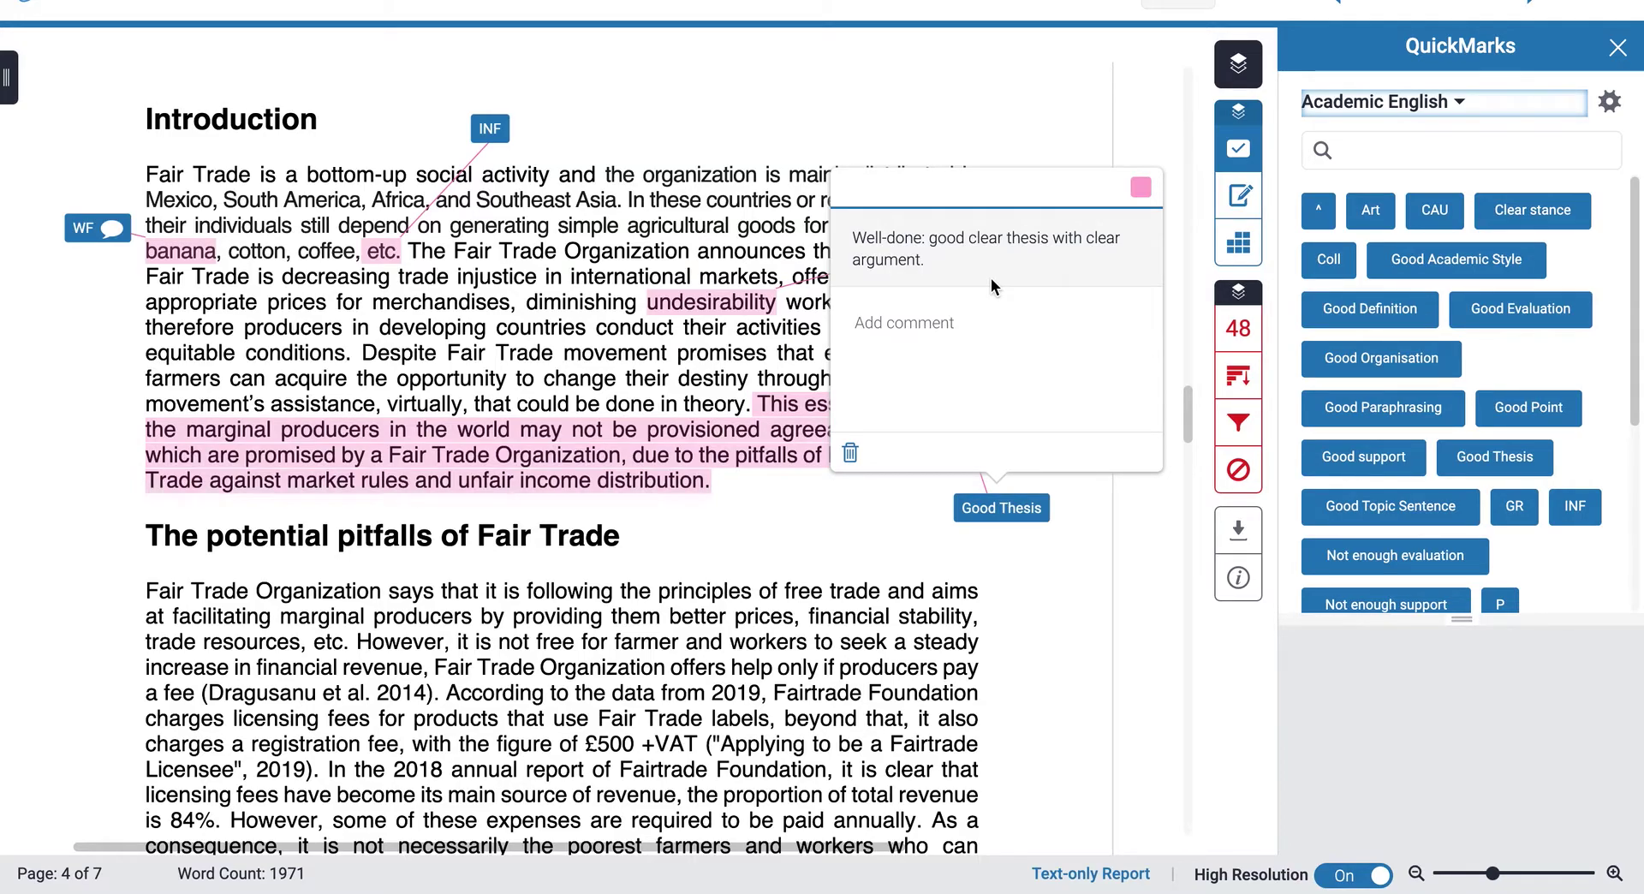
pyautogui.click(1142, 187)
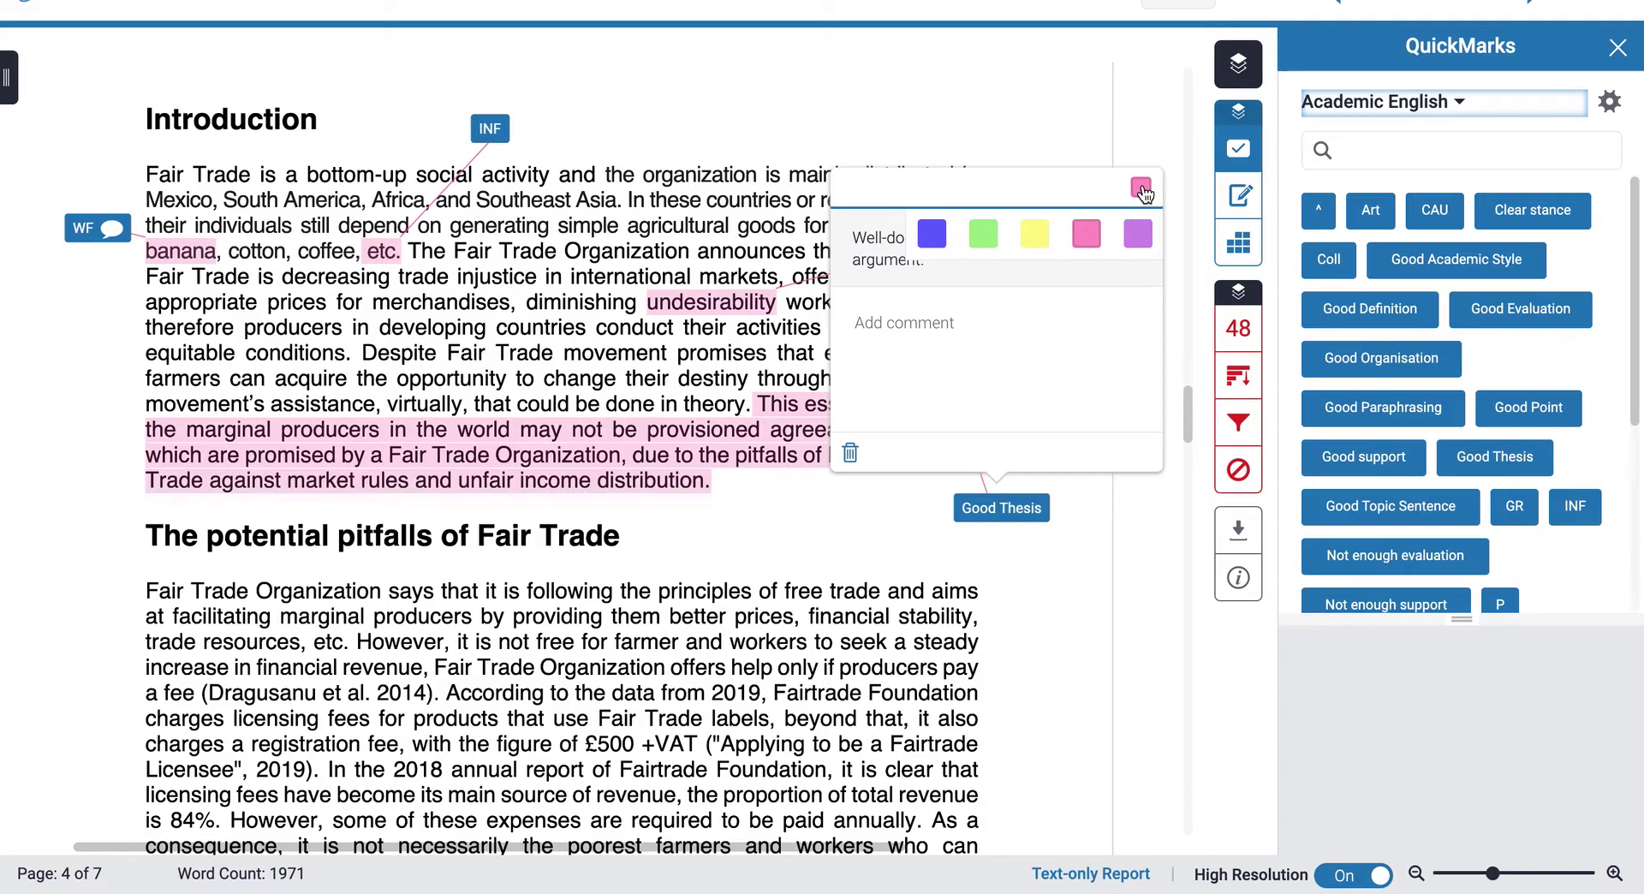
pyautogui.click(984, 235)
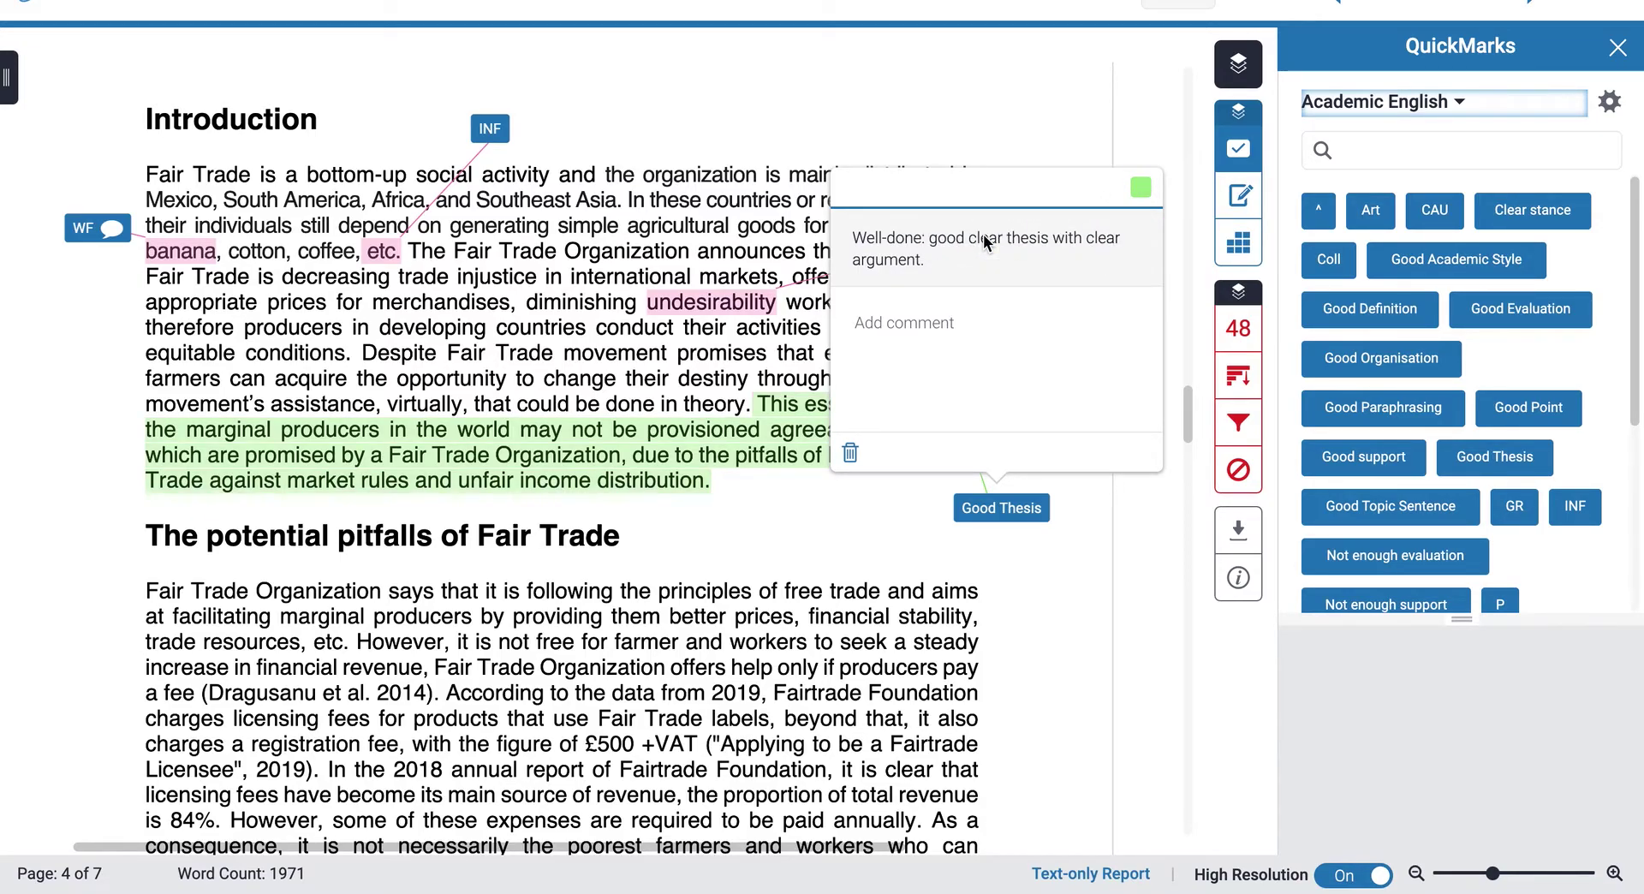
pyautogui.click(1047, 557)
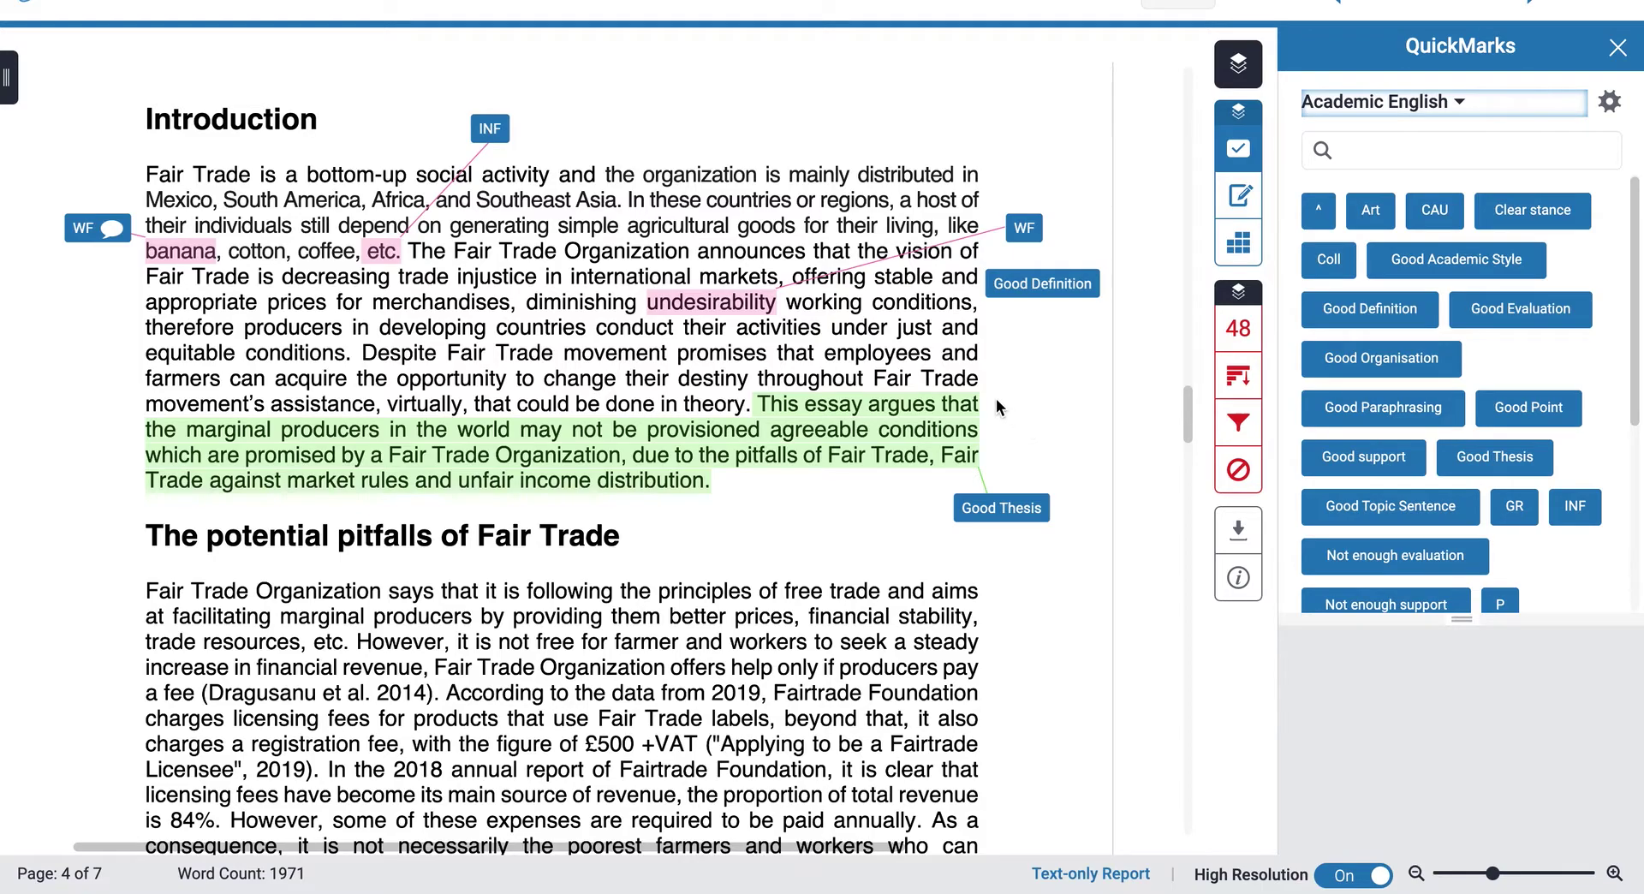
# - Add the inline text "weak transition between paragraphs" on the page just above the paragraph beginning "Trade standards have been established"
pyautogui.scroll(-2, 718, 497)
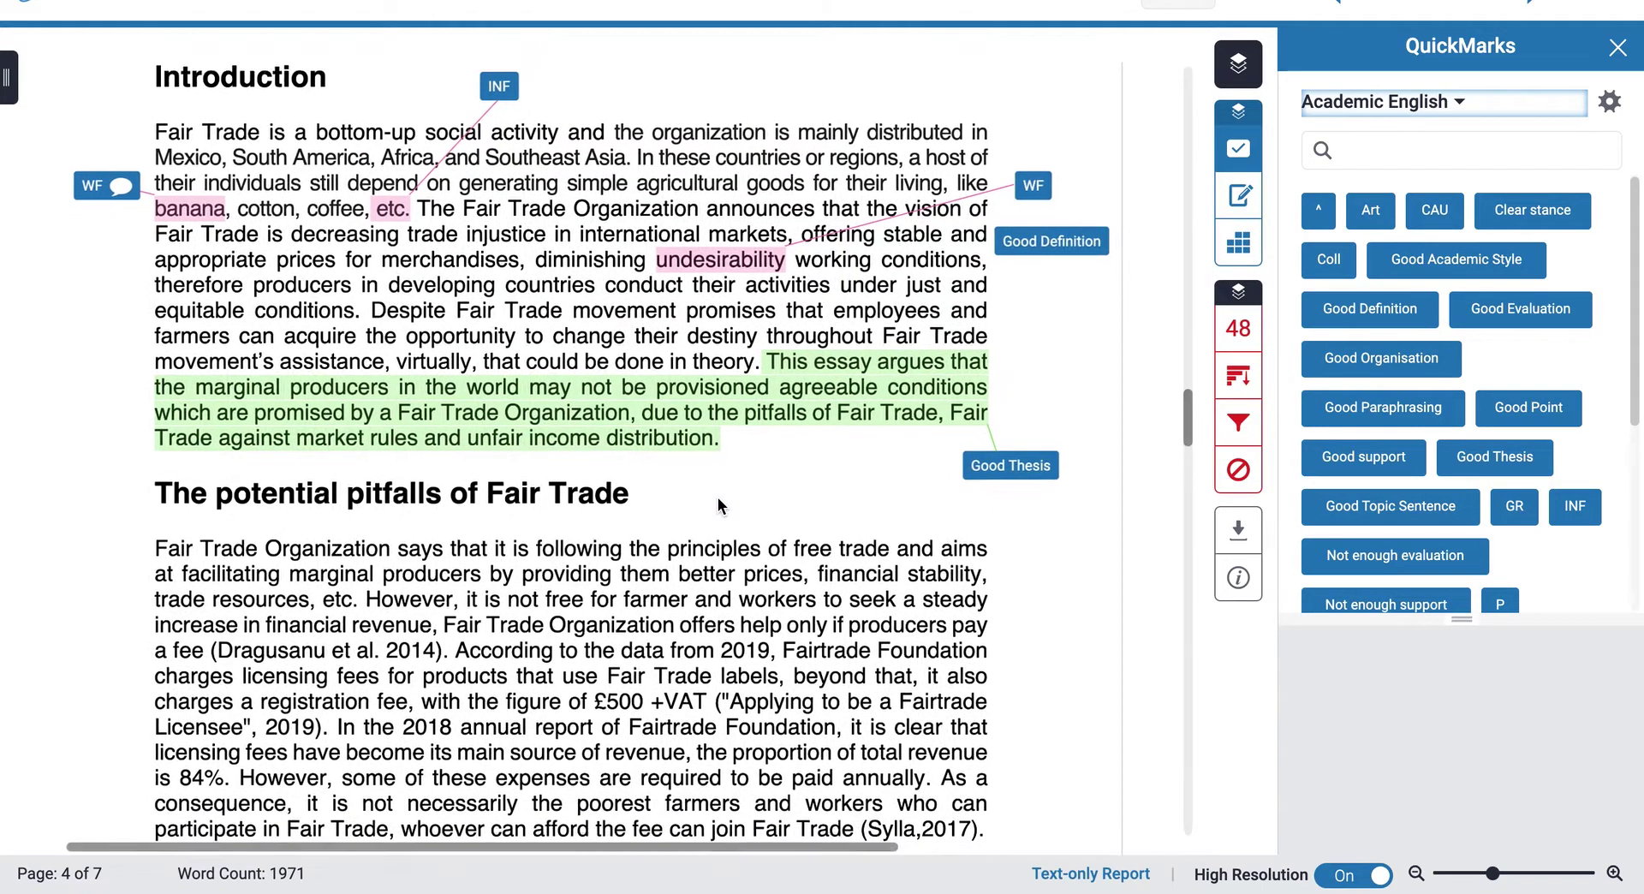
pyautogui.scroll(-1, 719, 503)
pyautogui.scroll(-3, 719, 506)
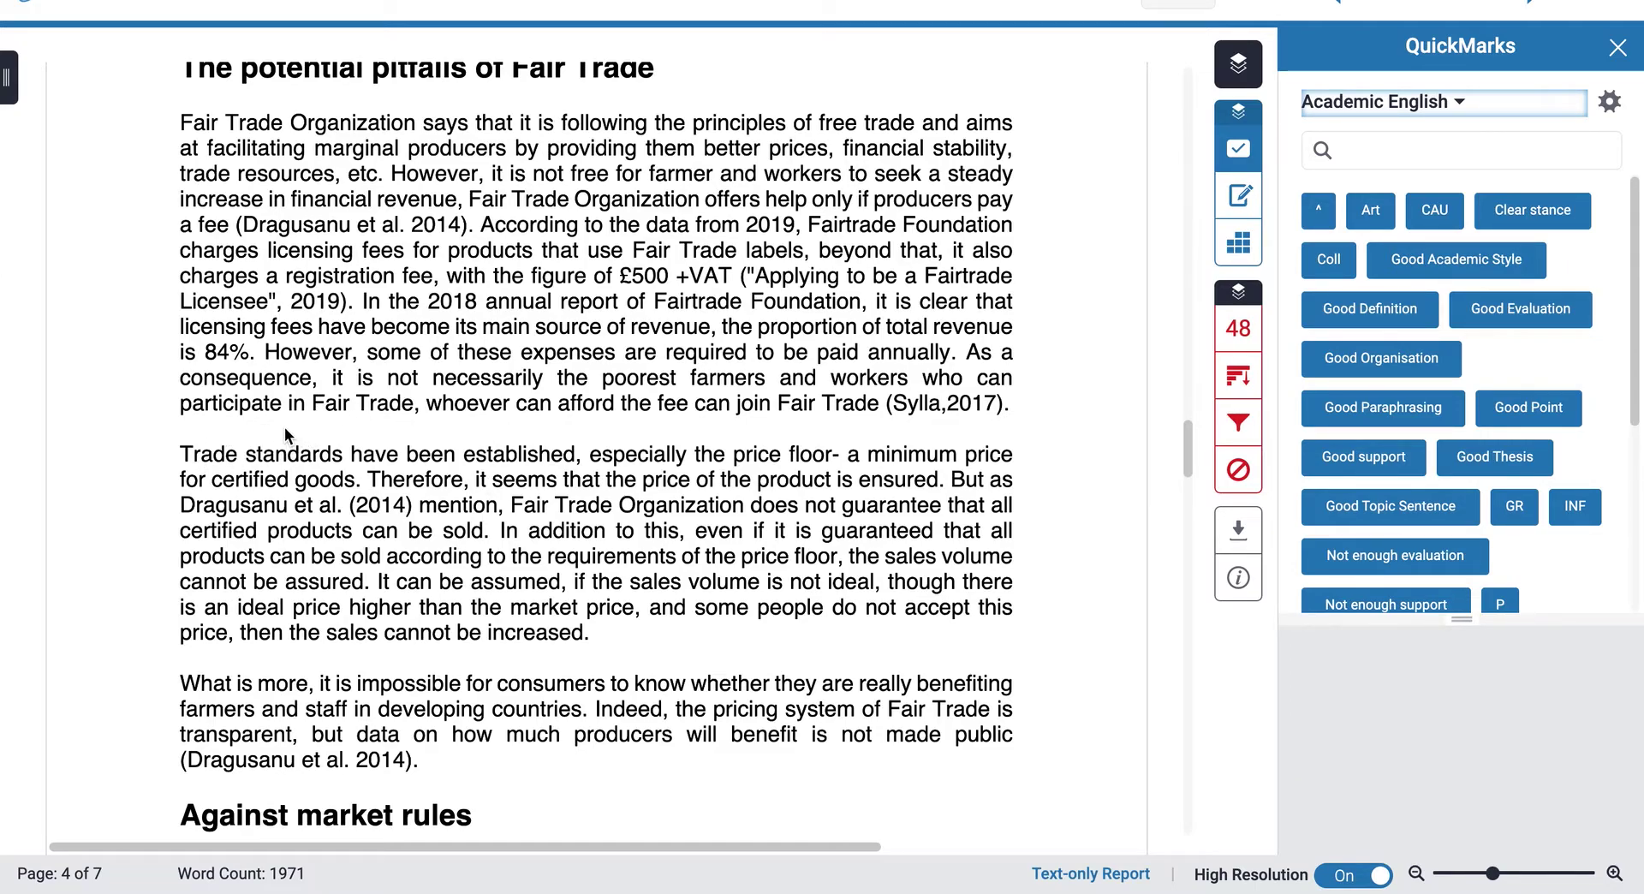
pyautogui.moveTo(180, 454); pyautogui.dragTo(338, 454)
pyautogui.click(230, 425)
pyautogui.click(65, 423)
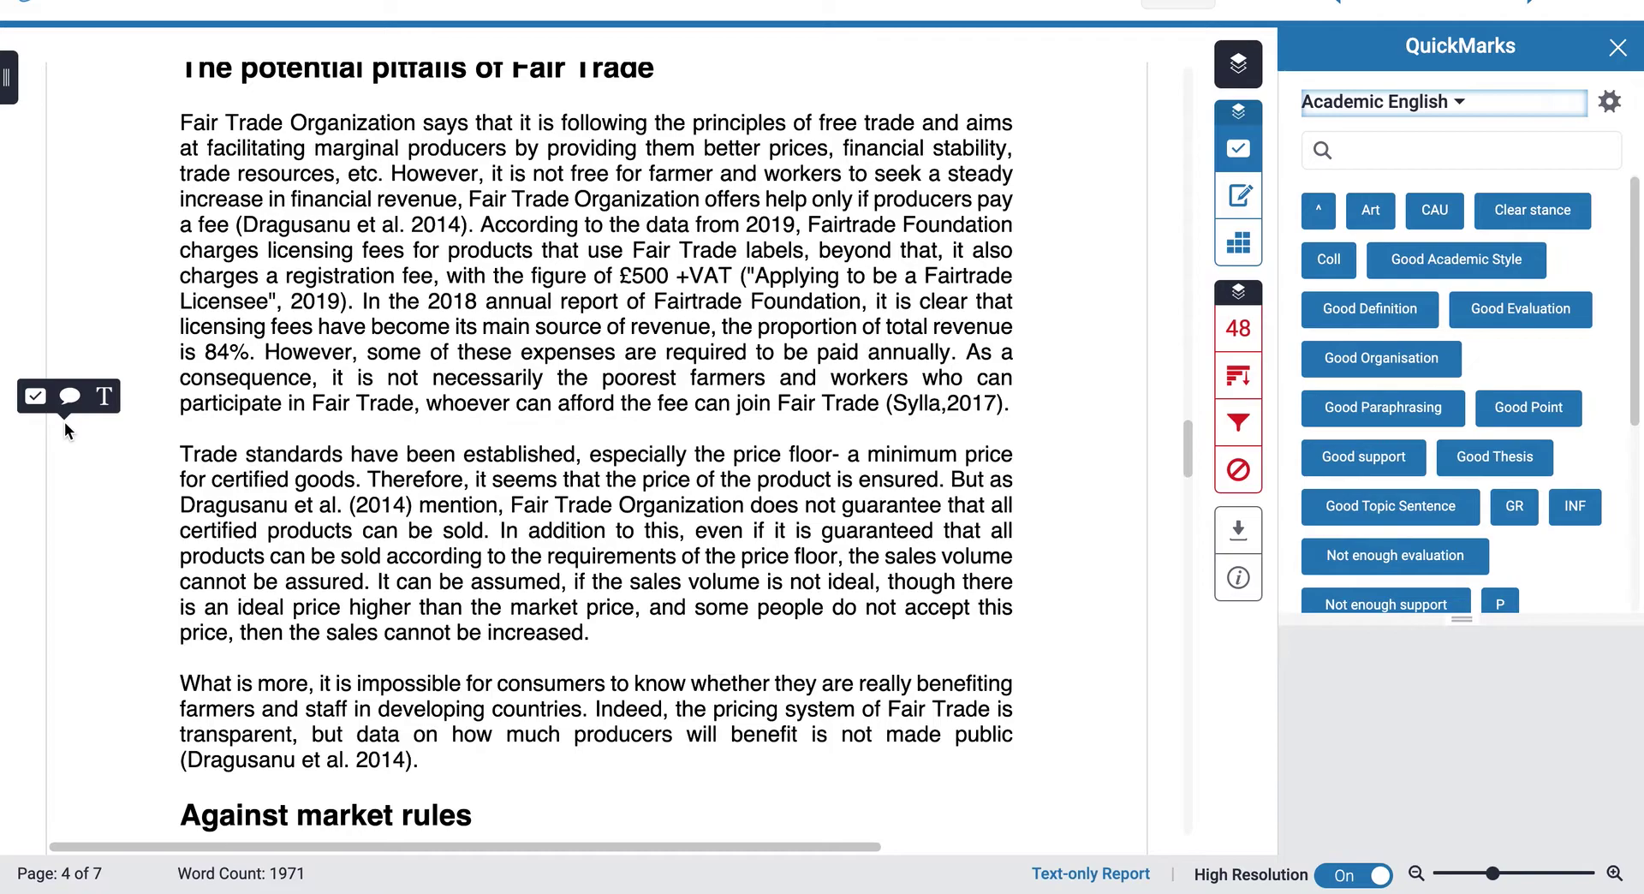
pyautogui.click(106, 396)
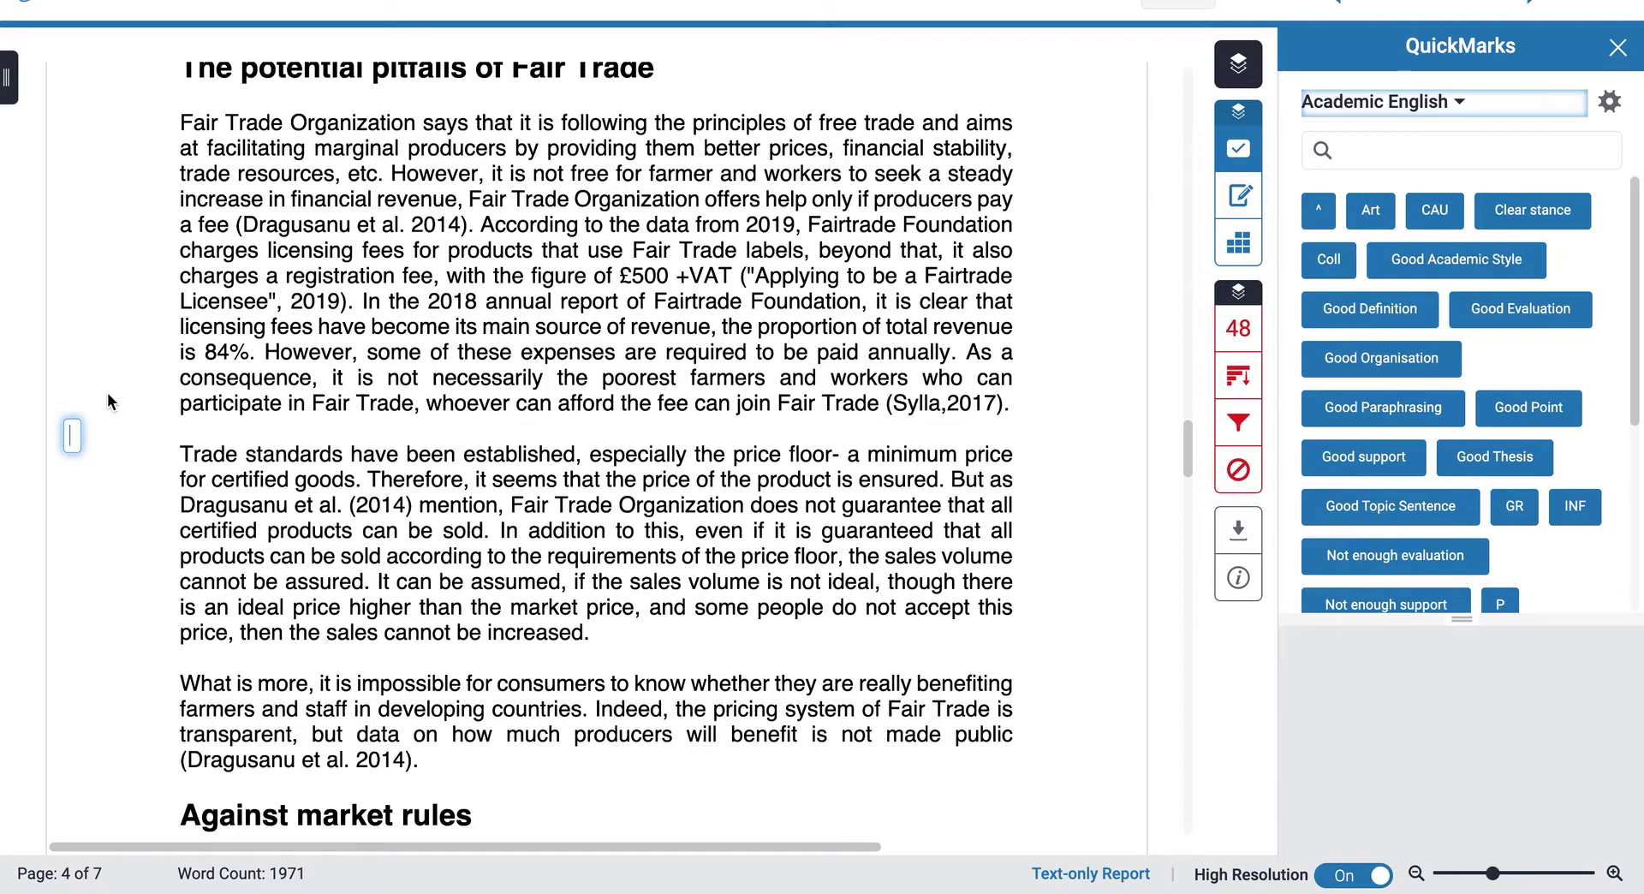
pyautogui.write('we')
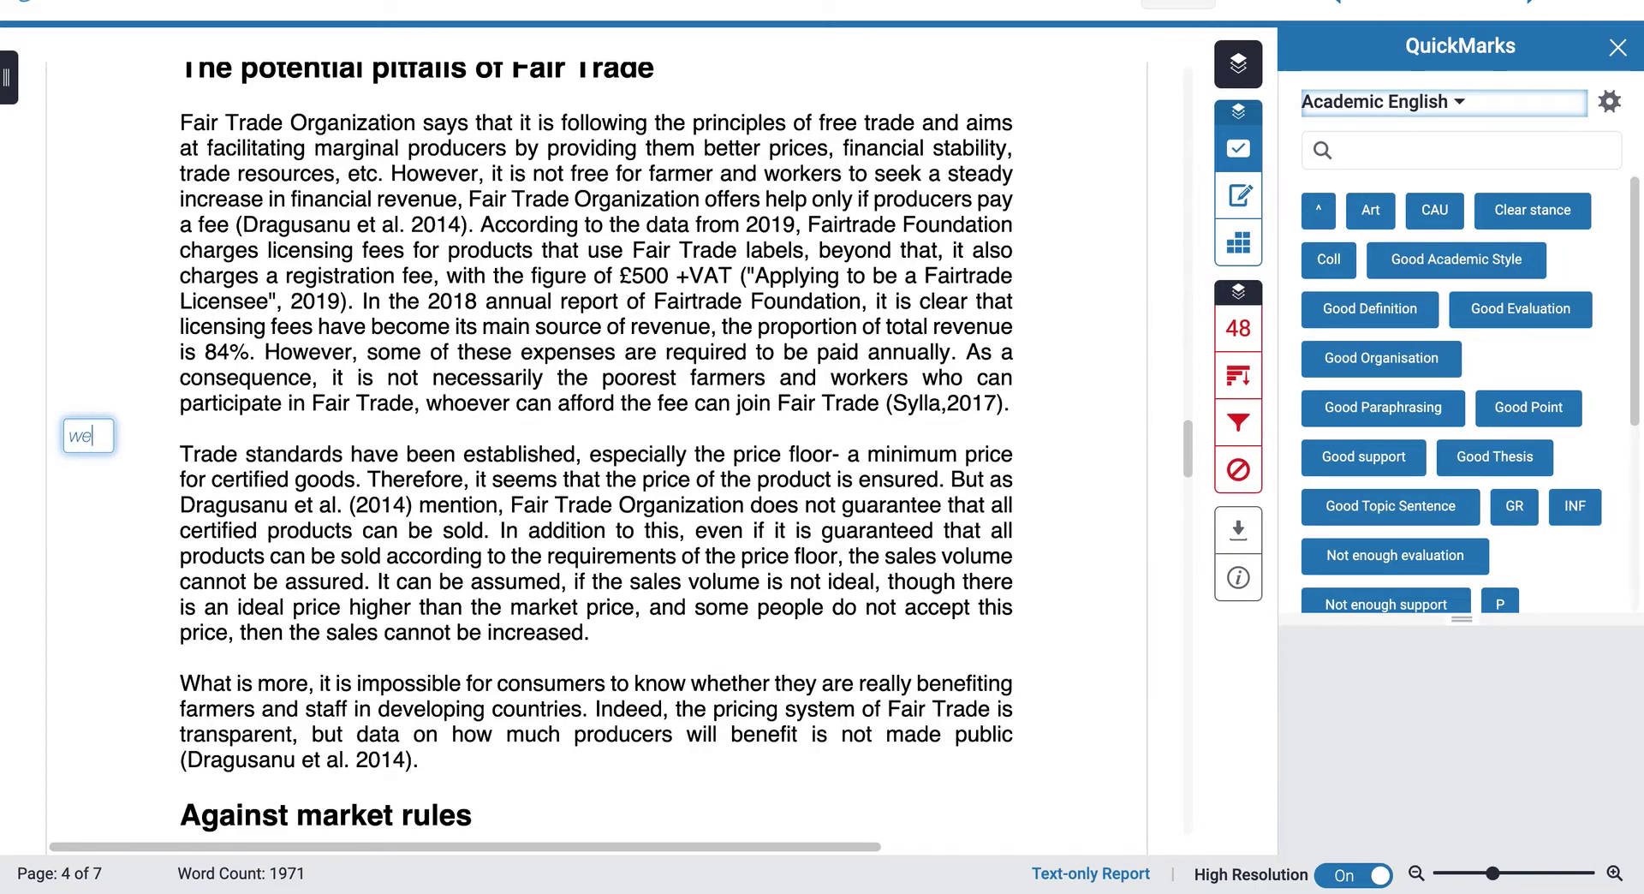
pyautogui.write('ak trans')
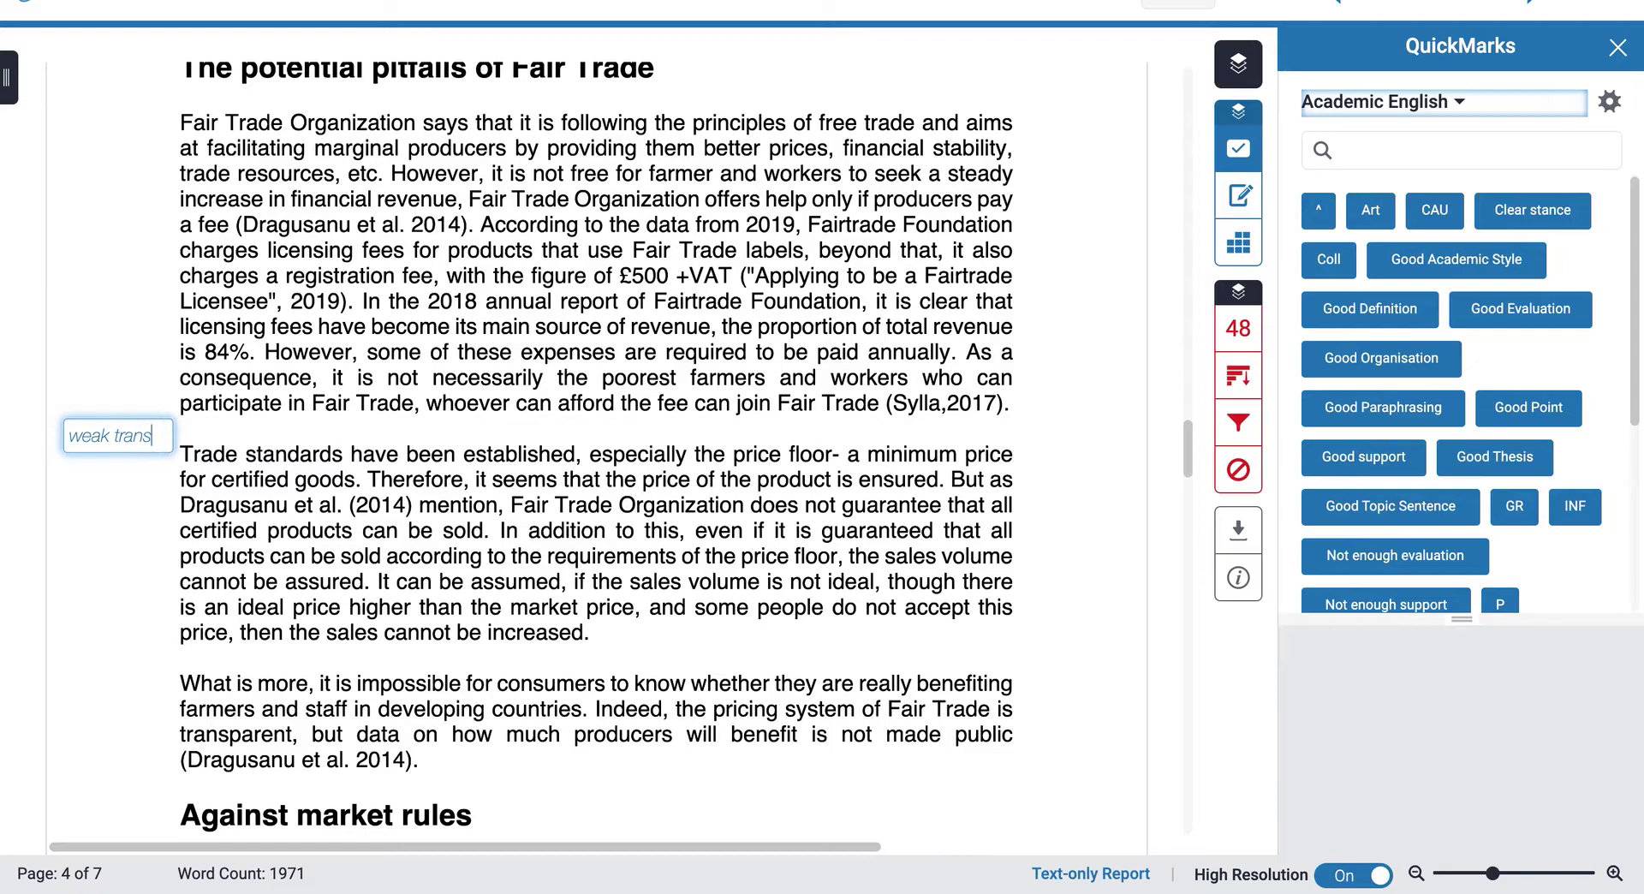
pyautogui.write('ition be')
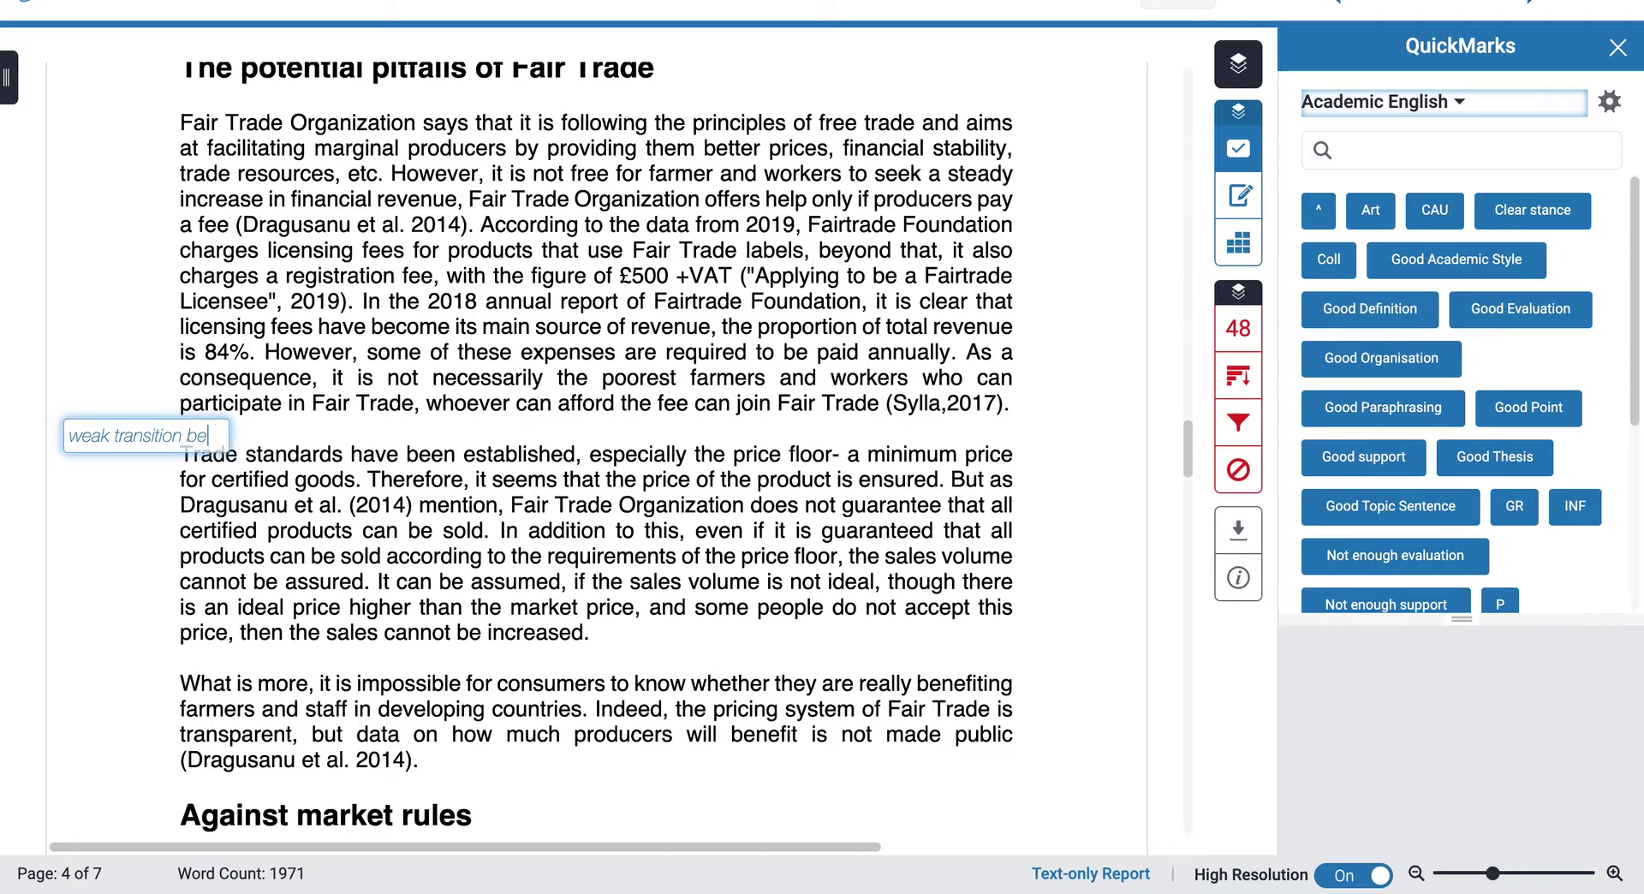
pyautogui.write('tween par')
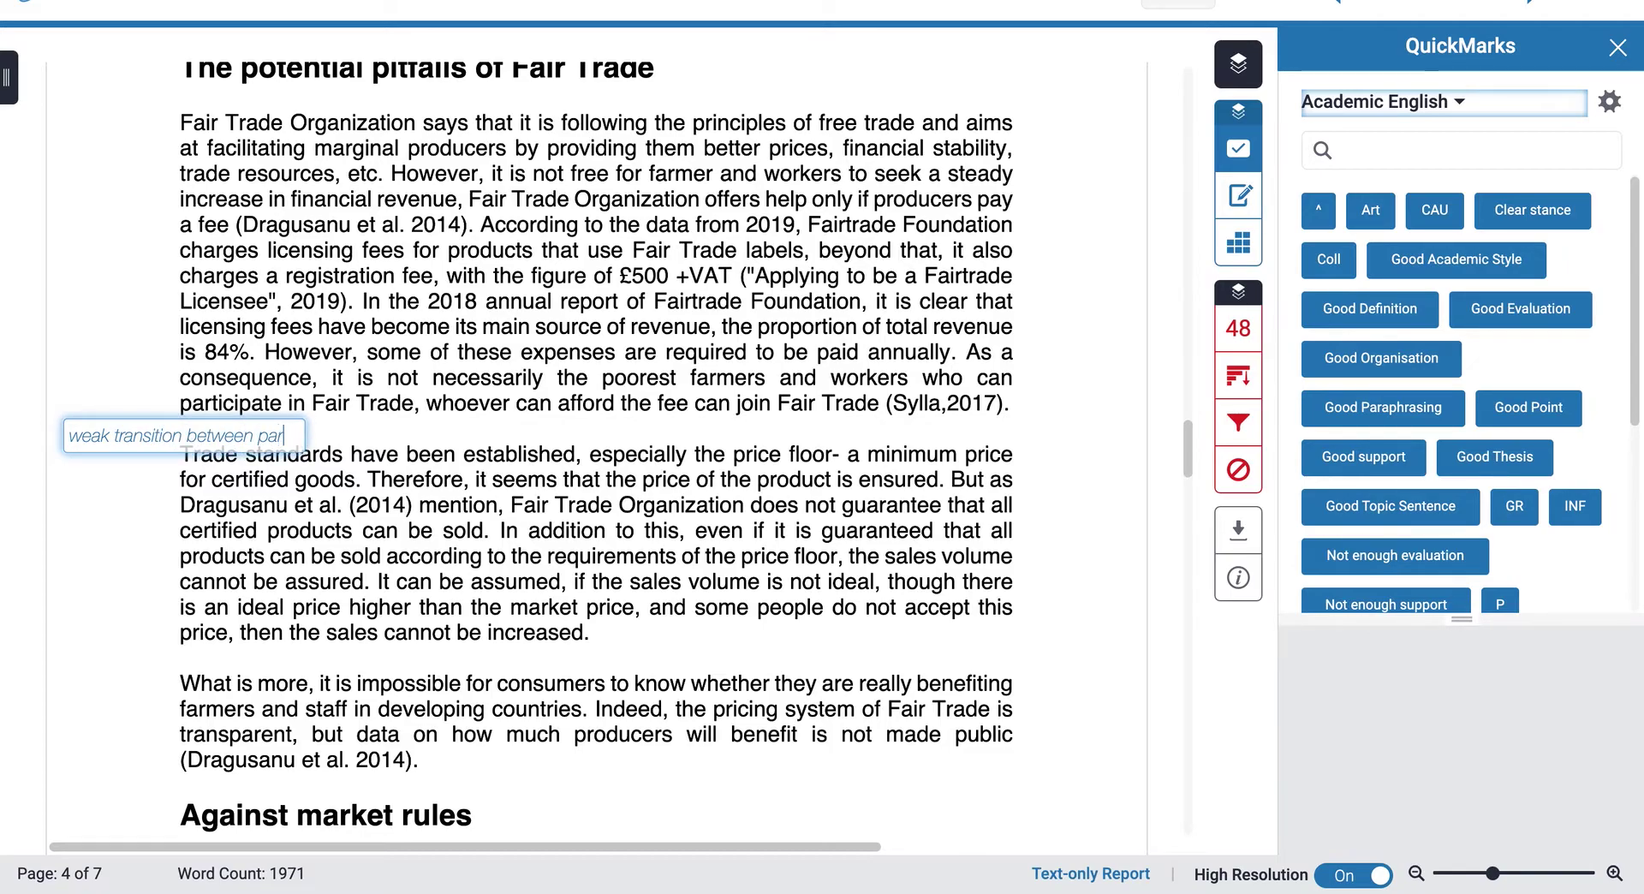
pyautogui.write('agraphs')
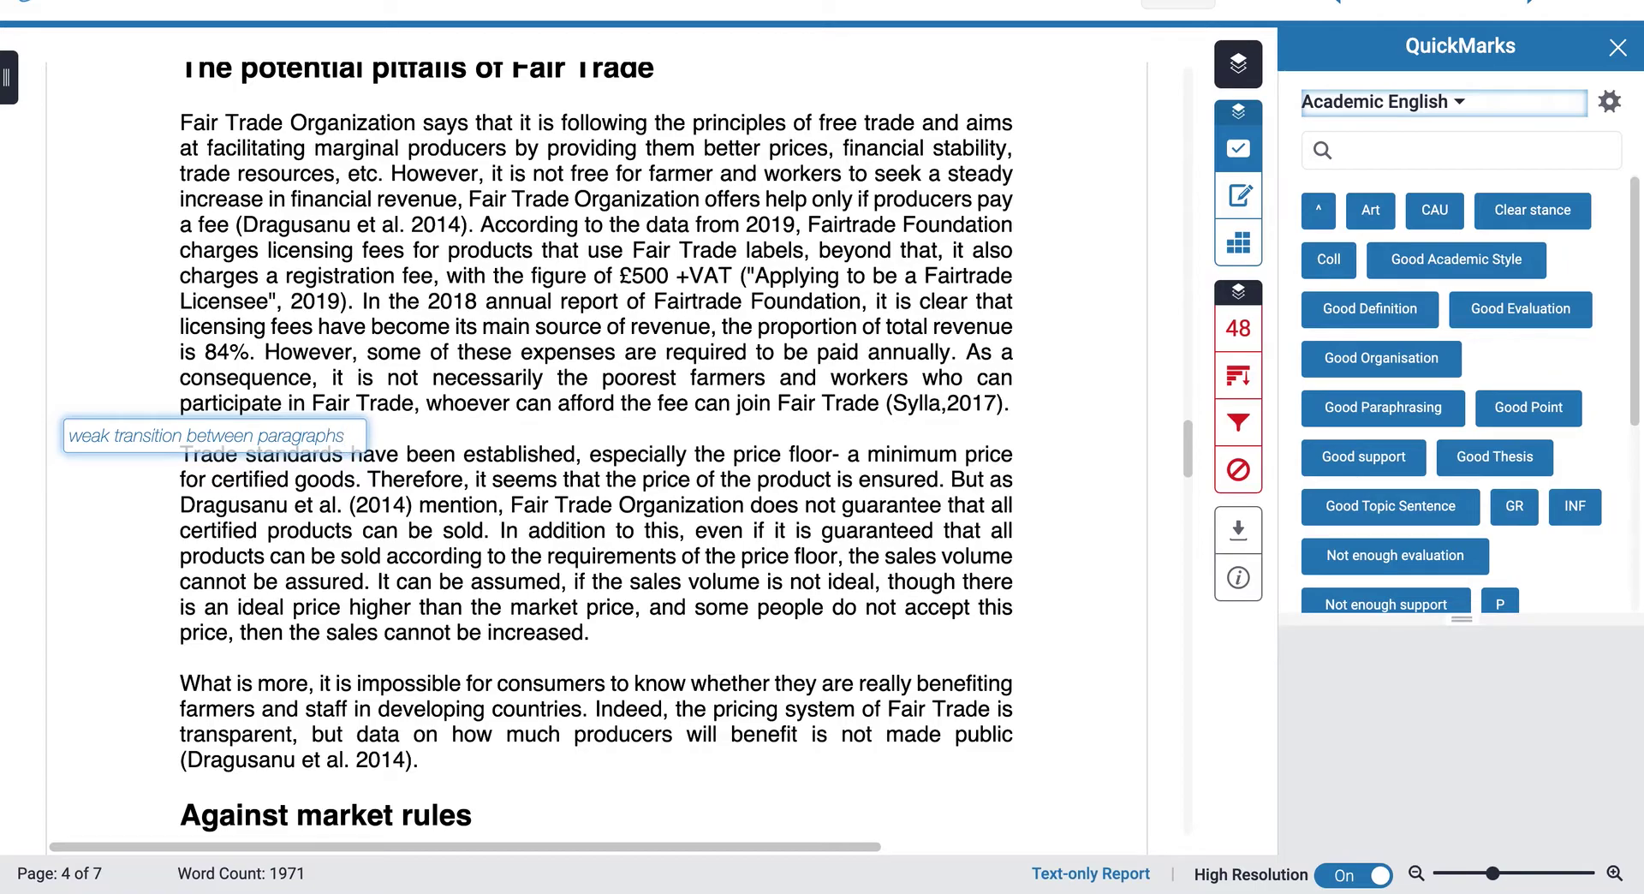
pyautogui.click(138, 532)
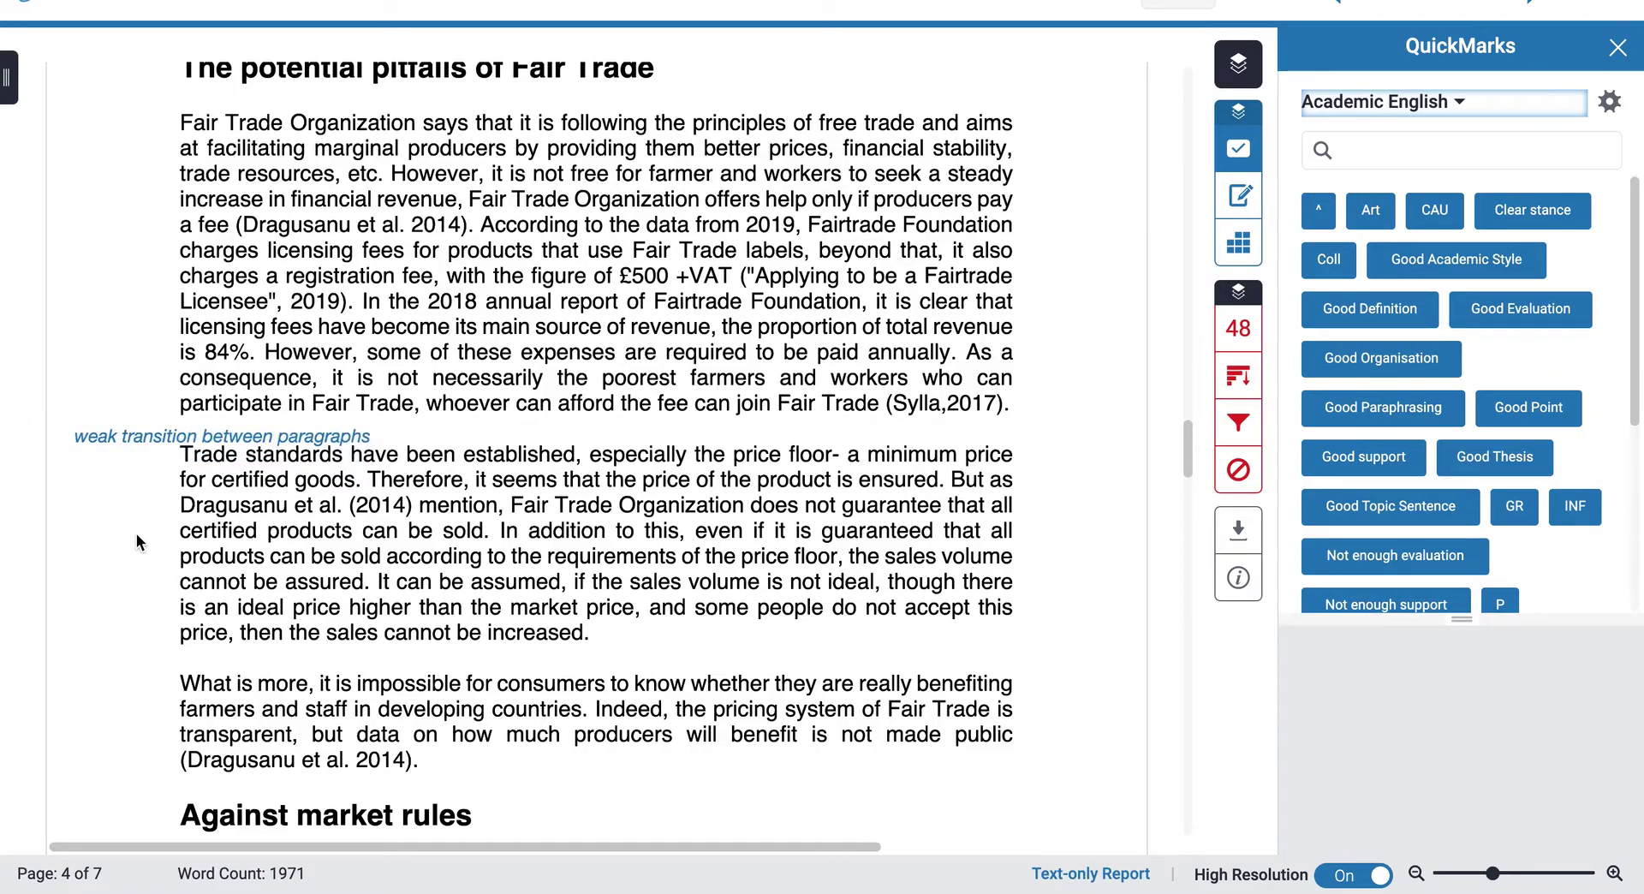
# - Move the "weak transition between paragraphs" text slightly up and left into the gap between the two paragraphs
pyautogui.scroll(-6, 158, 662)
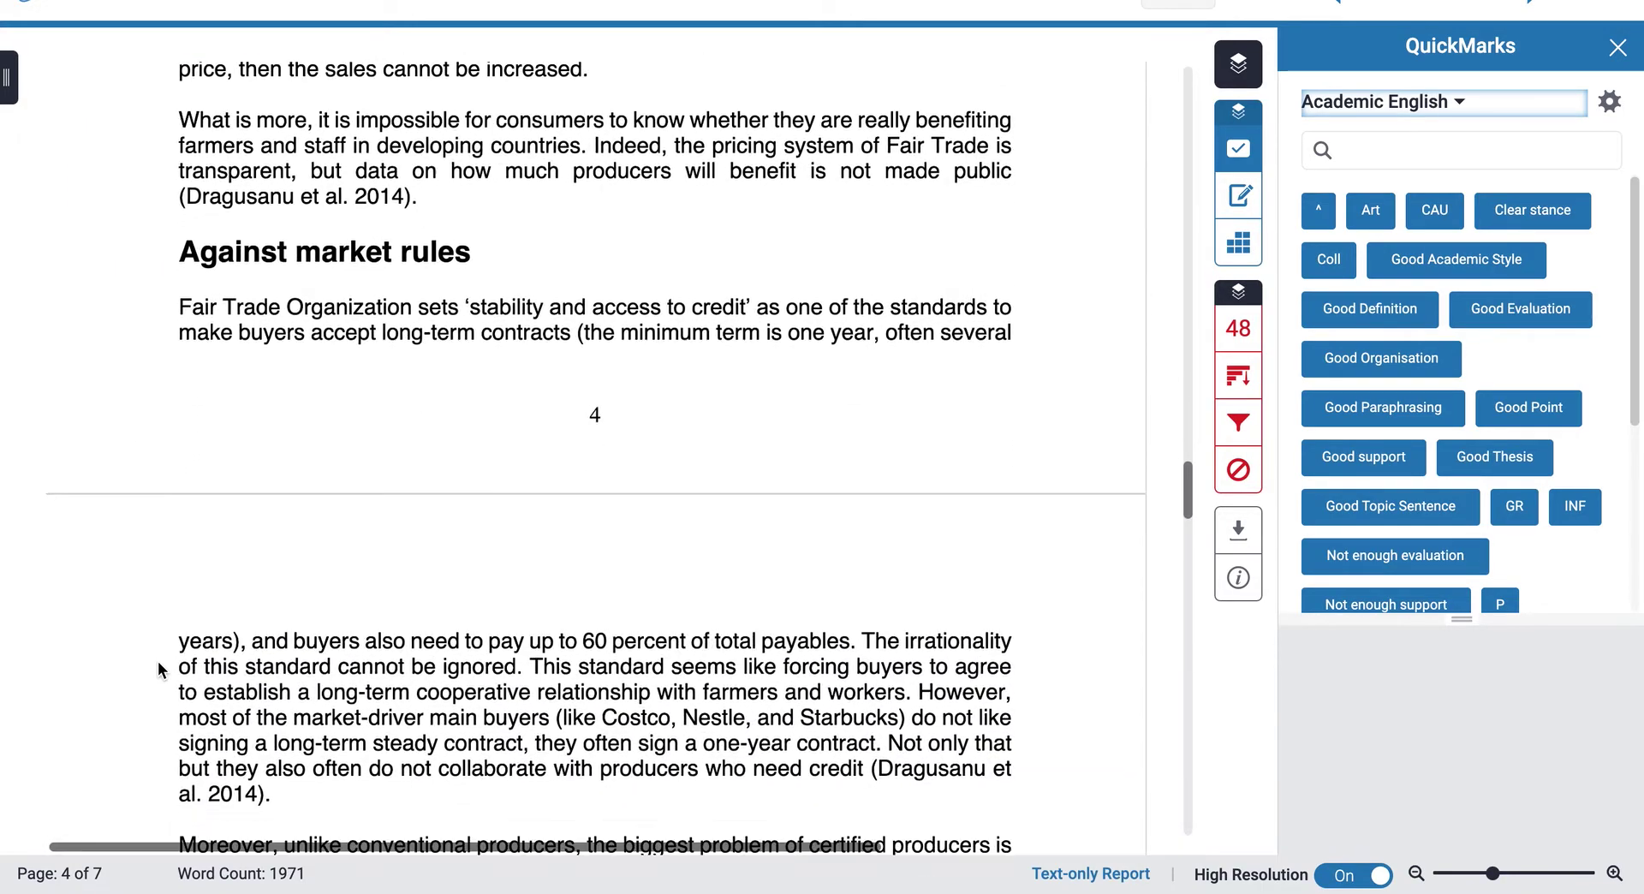
pyautogui.scroll(5, 158, 661)
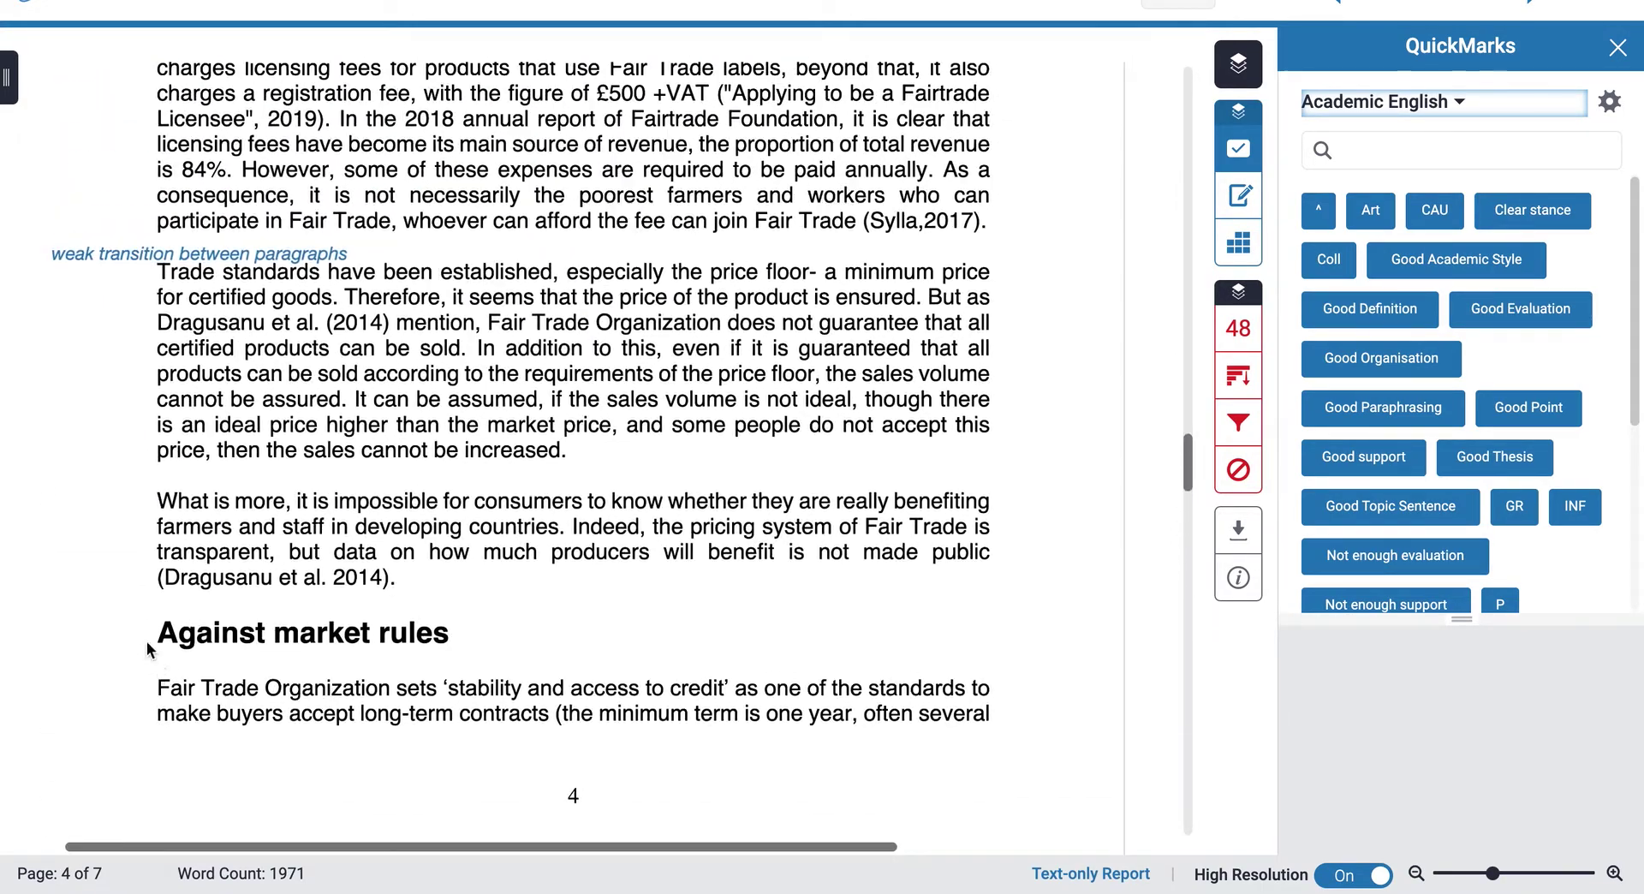
pyautogui.moveTo(104, 270)
pyautogui.moveTo(105, 270)
pyautogui.mouseDown()
pyautogui.moveTo(86, 244)
pyautogui.moveTo(118, 262)
pyautogui.moveTo(85, 263)
pyautogui.moveTo(99, 262)
pyautogui.mouseUp()
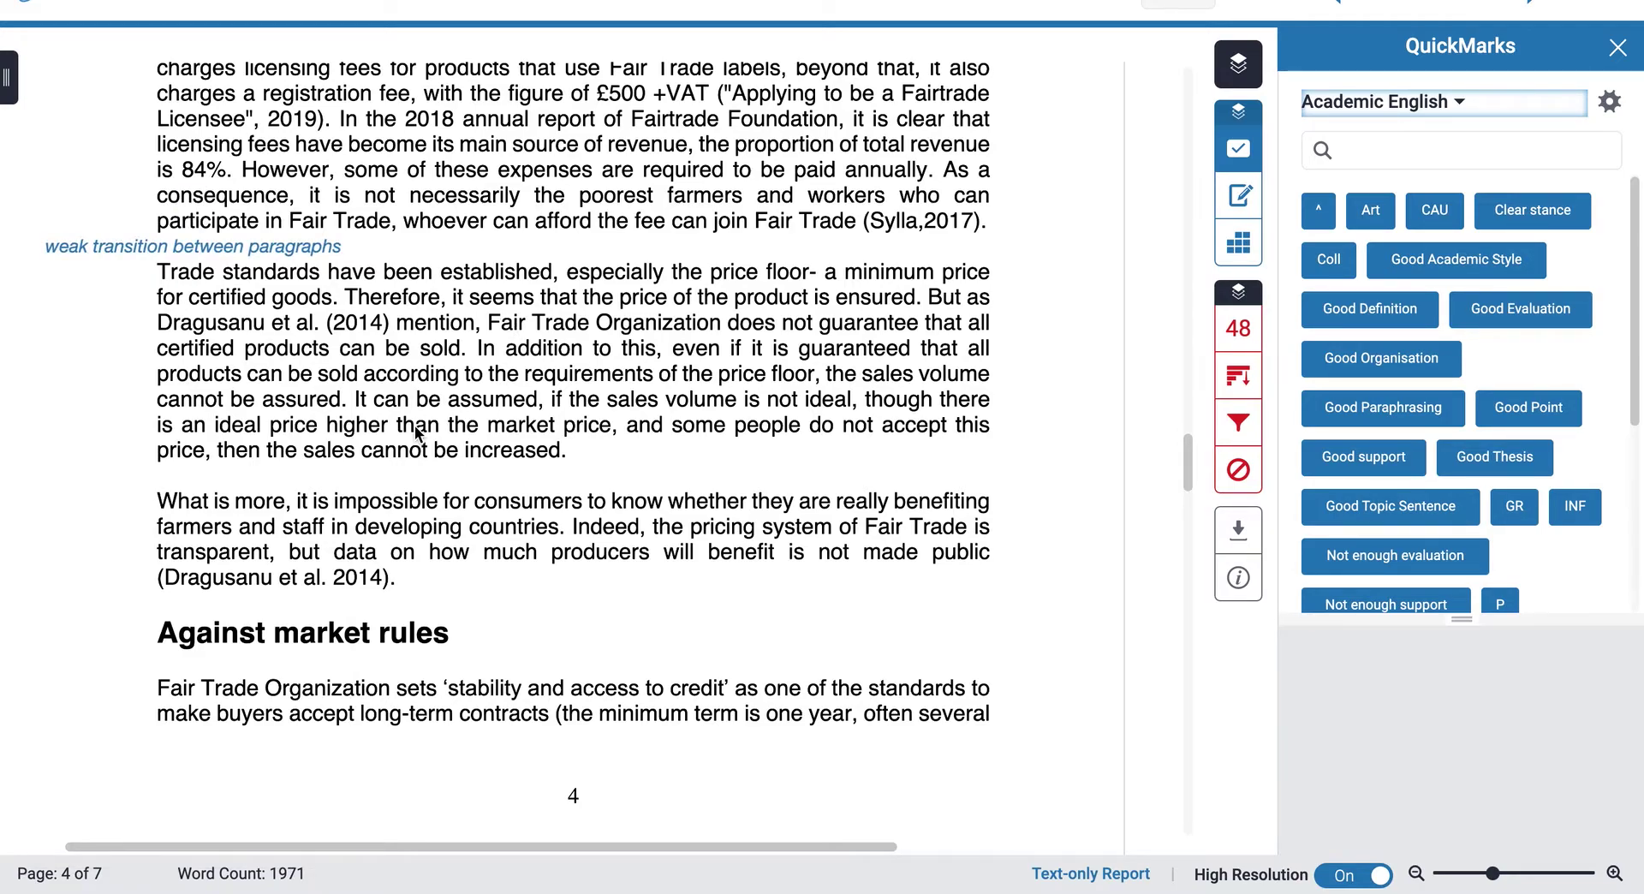
# - Attach a bubble comment to "producers will benefit is not made public" in the paragraph above "Against market rules" and set its highlight colour to yellow
pyautogui.scroll(-4, 417, 431)
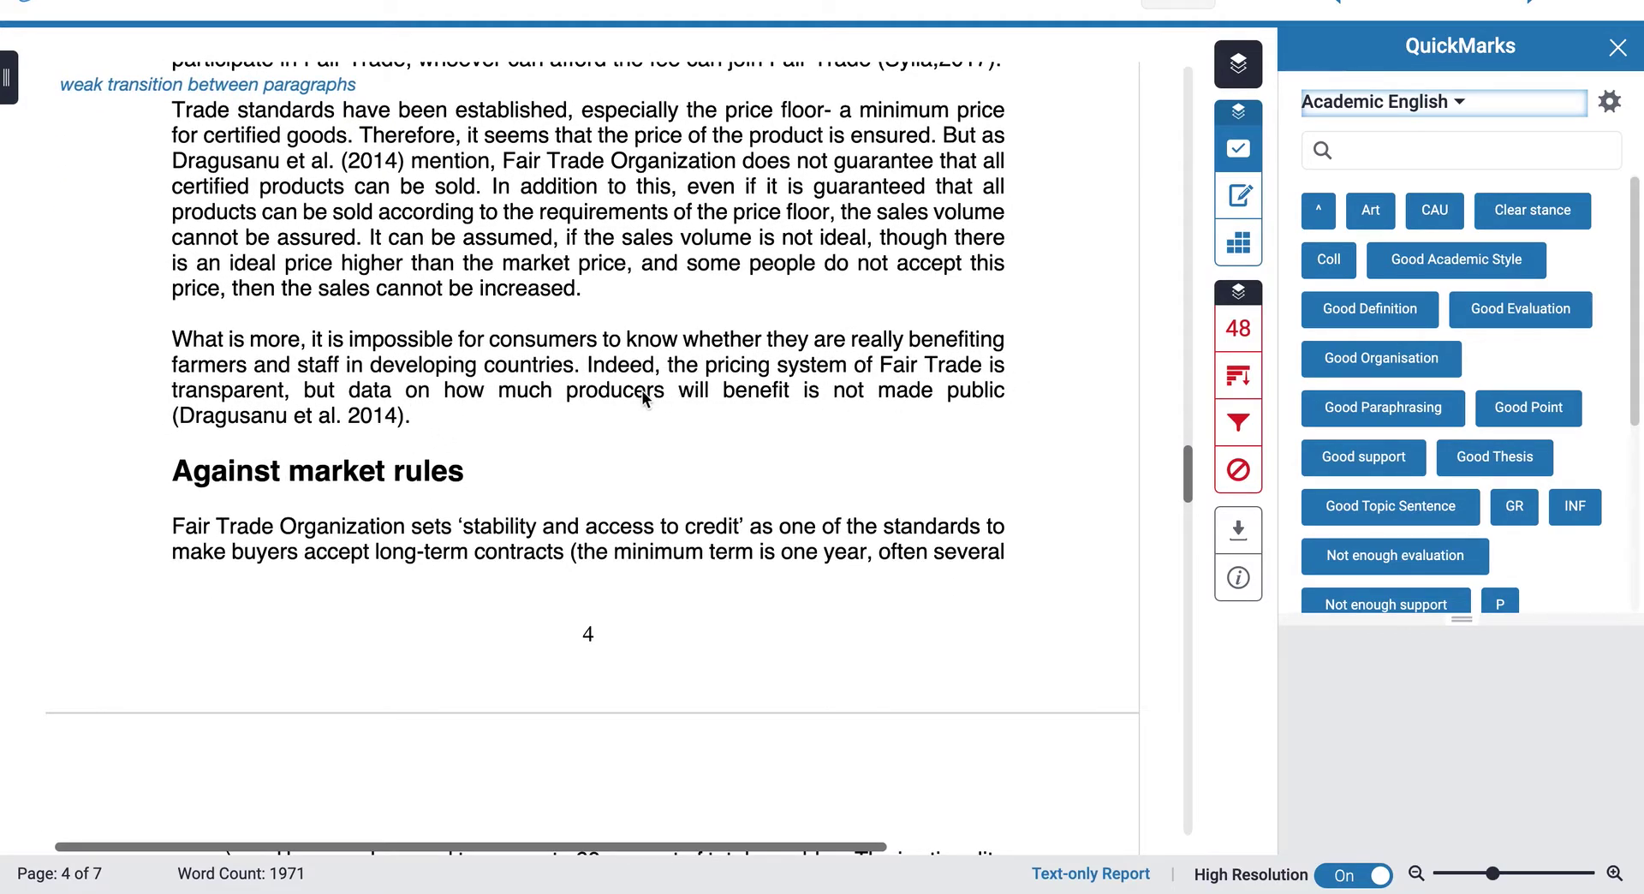
pyautogui.moveTo(567, 396); pyautogui.dragTo(1015, 398)
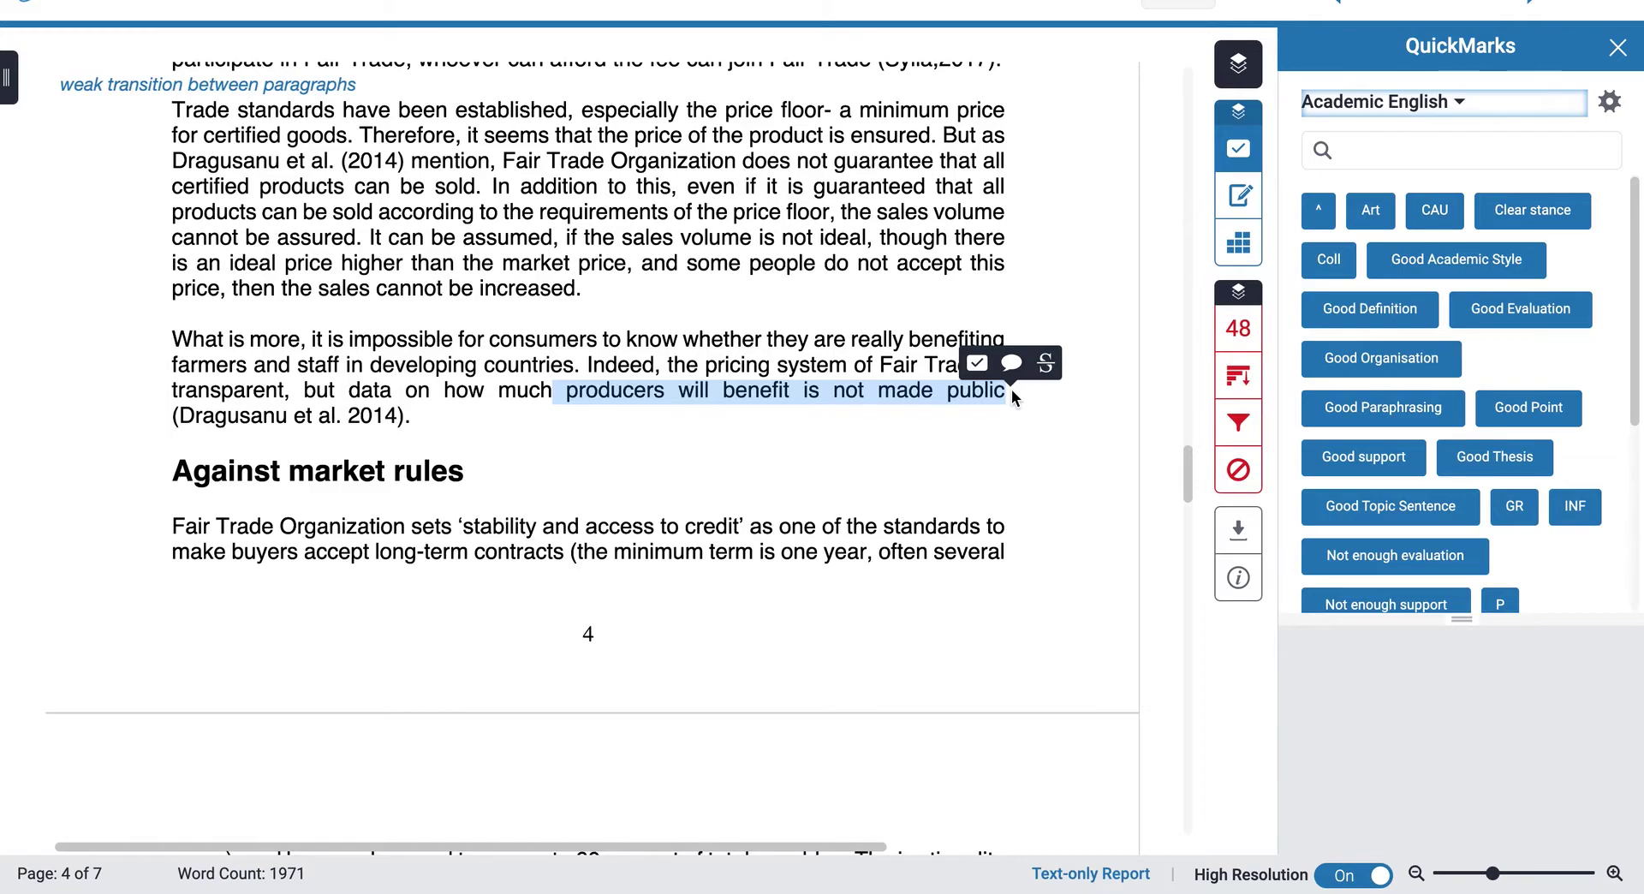
pyautogui.click(1014, 370)
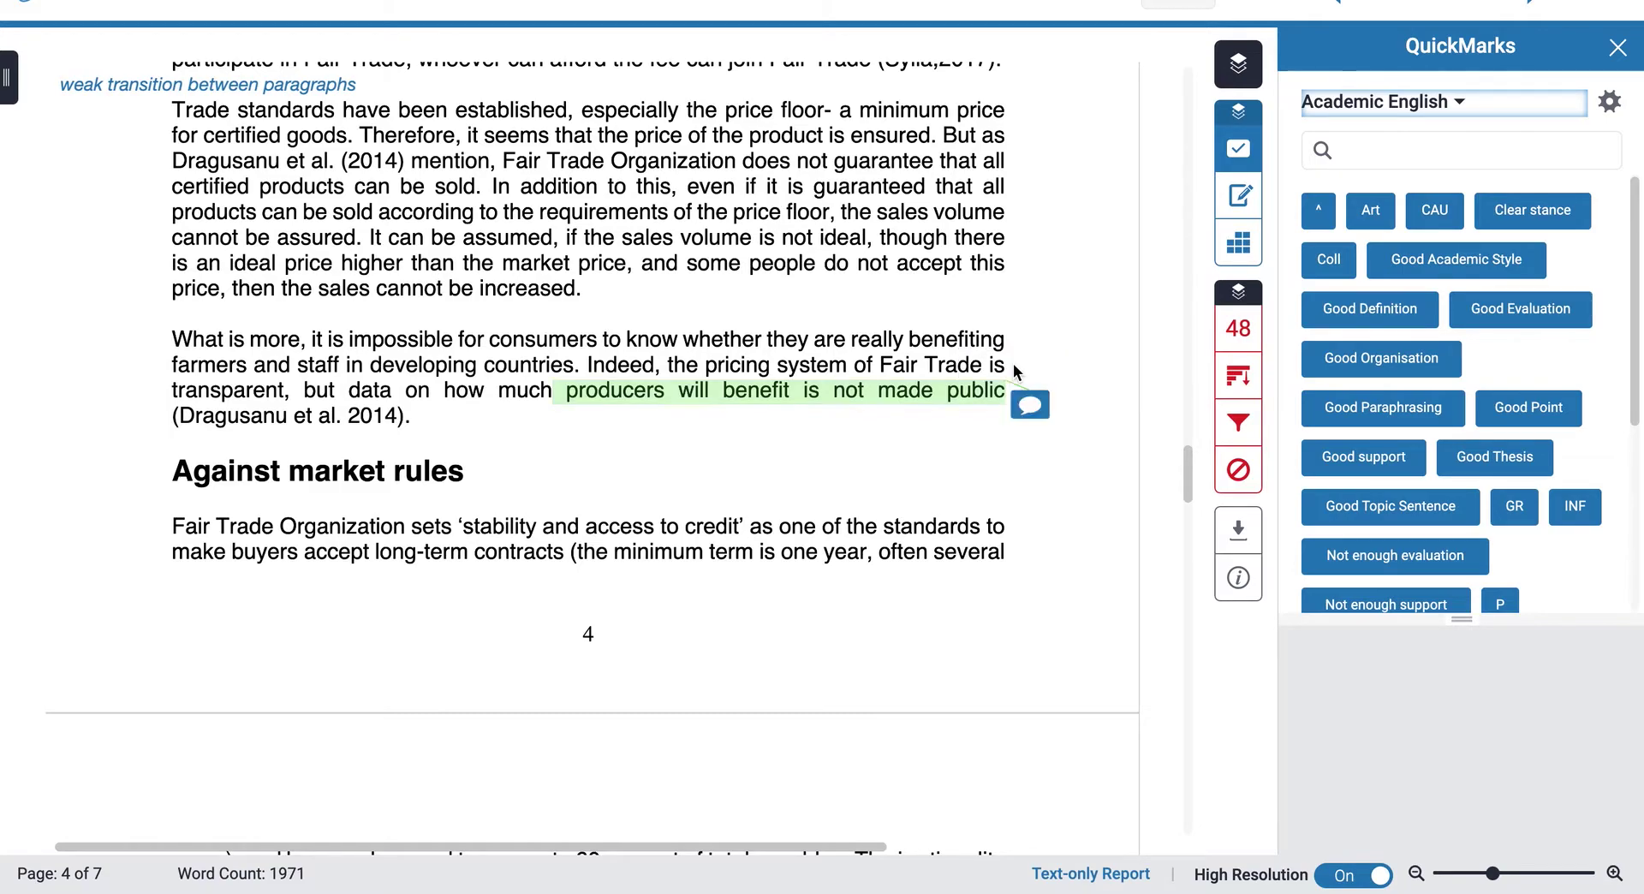
pyautogui.click(1030, 405)
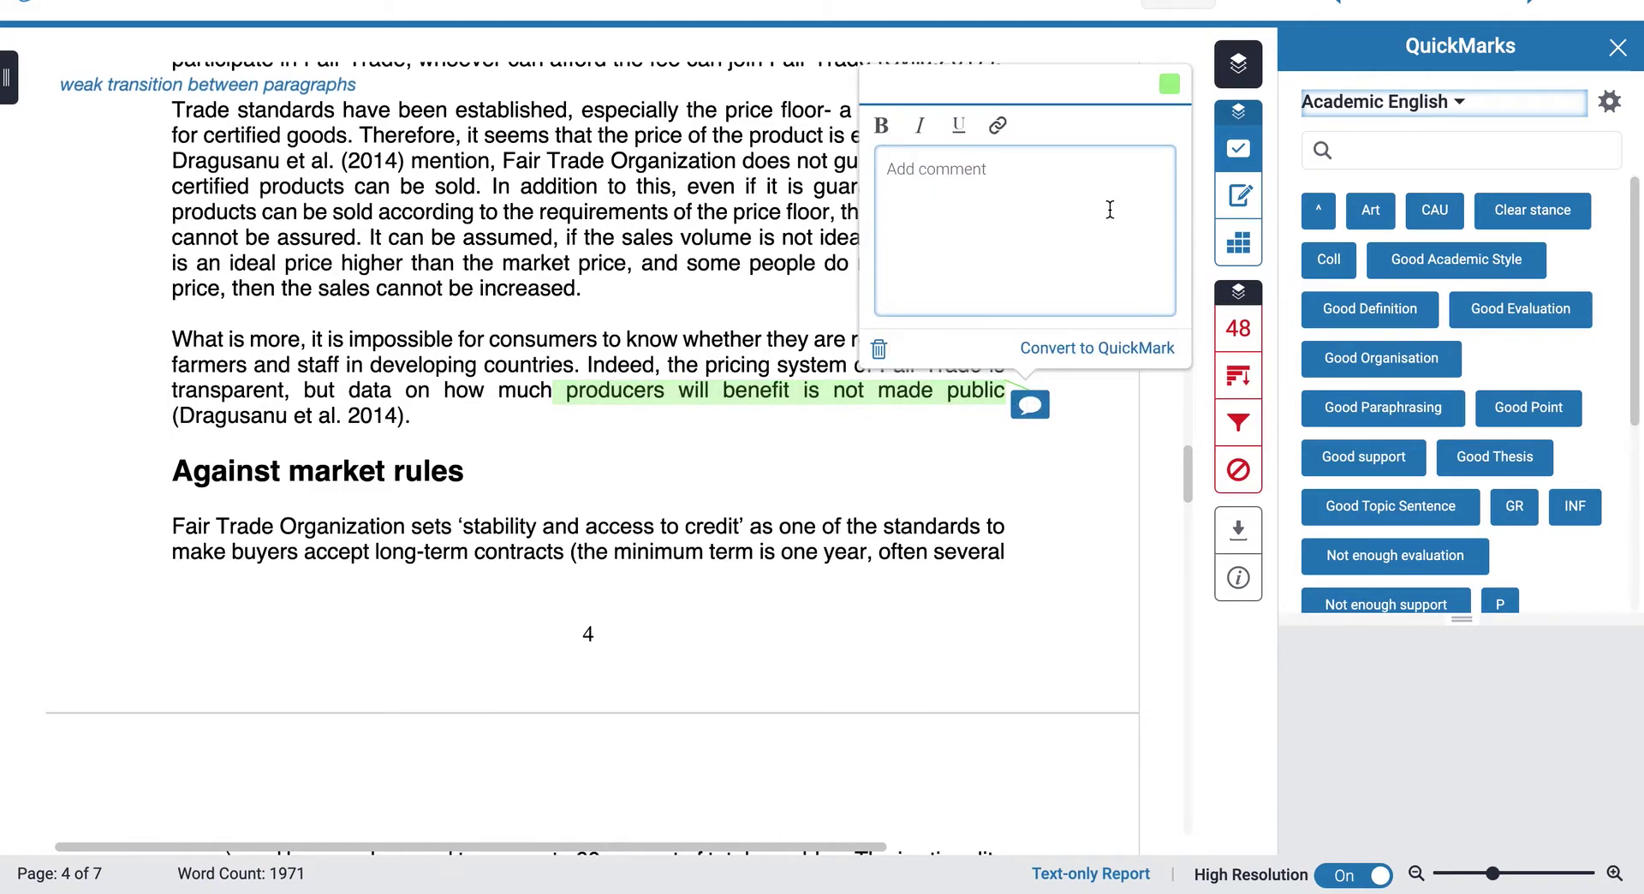
pyautogui.click(1170, 84)
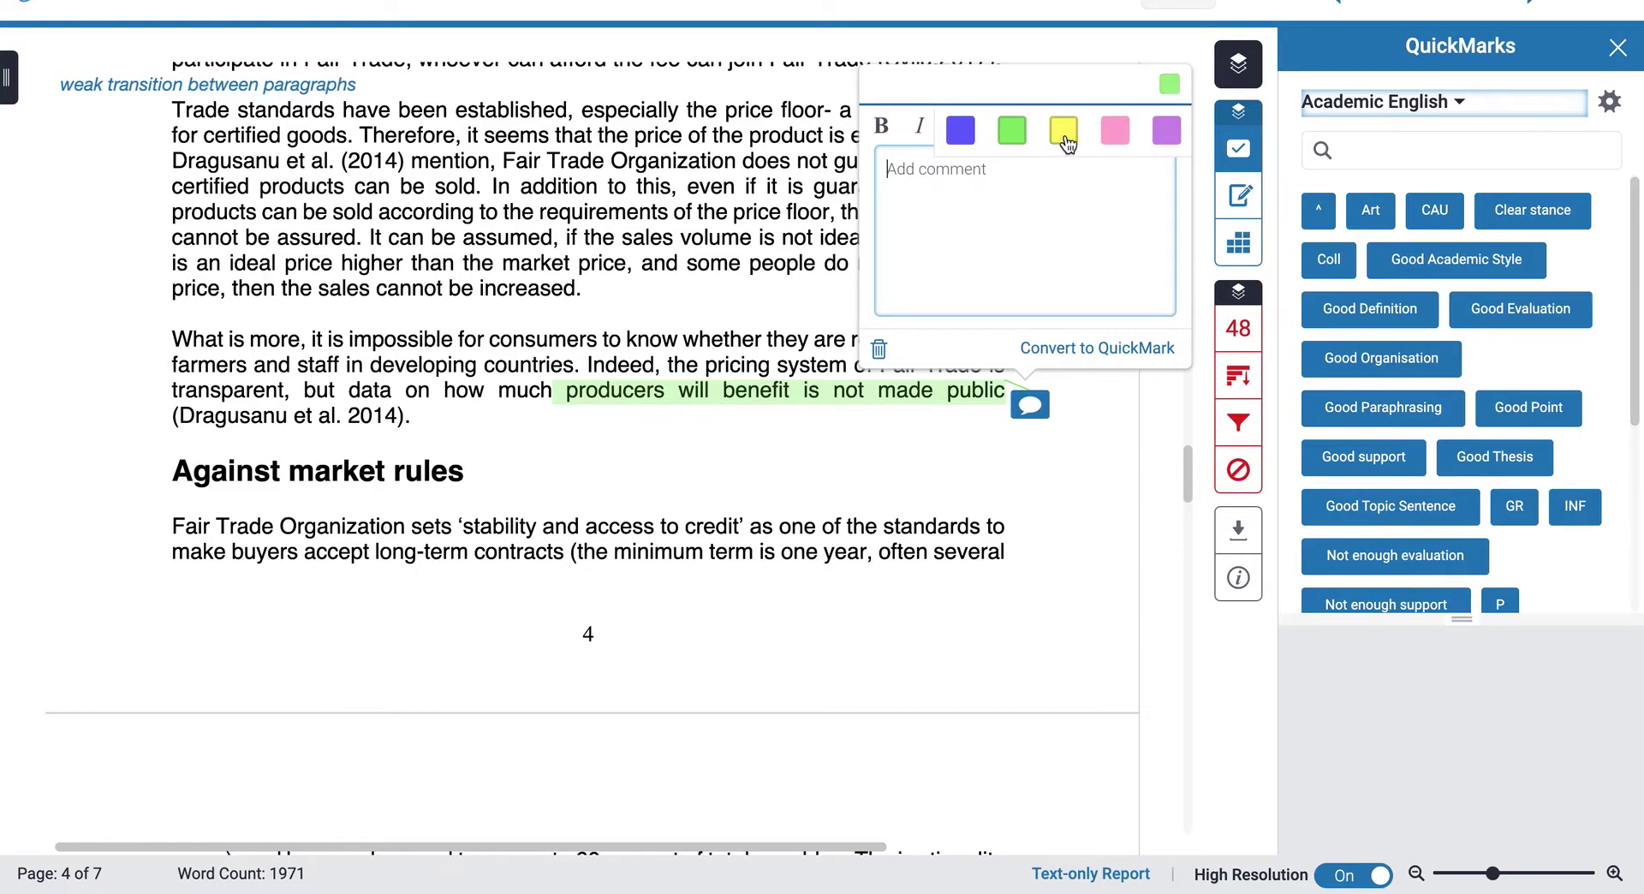
pyautogui.click(1066, 147)
# - Enter the comment "try to finish with a concluding sentence", close its box, and move the bubble slightly down and right of the paragraph
pyautogui.click(964, 156)
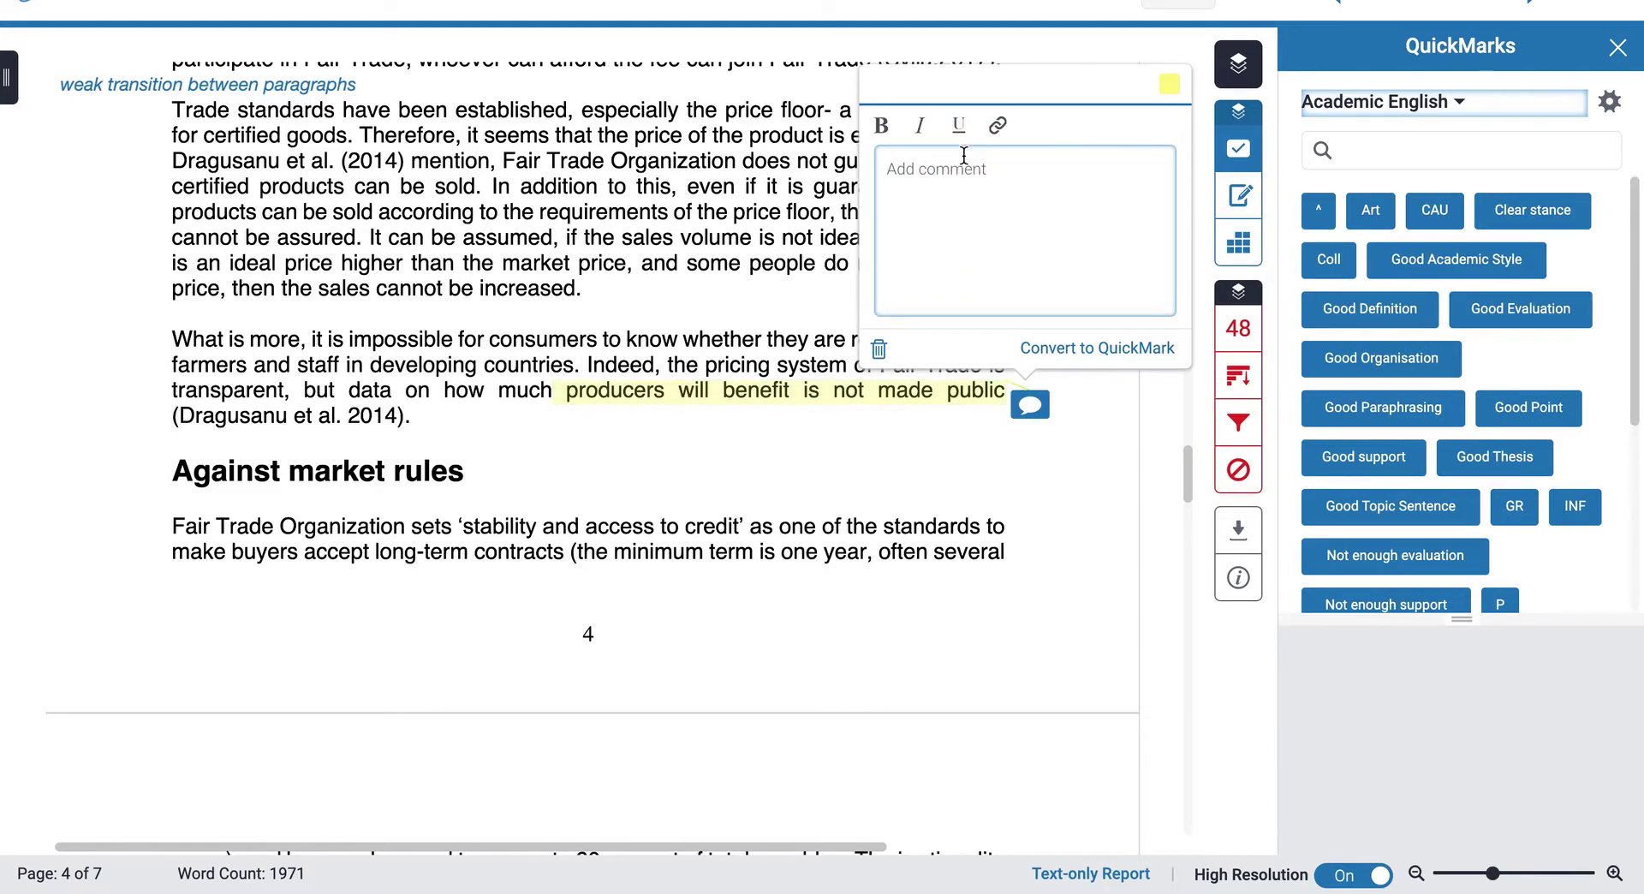
pyautogui.write('try to finish with a conclu')
pyautogui.write('g ')
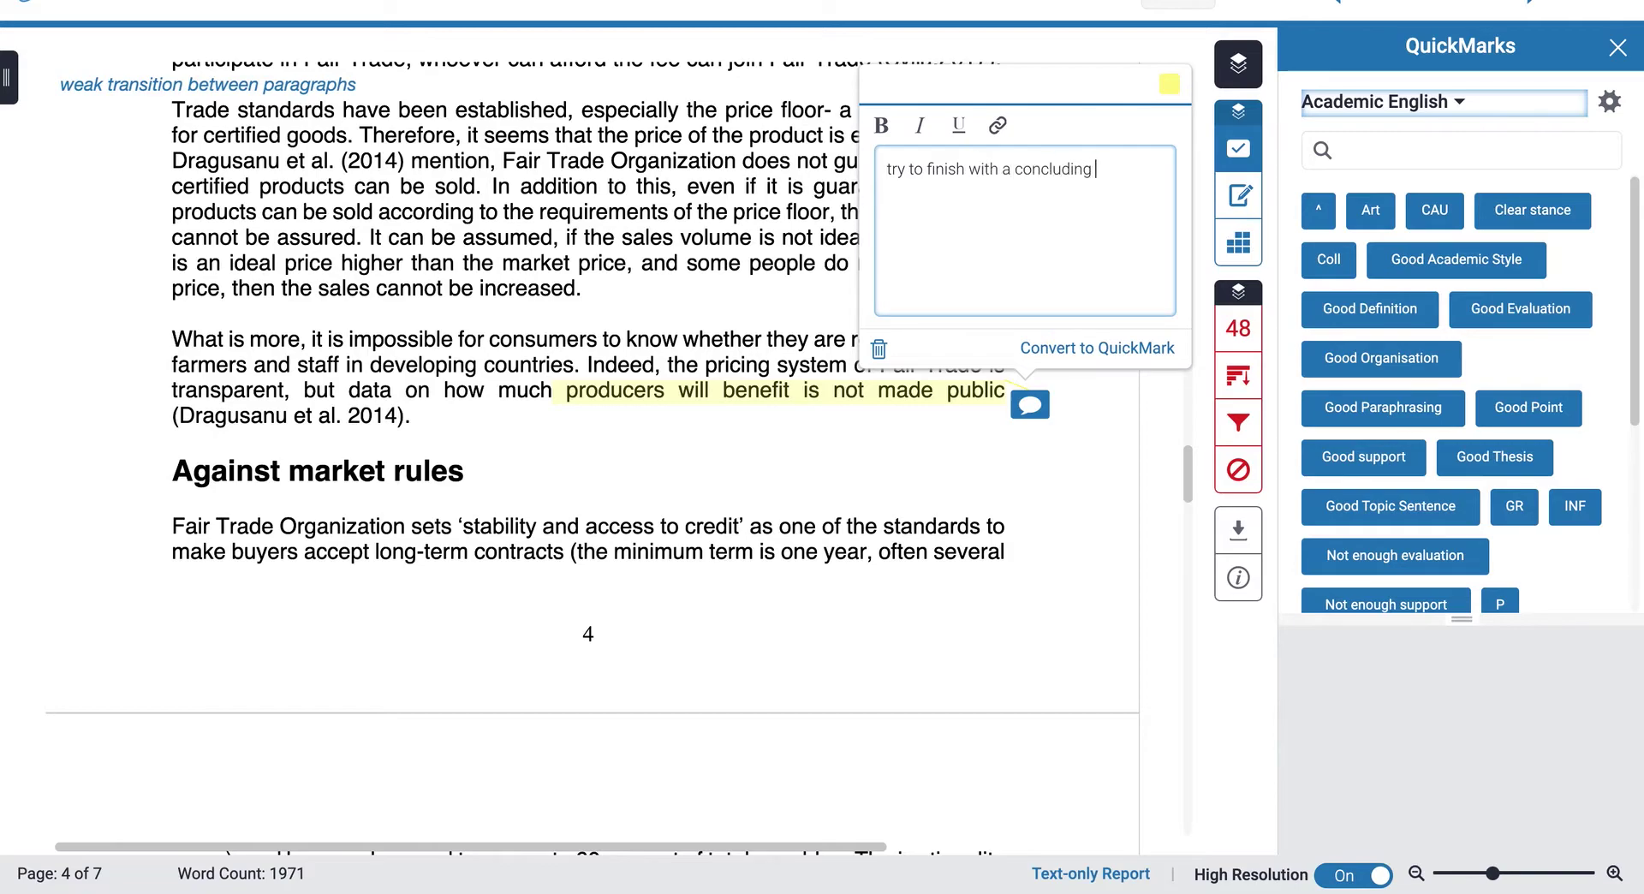
pyautogui.write('sentnece')
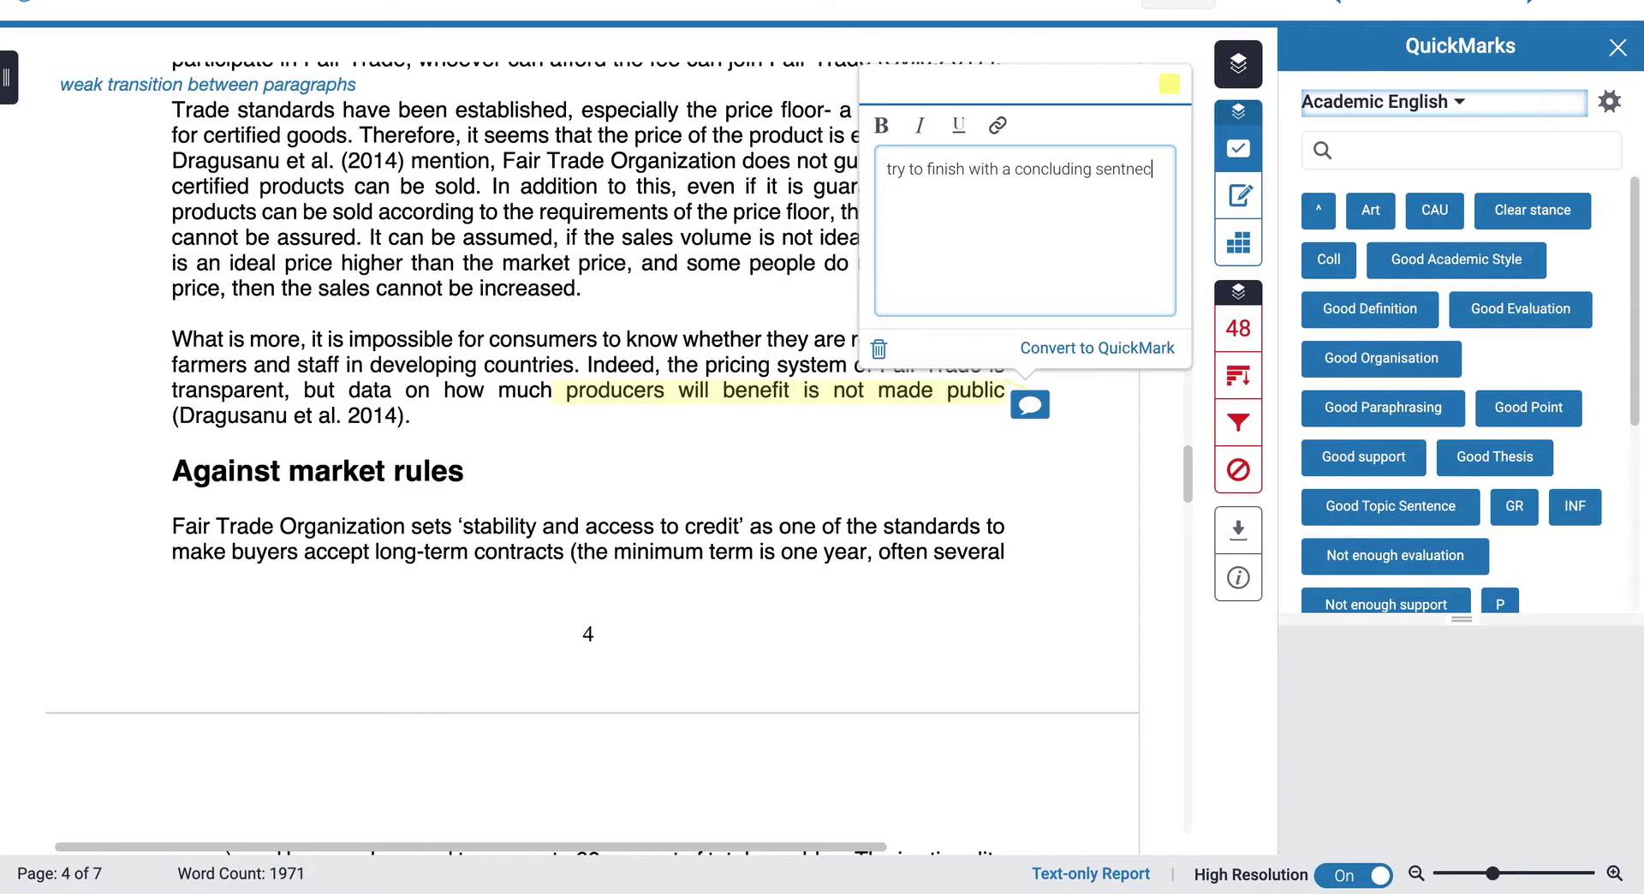
pyautogui.press('BackSpace')
pyautogui.press('BackSpace')
pyautogui.press('BackSpace')
pyautogui.press('BackSpace')
pyautogui.write('ence')
pyautogui.click(993, 440)
pyautogui.moveTo(1030, 406); pyautogui.dragTo(1050, 439)
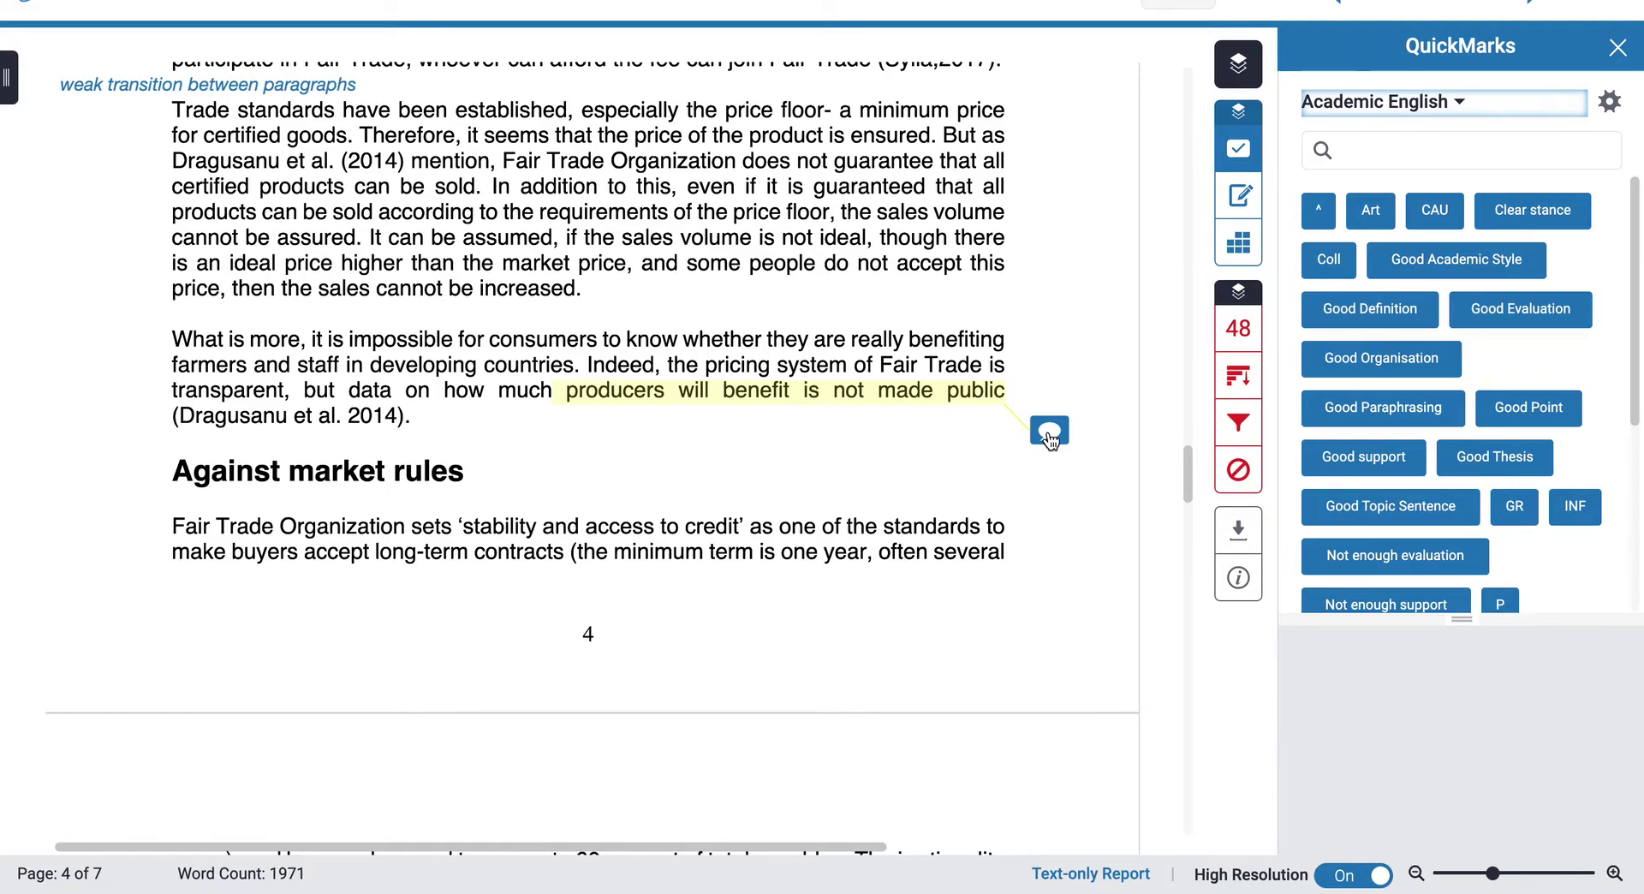
pyautogui.scroll(6, 1052, 252)
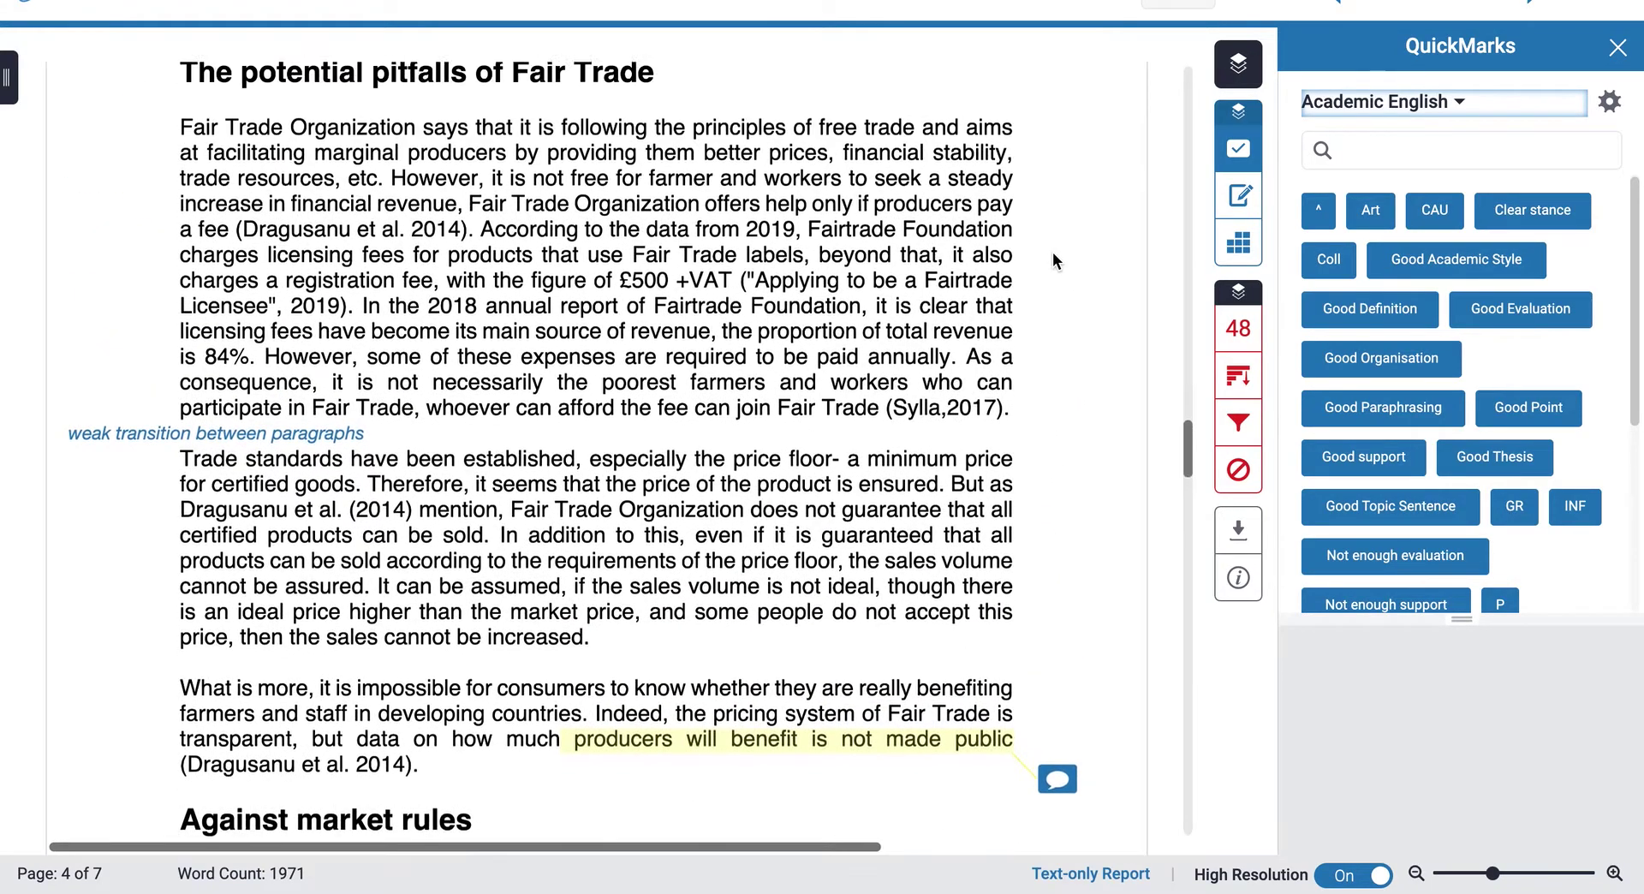
pyautogui.scroll(3, 1055, 261)
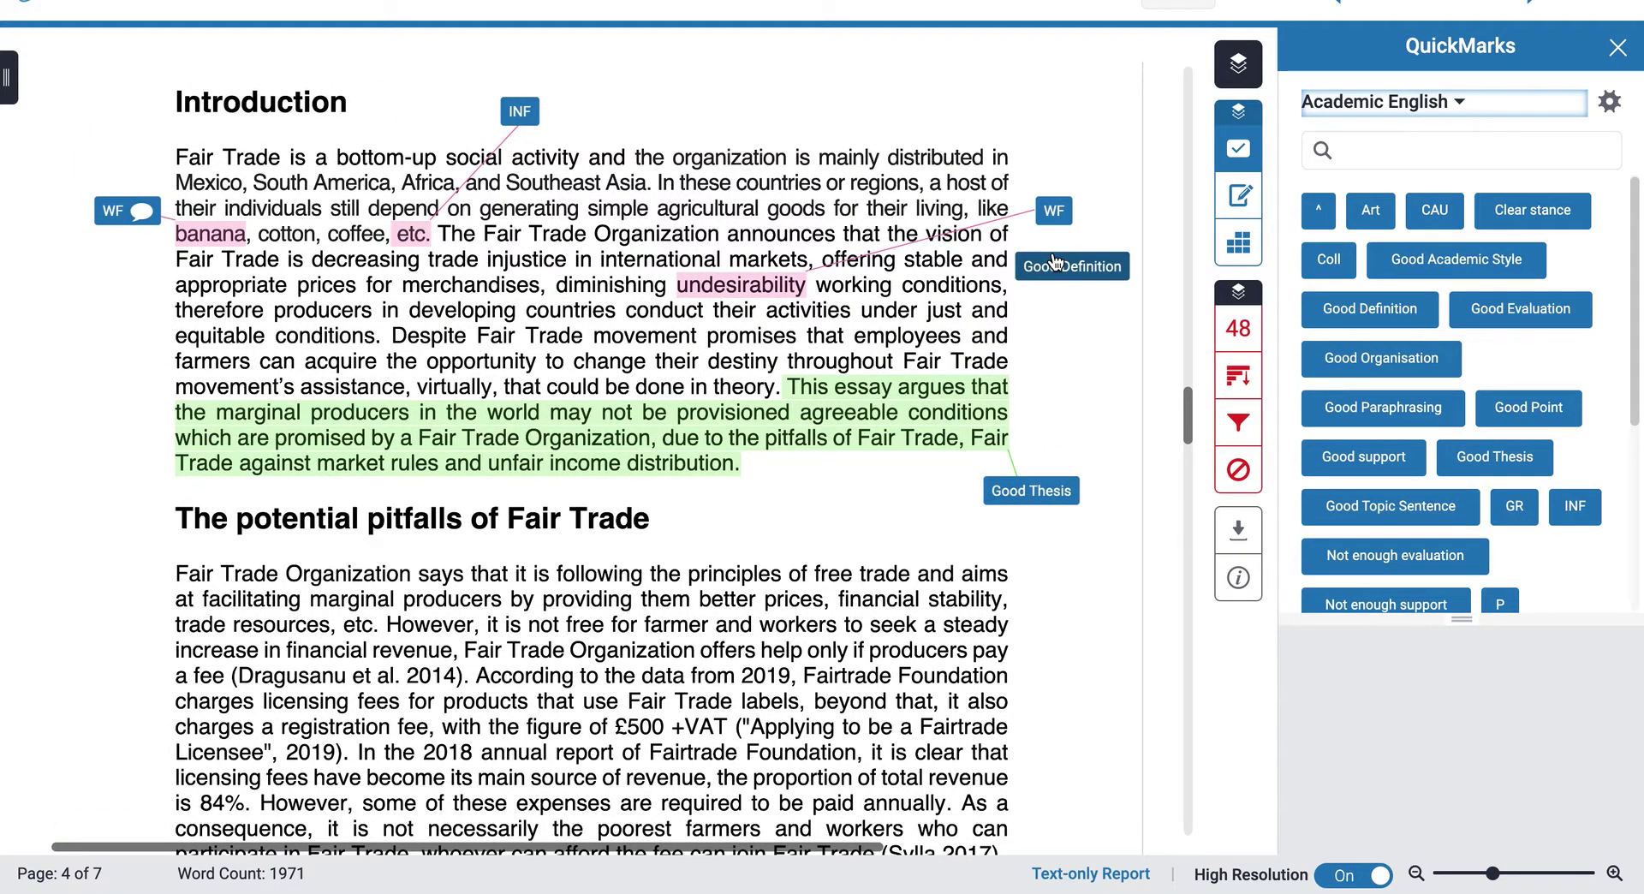
pyautogui.scroll(-3, 1052, 252)
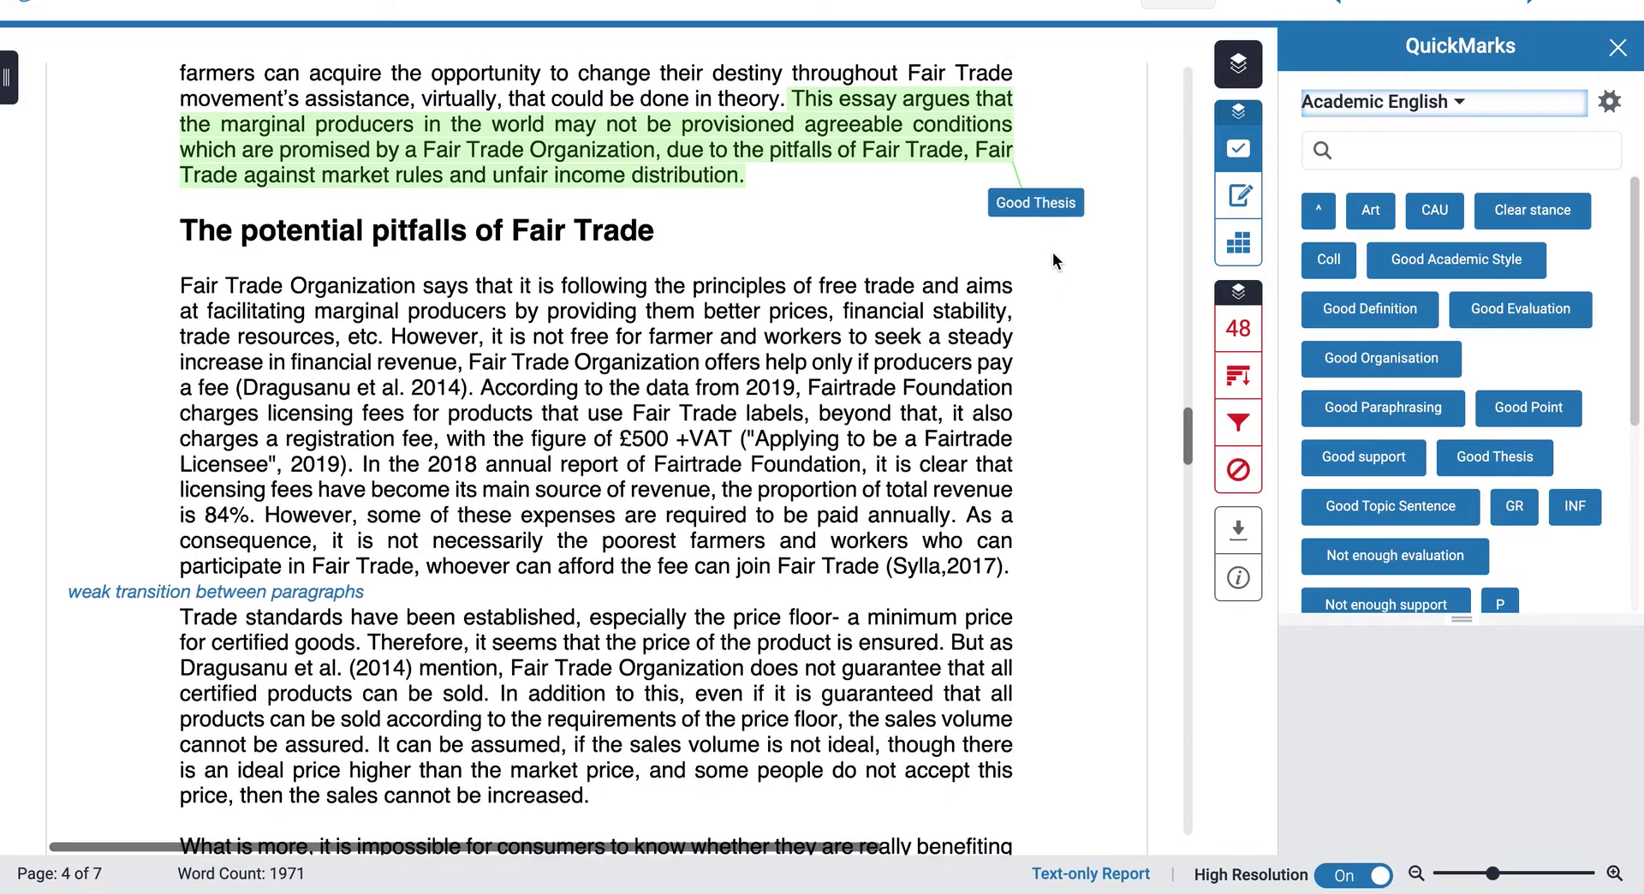
pyautogui.moveTo(308, 597)
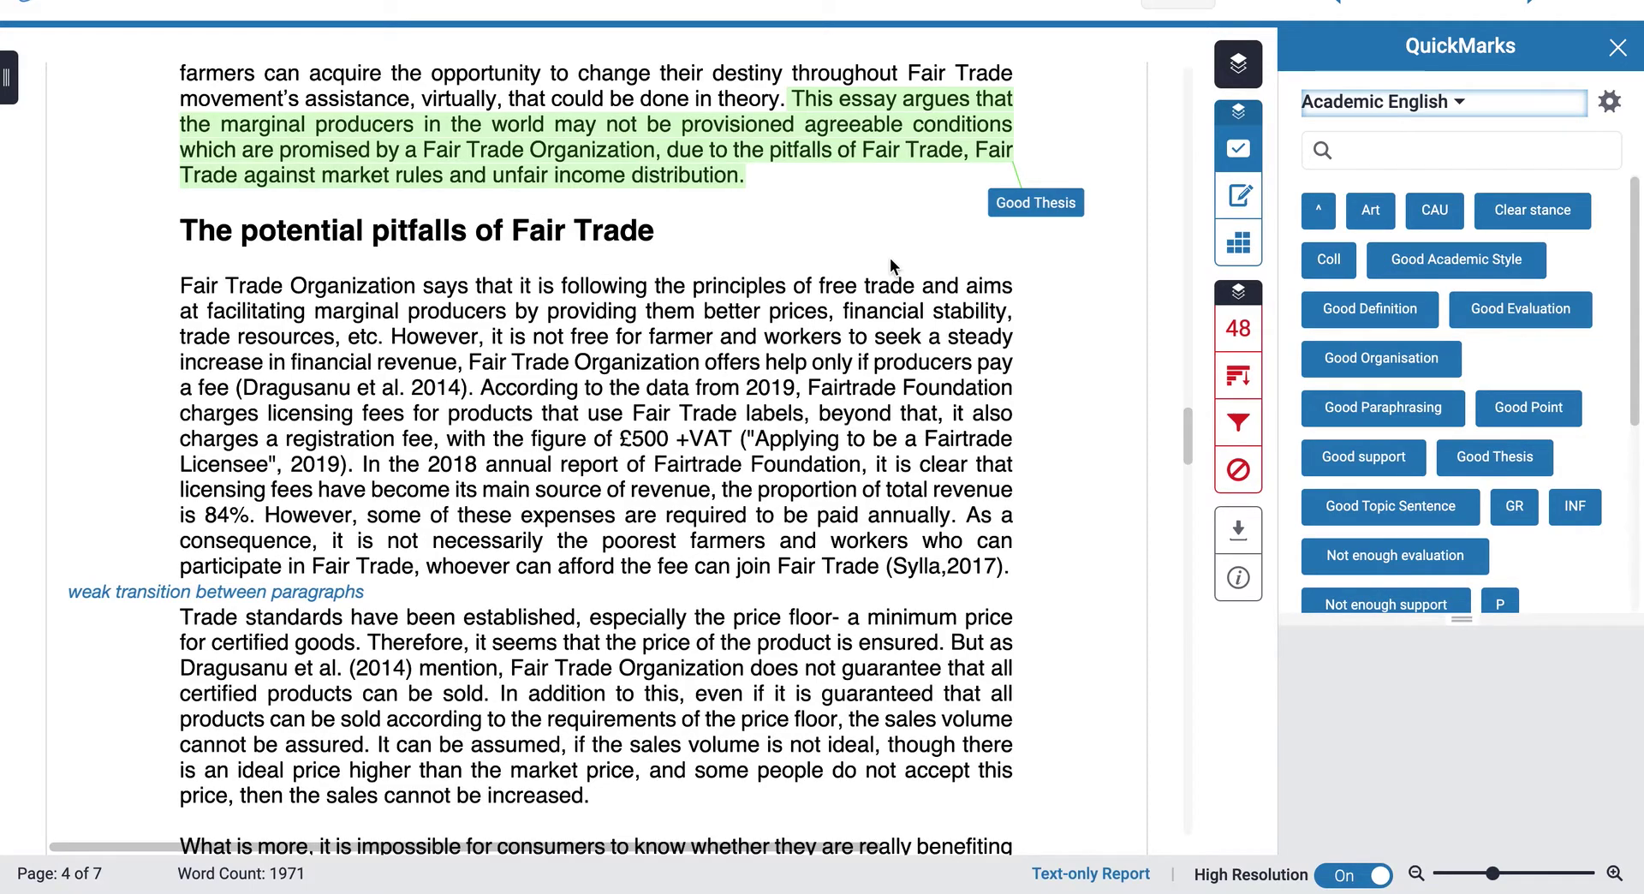
pyautogui.scroll(4, 890, 257)
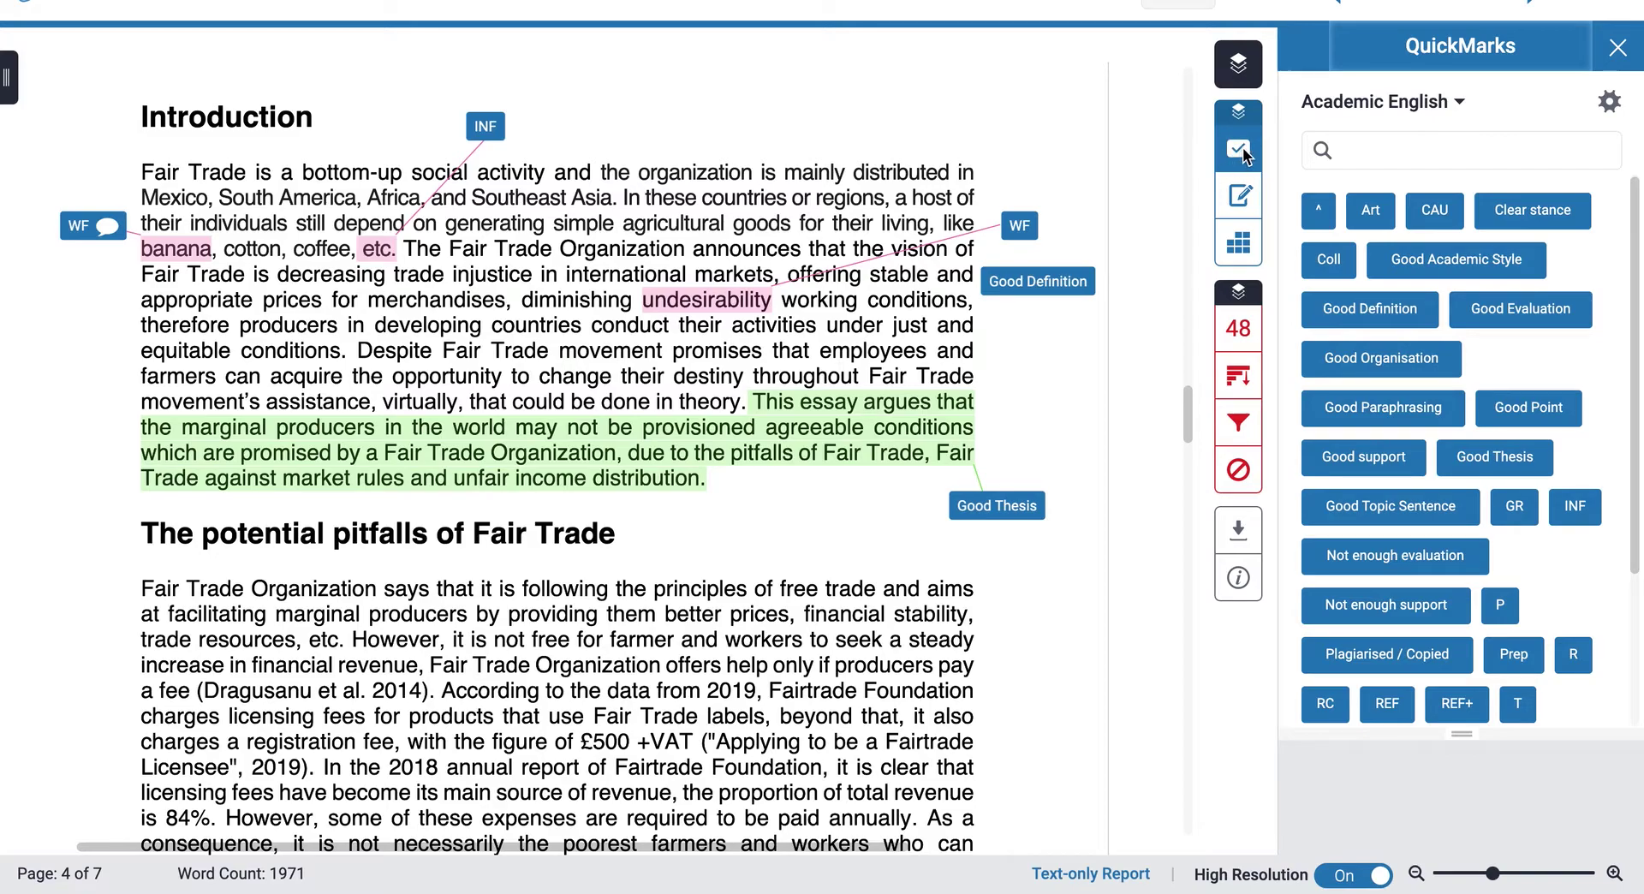
# - Paste the prepared feedback with Task, Organisation and Language sections into the Feedback Summary's text comment and read it through
pyautogui.click(1239, 197)
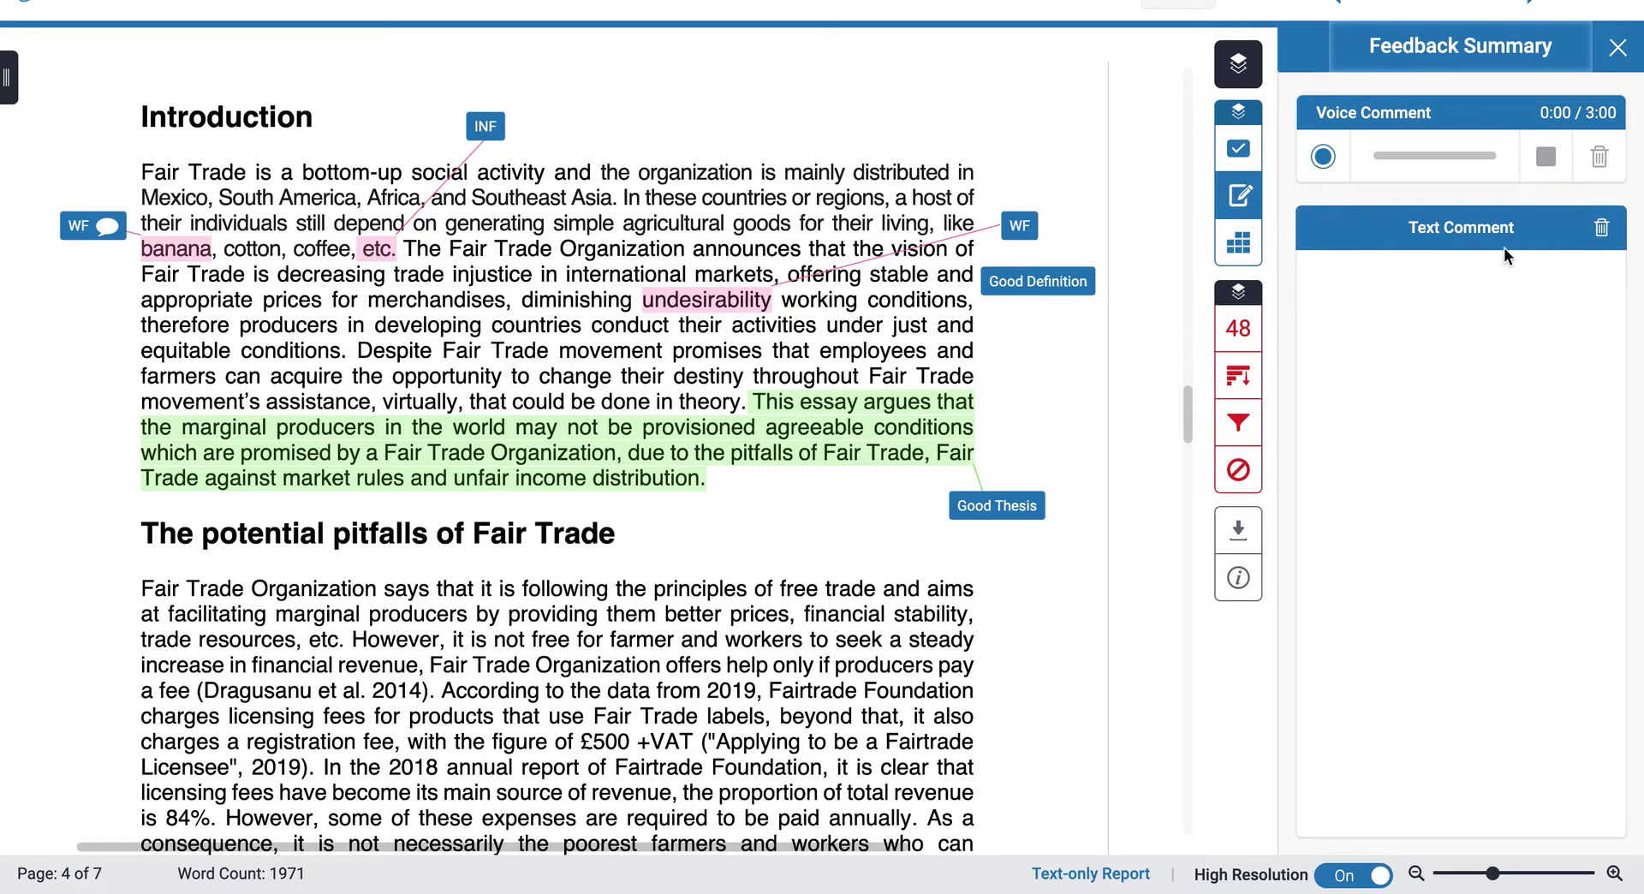
pyautogui.click(1365, 312)
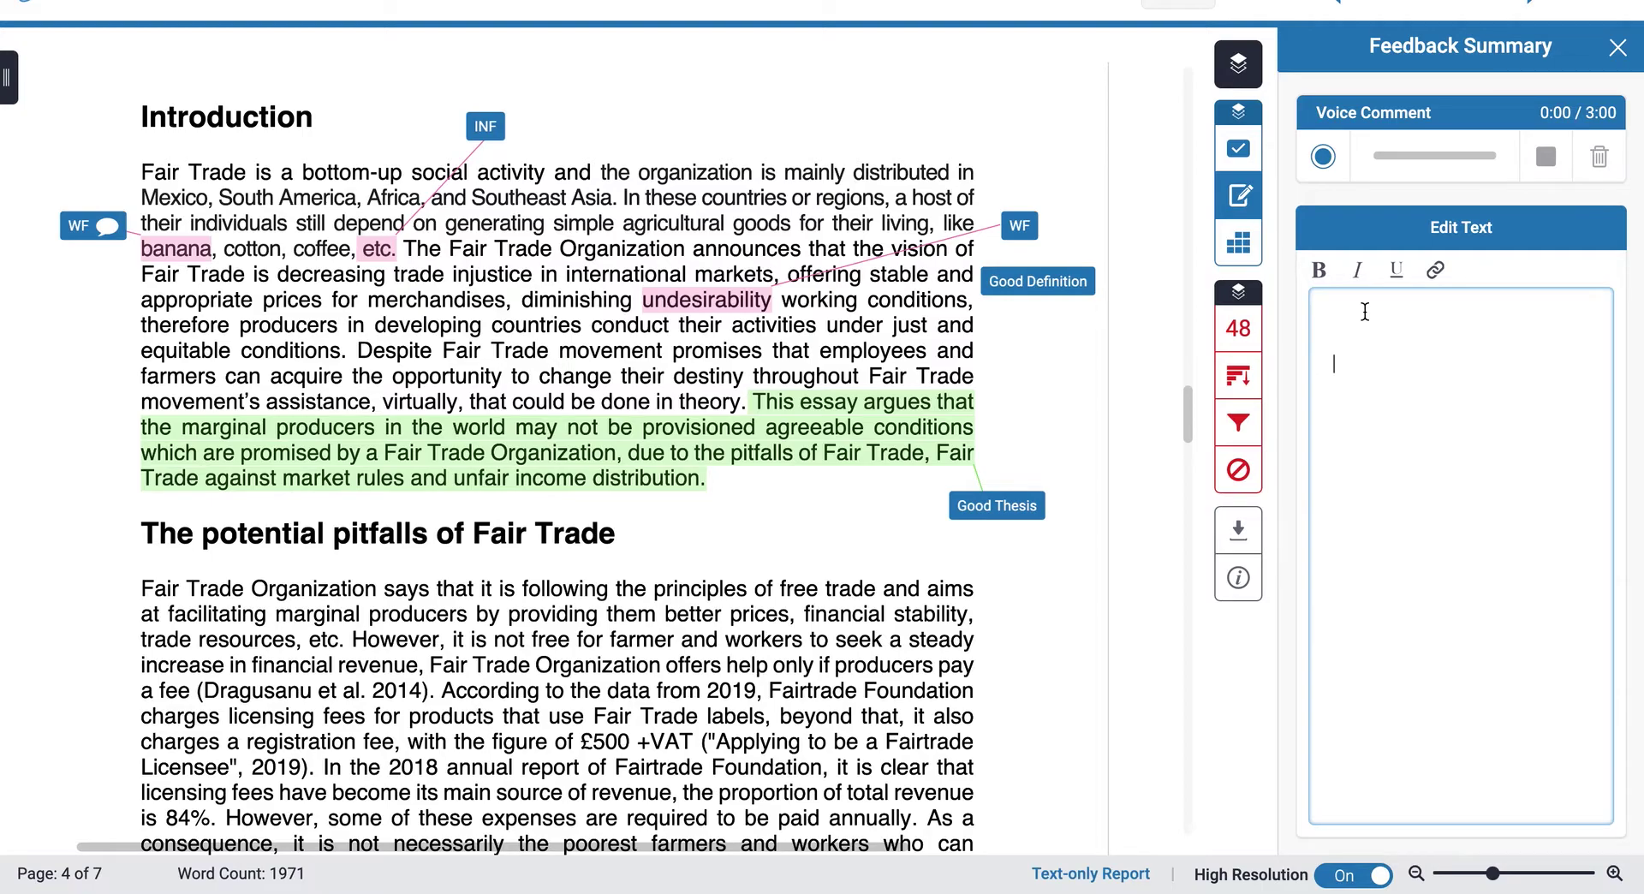
pyautogui.press('BackSpace')
pyautogui.hotkey('ctrl', 'v')
pyautogui.scroll(5, 1398, 447)
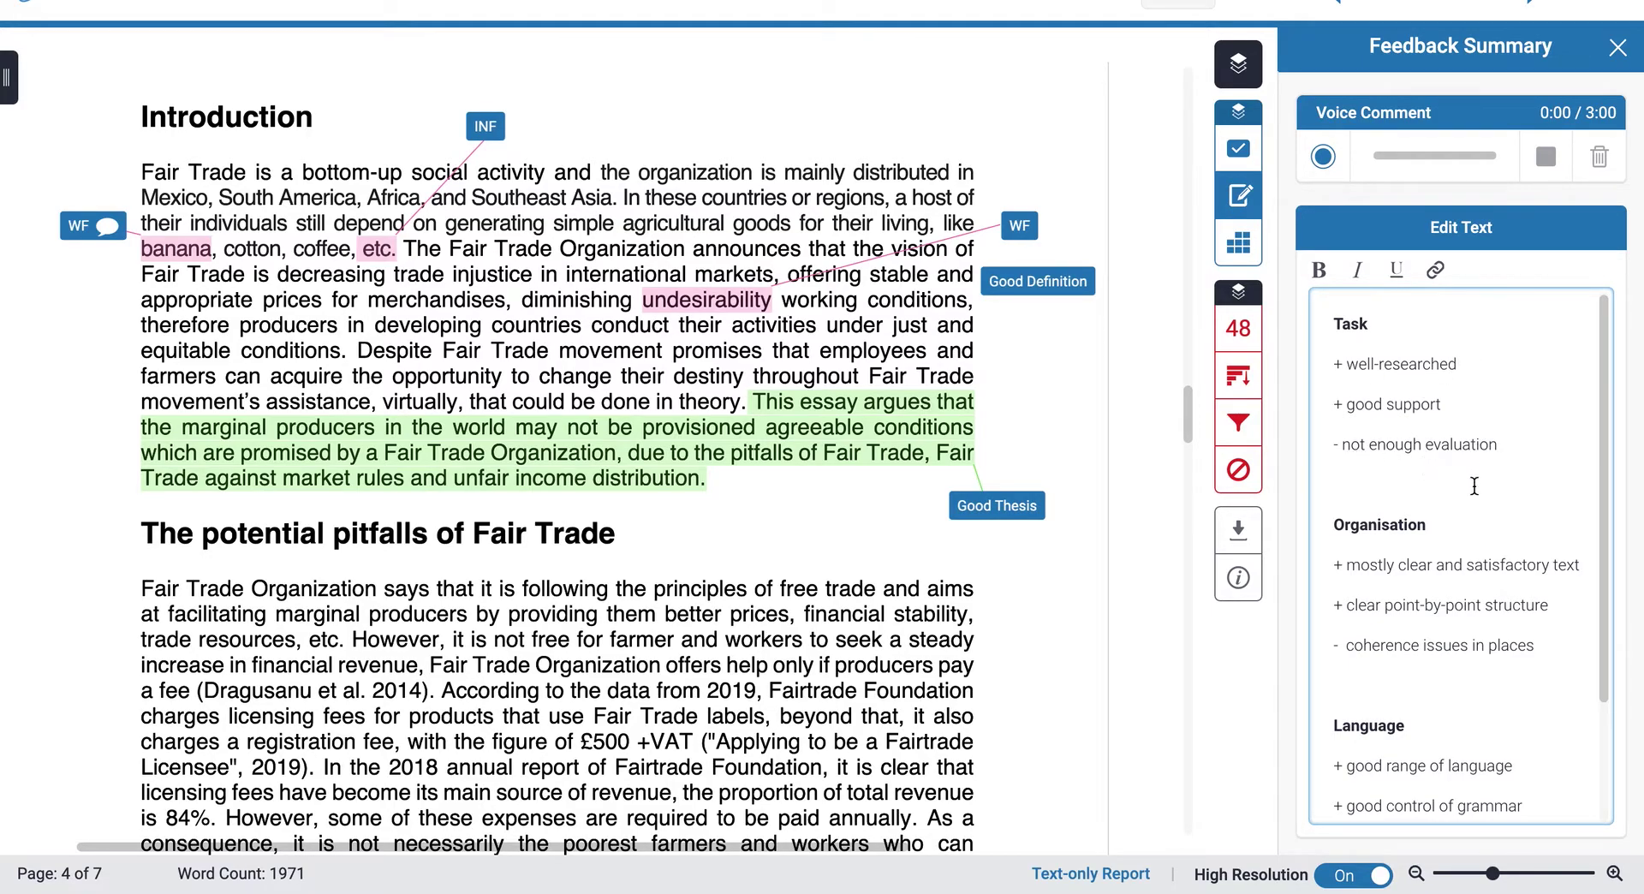
pyautogui.scroll(-3, 1474, 485)
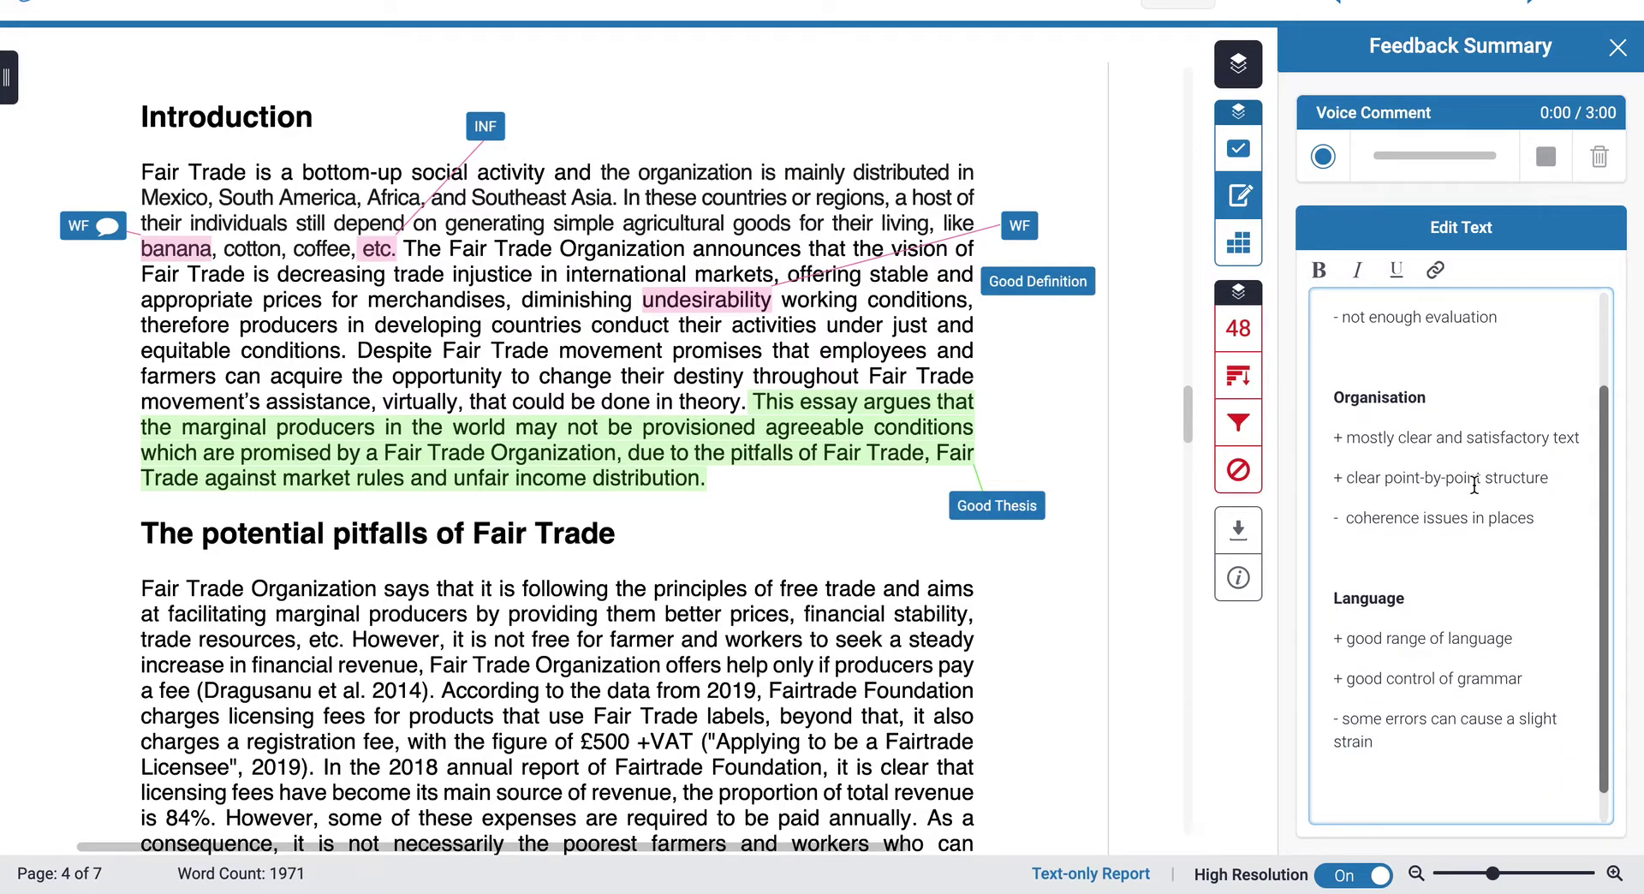
pyautogui.scroll(-2, 1474, 475)
pyautogui.scroll(5, 1474, 475)
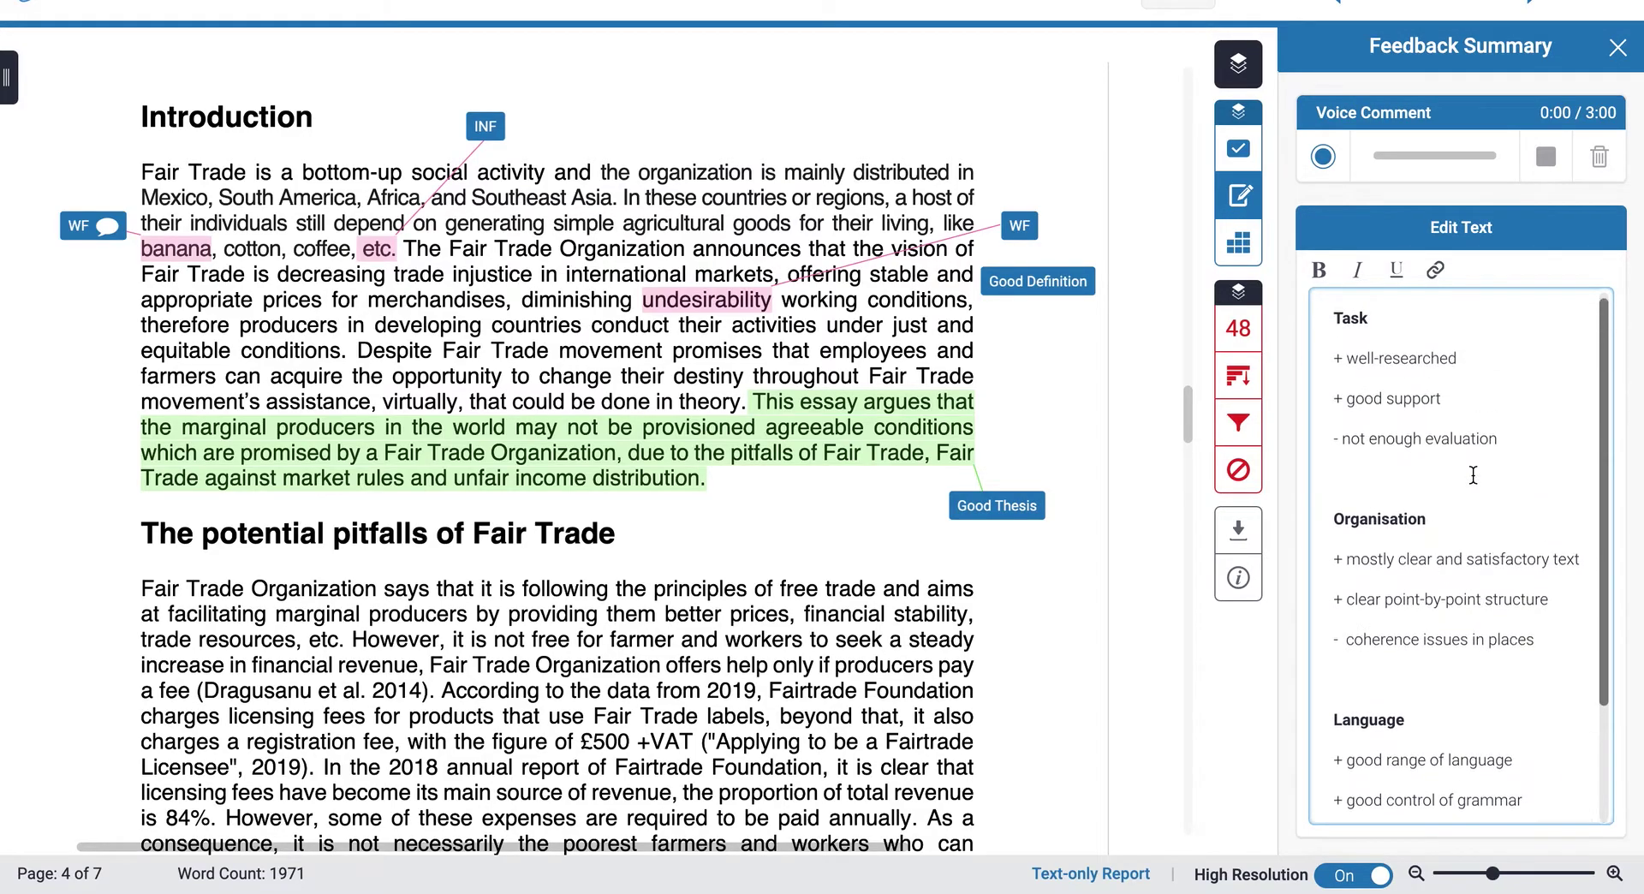